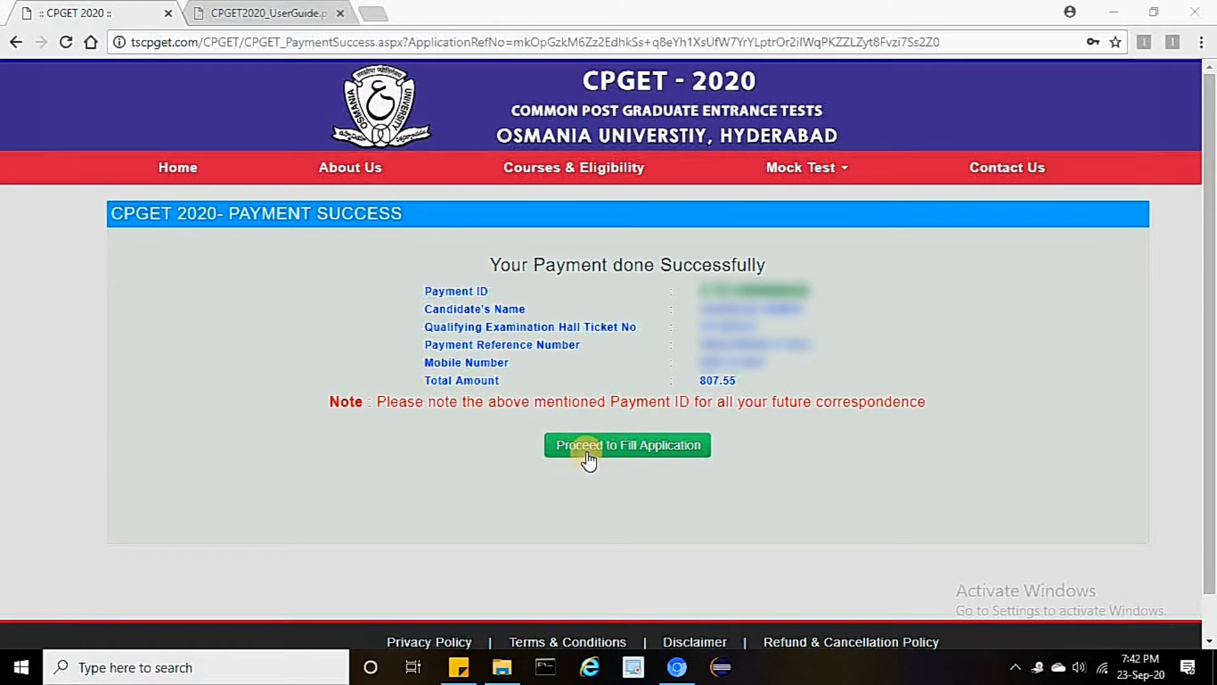
# Proceed from the payment confirmation to the CPGET 2020 application form and go to its subject section
pyautogui.click(587, 453)
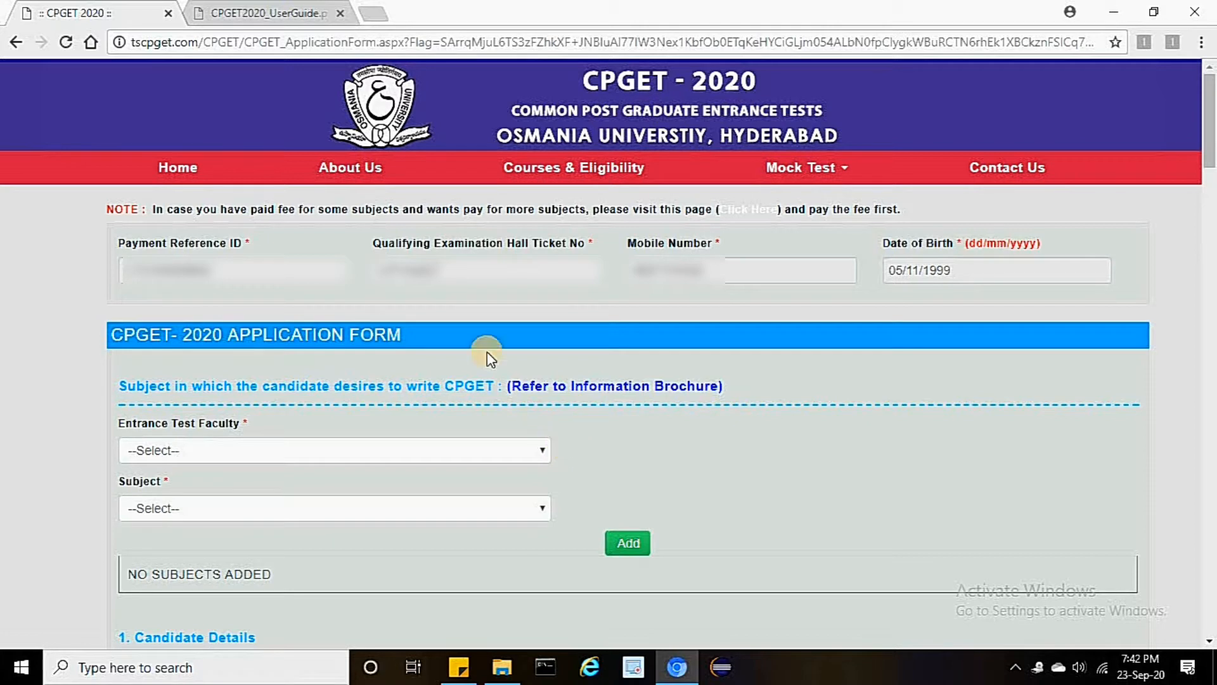
pyautogui.click(184, 279)
pyautogui.scroll(-2, 637, 351)
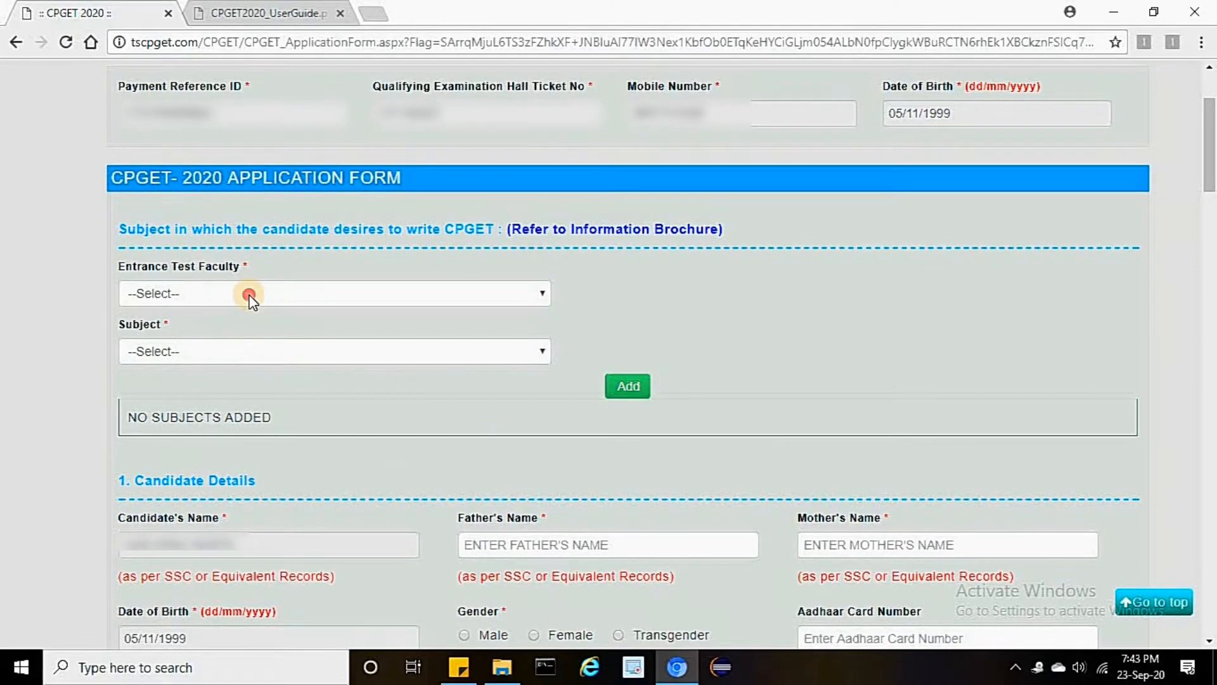
# Choose Faculties of Arts as the entrance test faculty and view the subjects offered under it
pyautogui.click(249, 295)
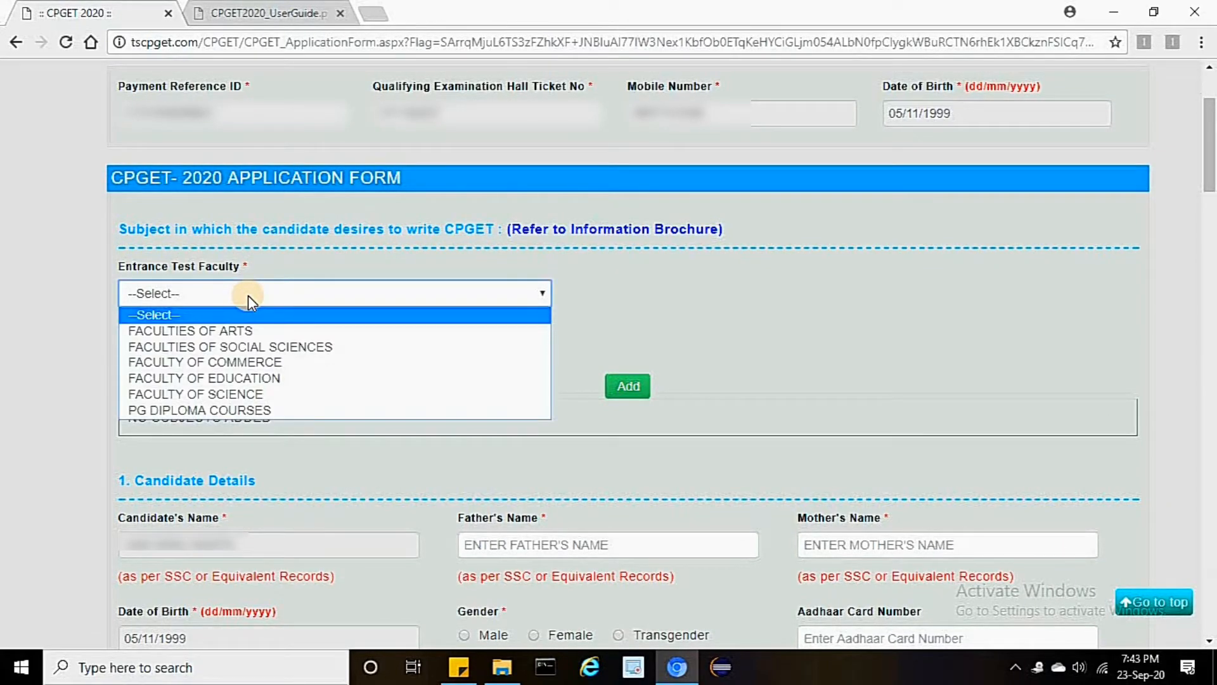
pyautogui.click(237, 331)
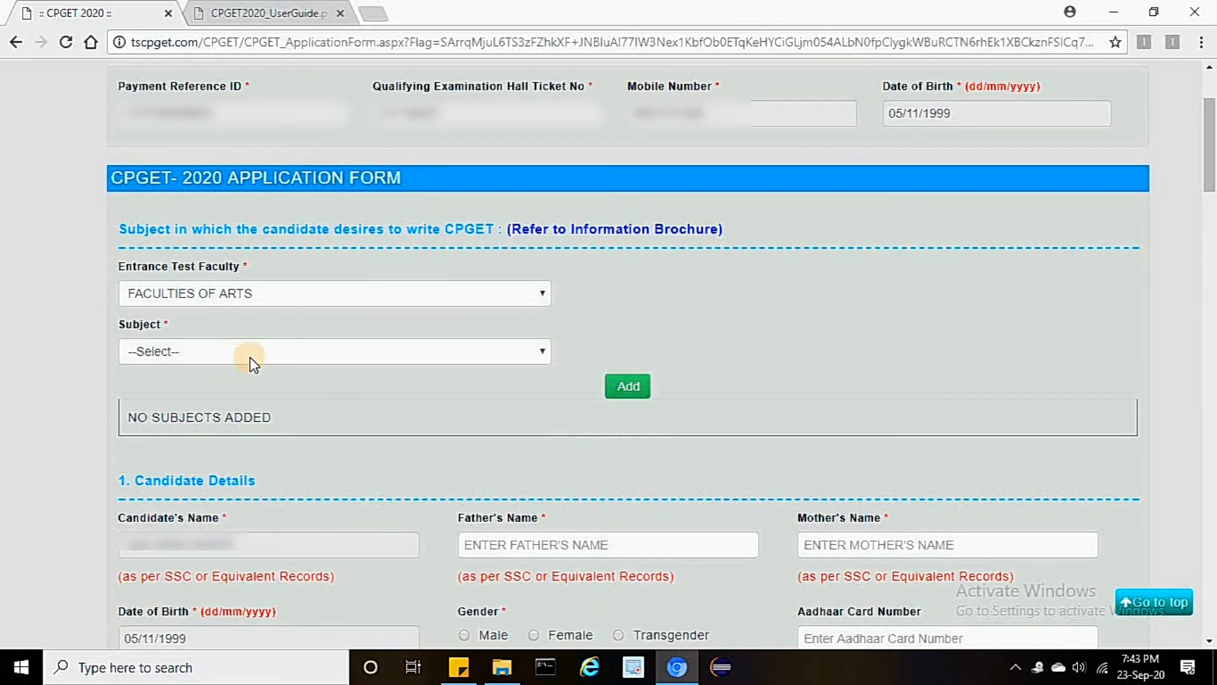
pyautogui.click(248, 355)
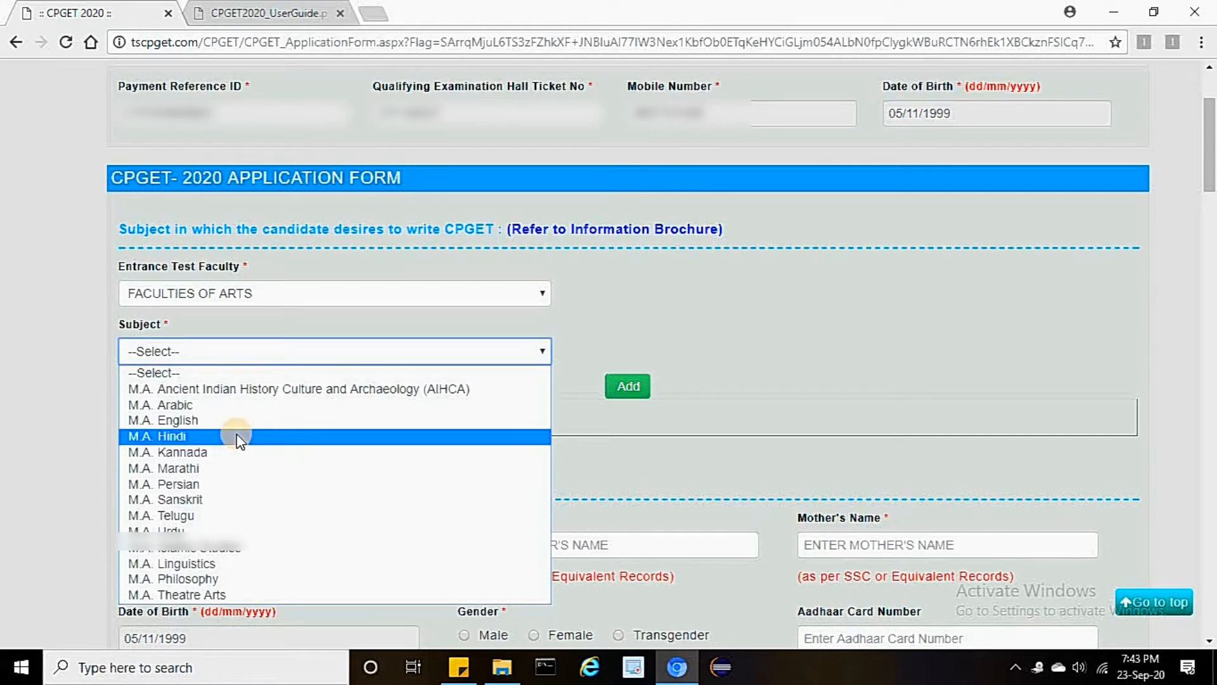
# Switch the entrance test faculty to Faculties of Social Sciences and view its subjects
pyautogui.click(240, 292)
pyautogui.click(240, 292)
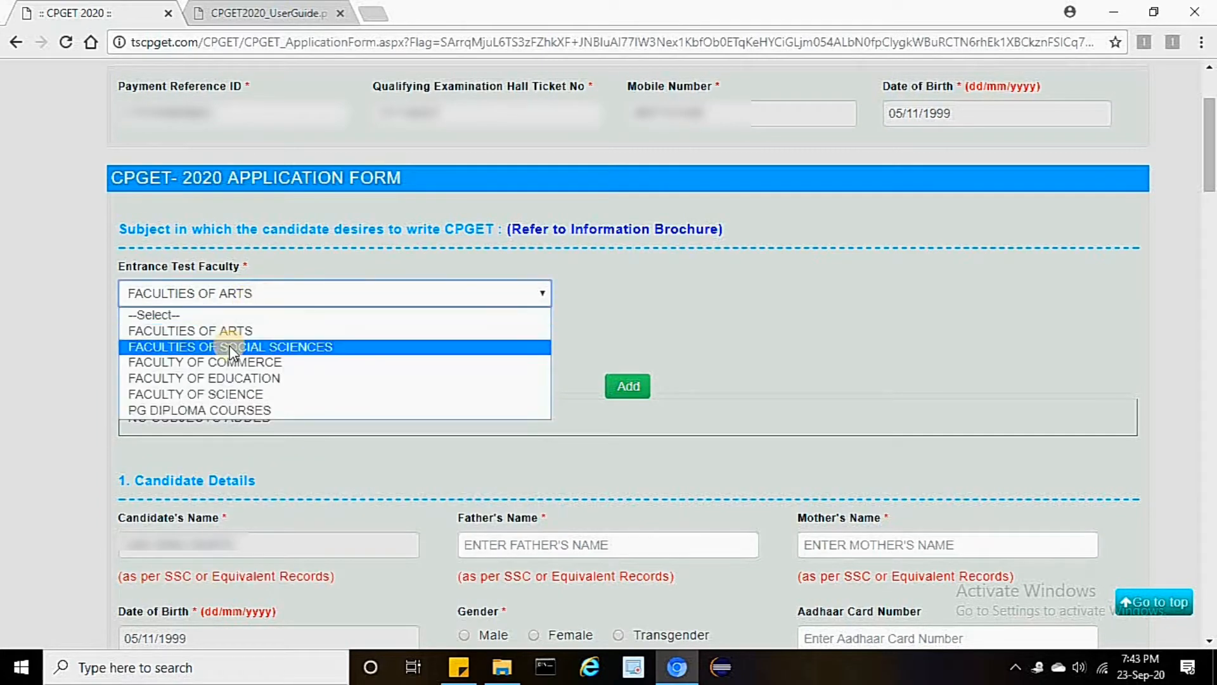
pyautogui.click(233, 347)
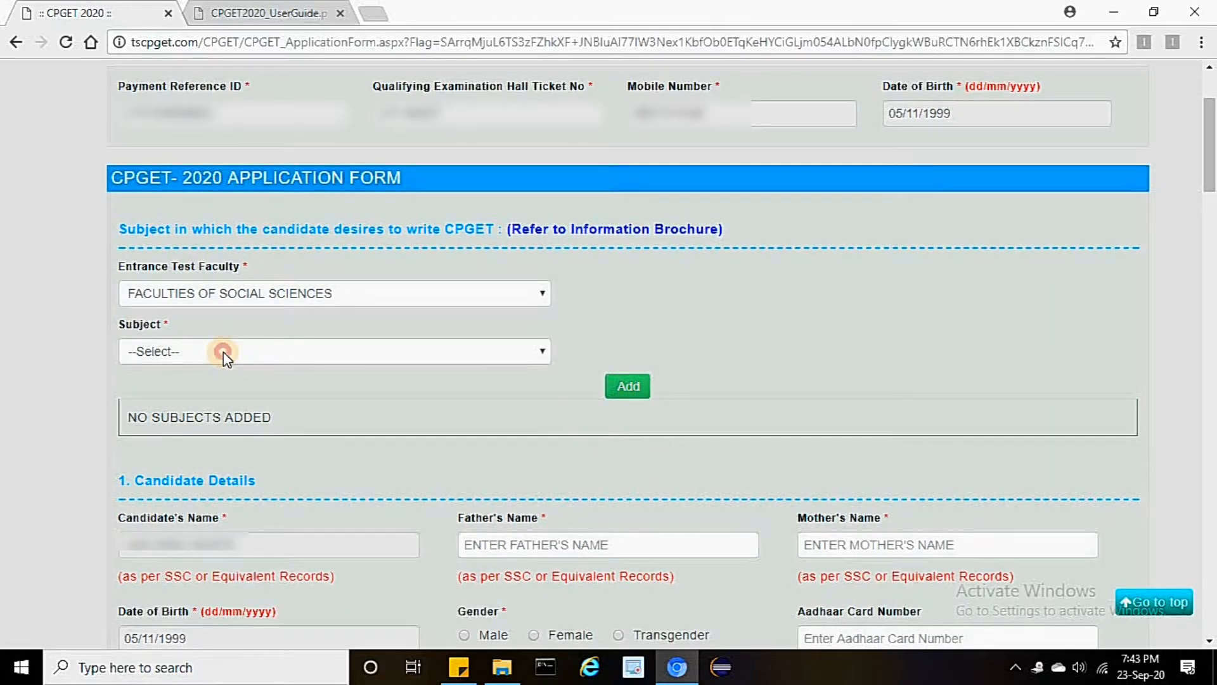
pyautogui.click(223, 351)
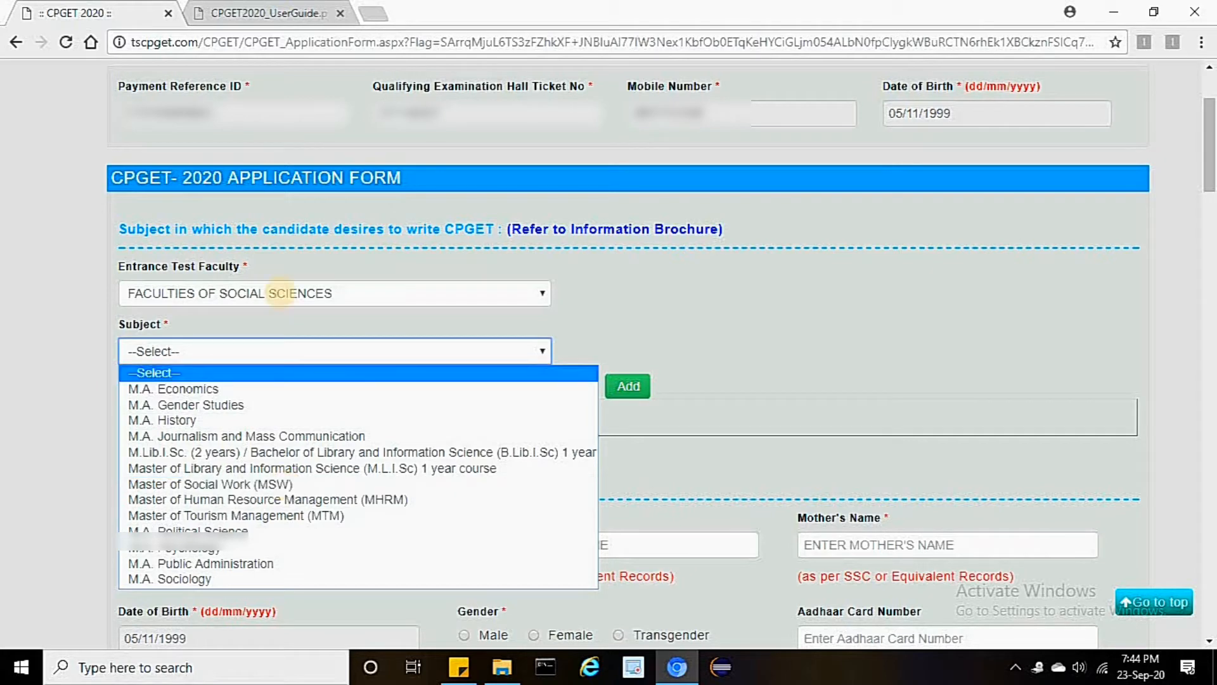
# Switch the entrance test faculty to Faculty of Commerce and view its subjects
pyautogui.click(280, 292)
pyautogui.click(280, 292)
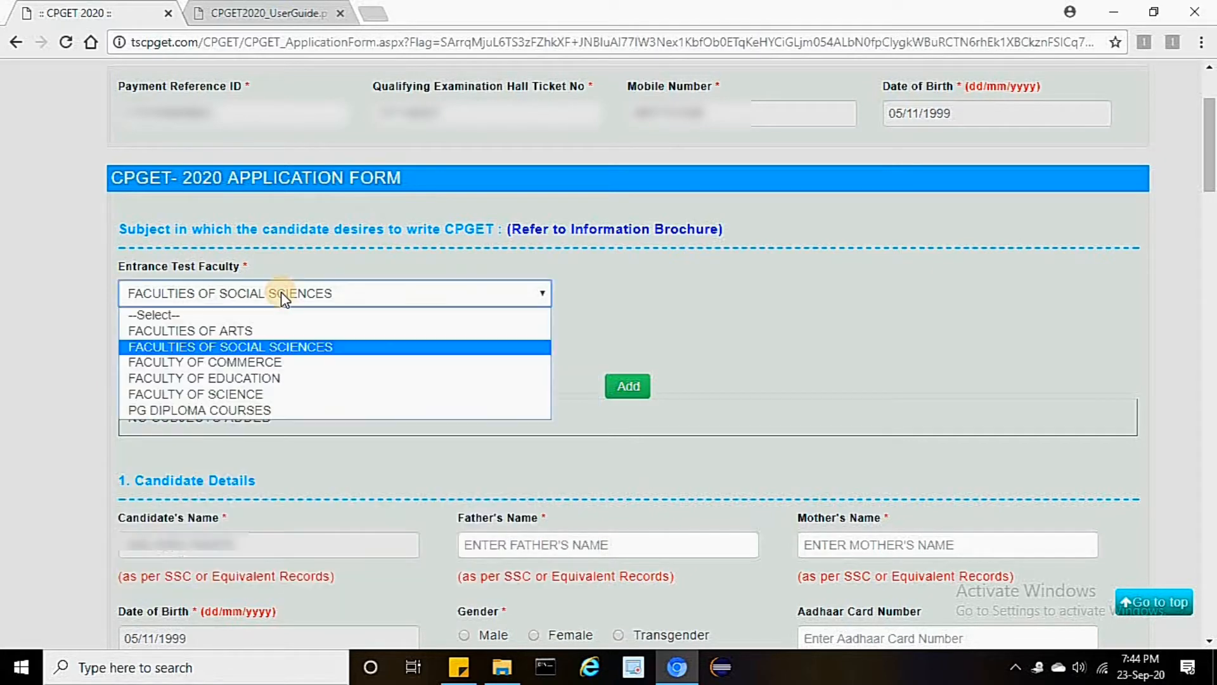
pyautogui.click(249, 360)
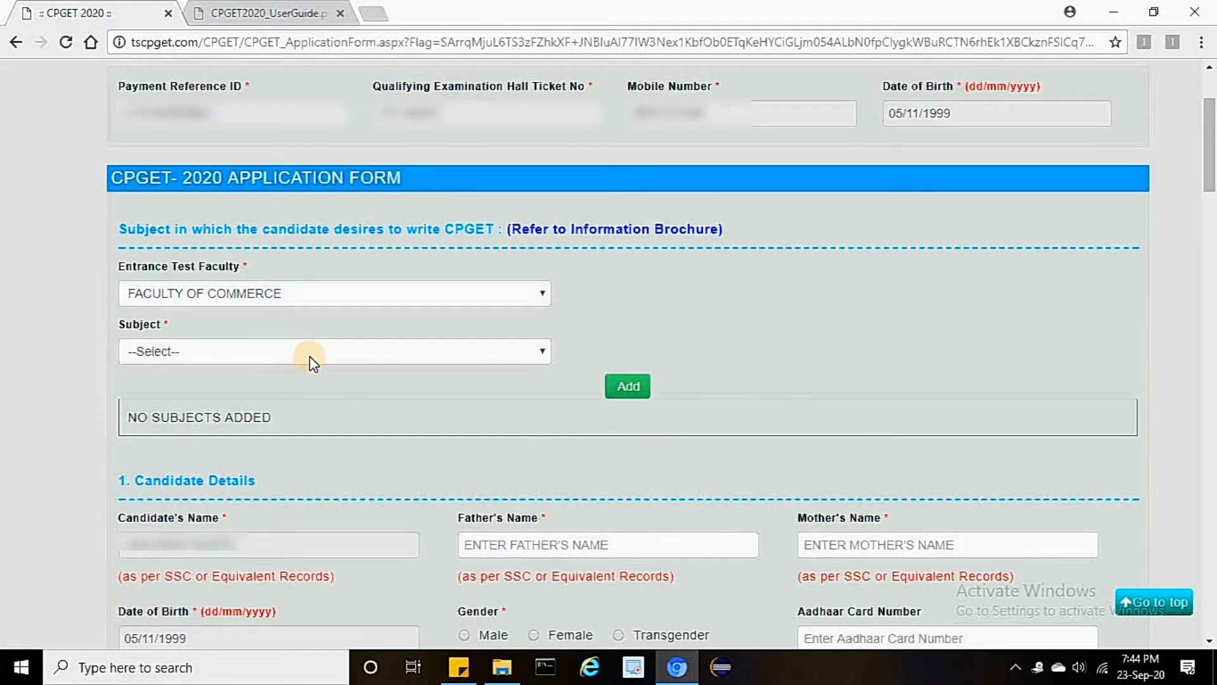
pyautogui.click(309, 355)
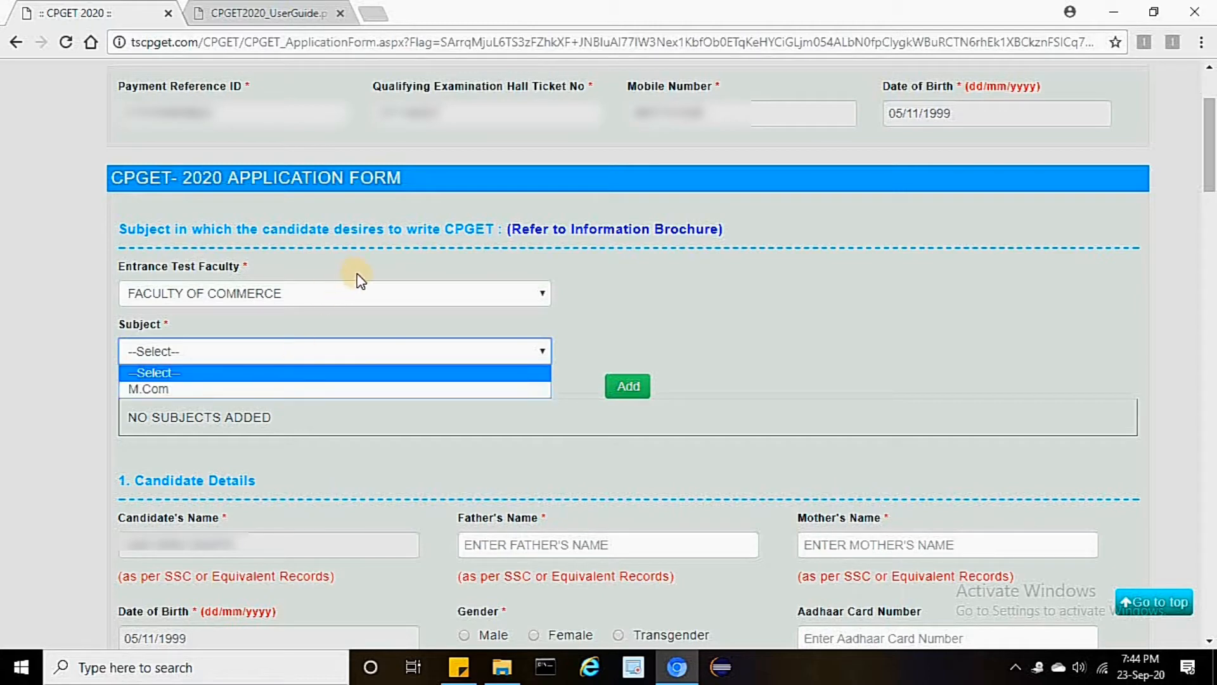
# Switch the entrance test faculty to Faculty of Education and view its subjects
pyautogui.click(355, 299)
pyautogui.click(358, 305)
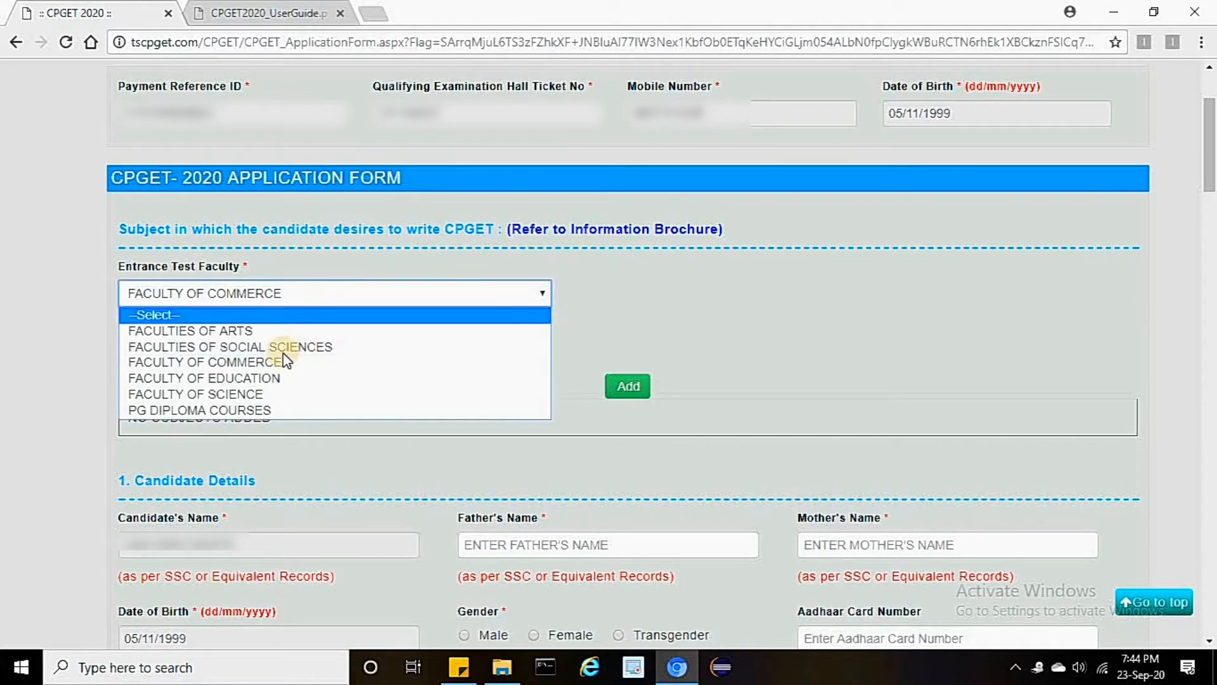
pyautogui.click(260, 378)
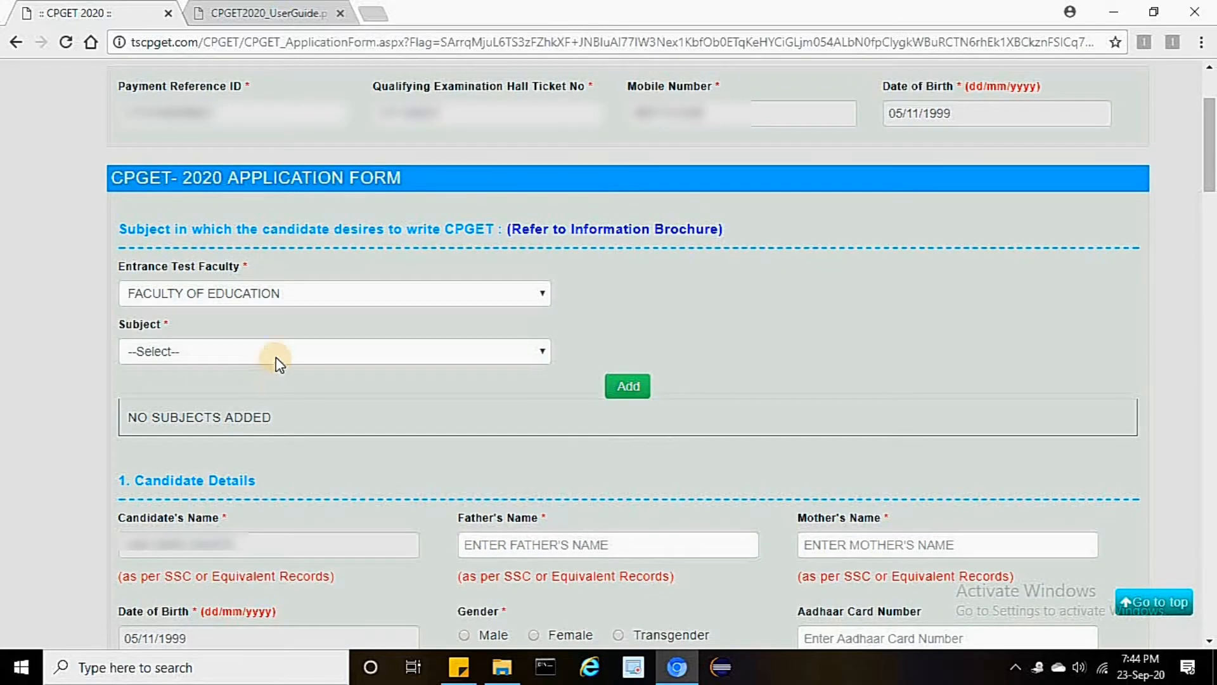
pyautogui.click(279, 351)
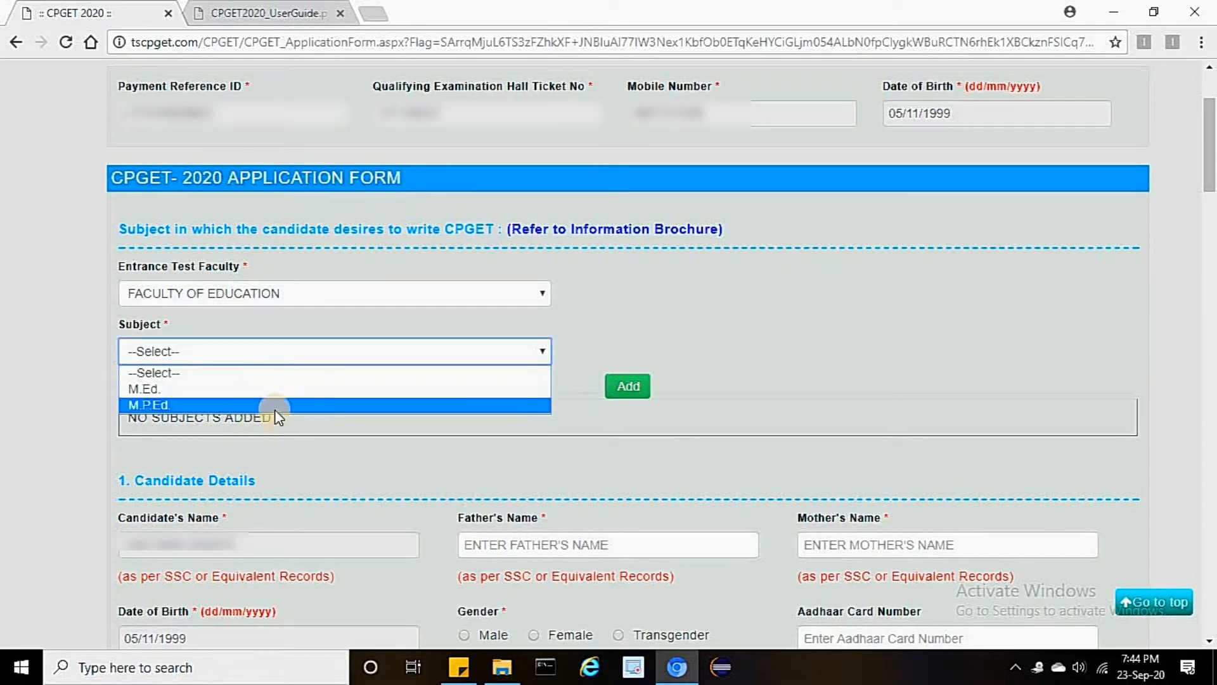
# Add M.Sc. Mathematics from the Faculty of Science as an entrance test subject, dismissing the eligibility criteria
pyautogui.click(336, 292)
pyautogui.click(336, 292)
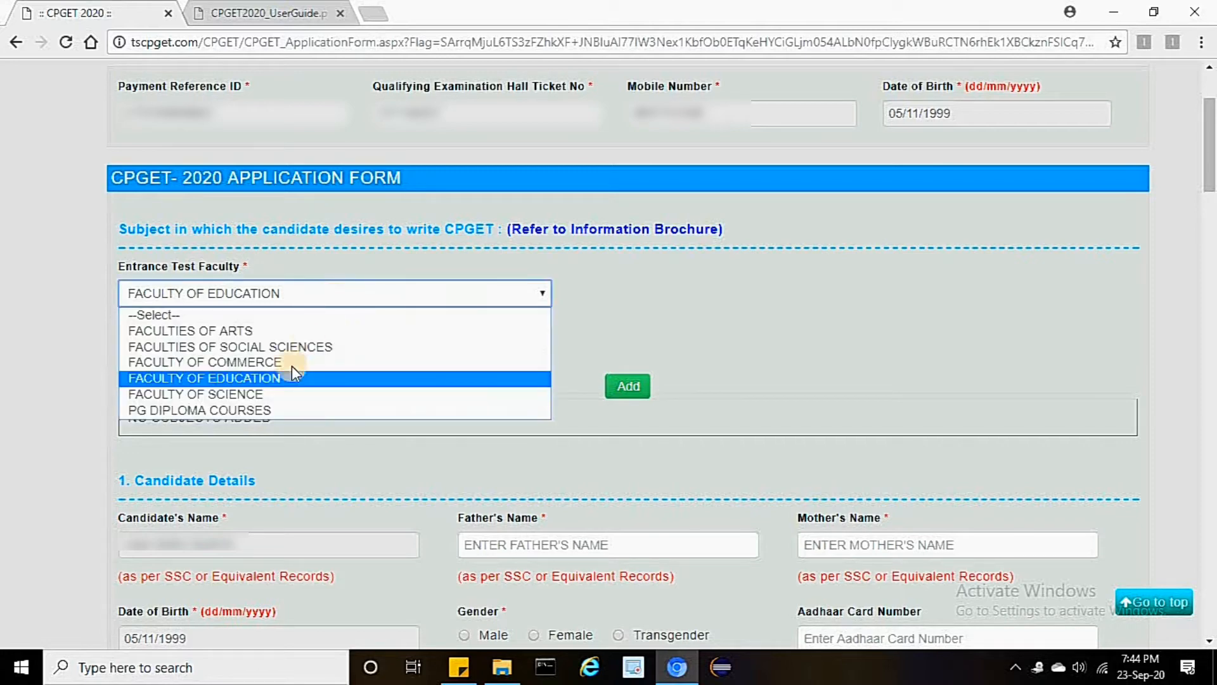
pyautogui.click(265, 394)
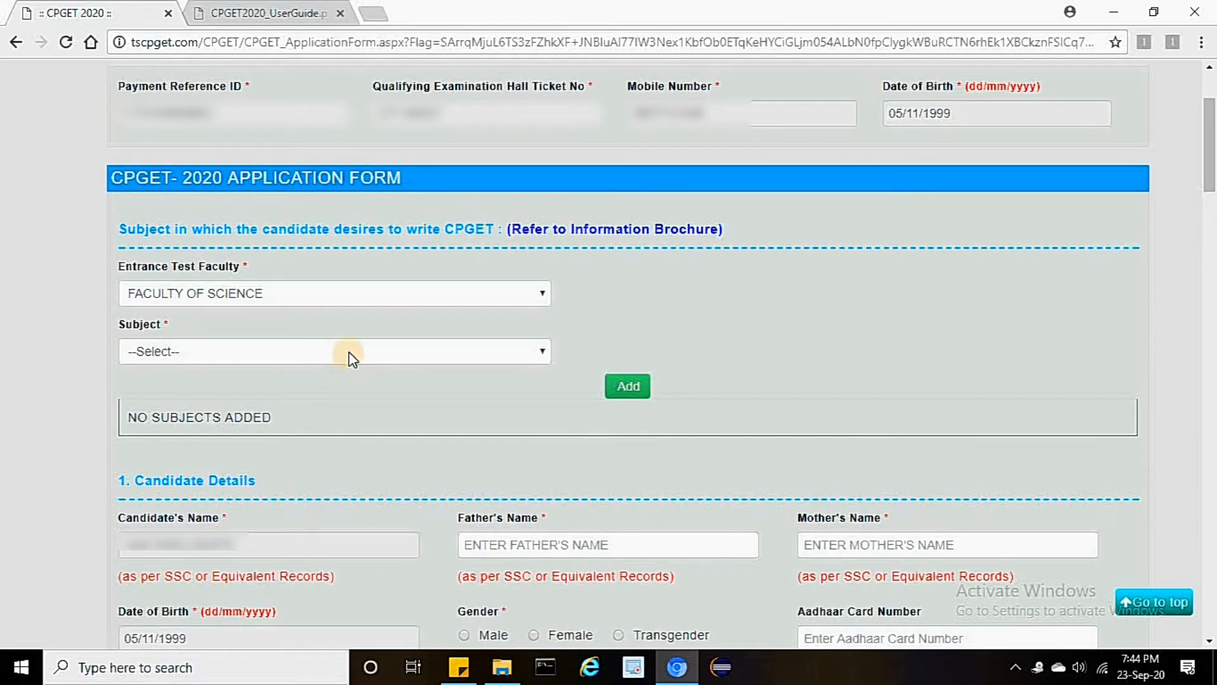
pyautogui.click(349, 351)
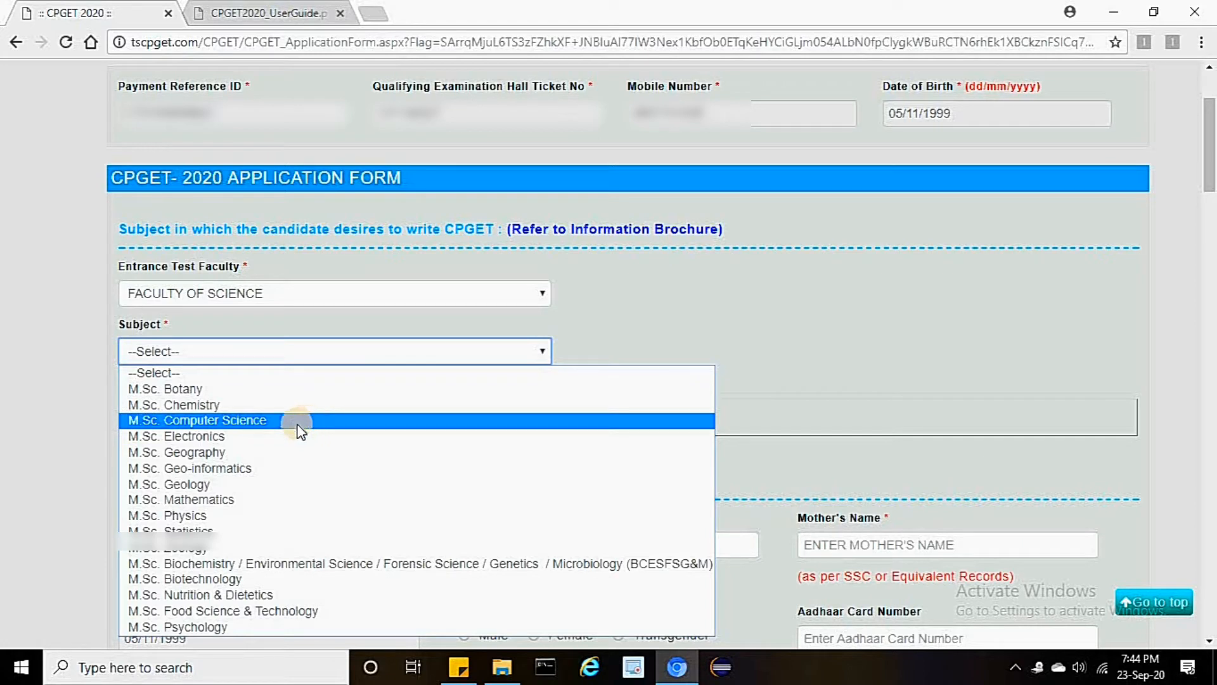
pyautogui.click(235, 500)
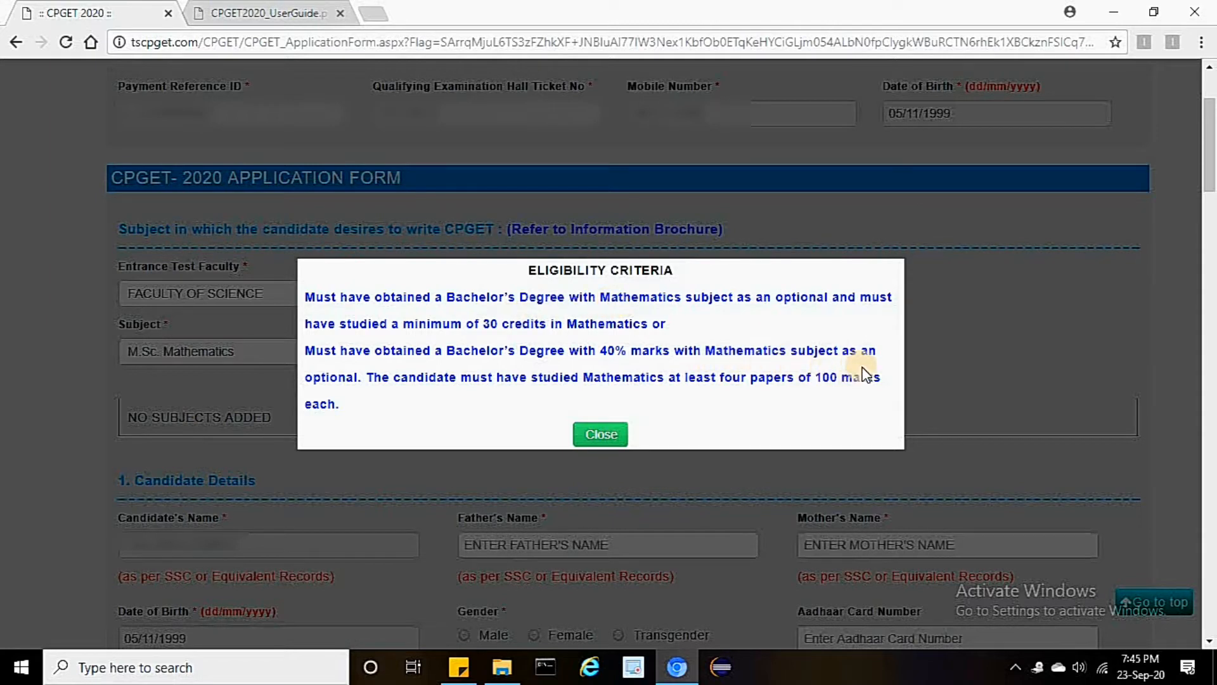
pyautogui.click(602, 434)
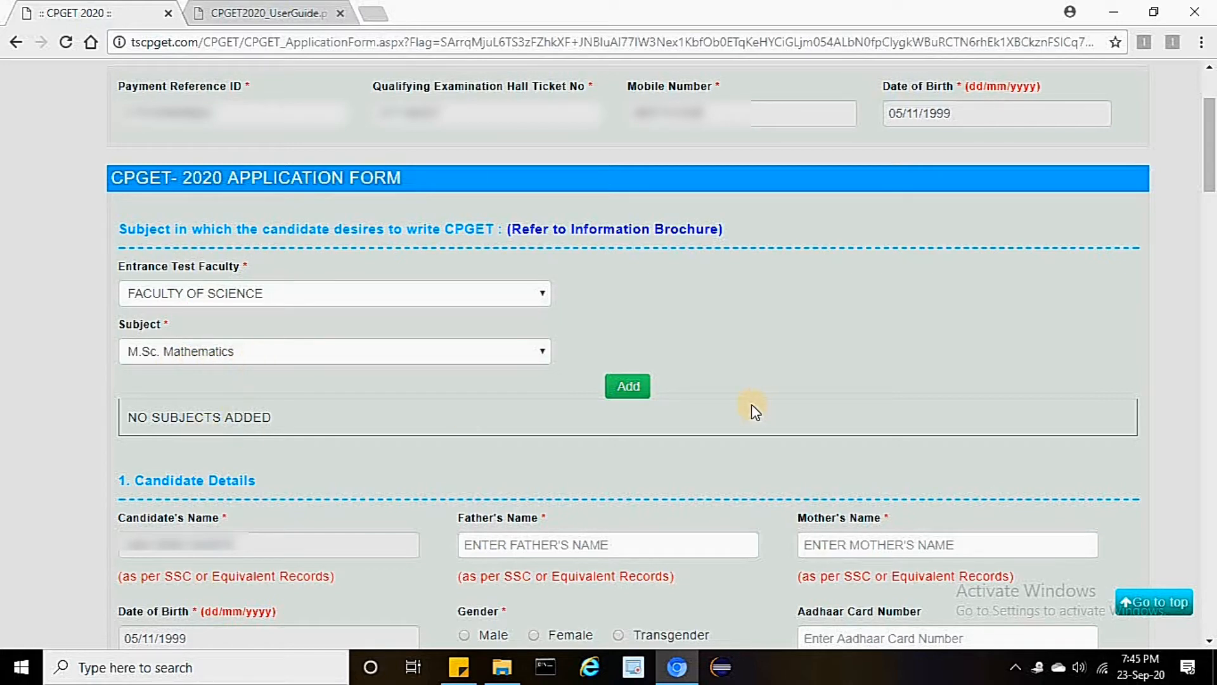
pyautogui.click(632, 388)
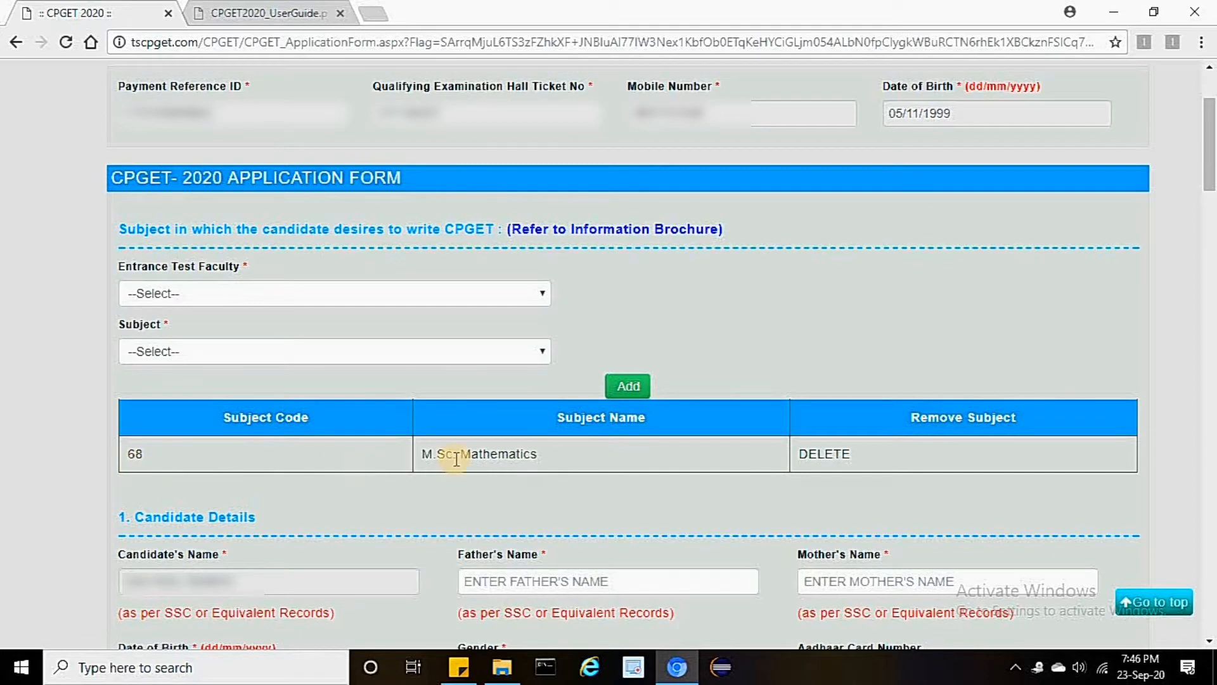
# Enter the father's full name in the candidate details
pyautogui.scroll(-3, 456, 457)
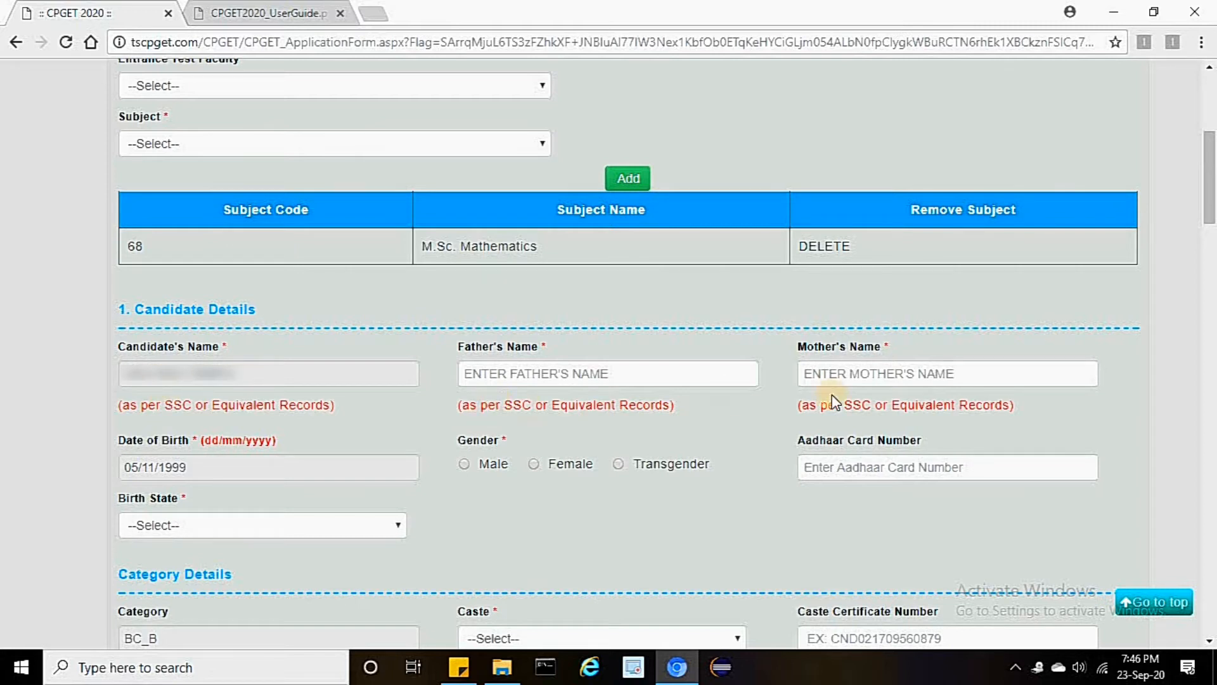
pyautogui.click(500, 374)
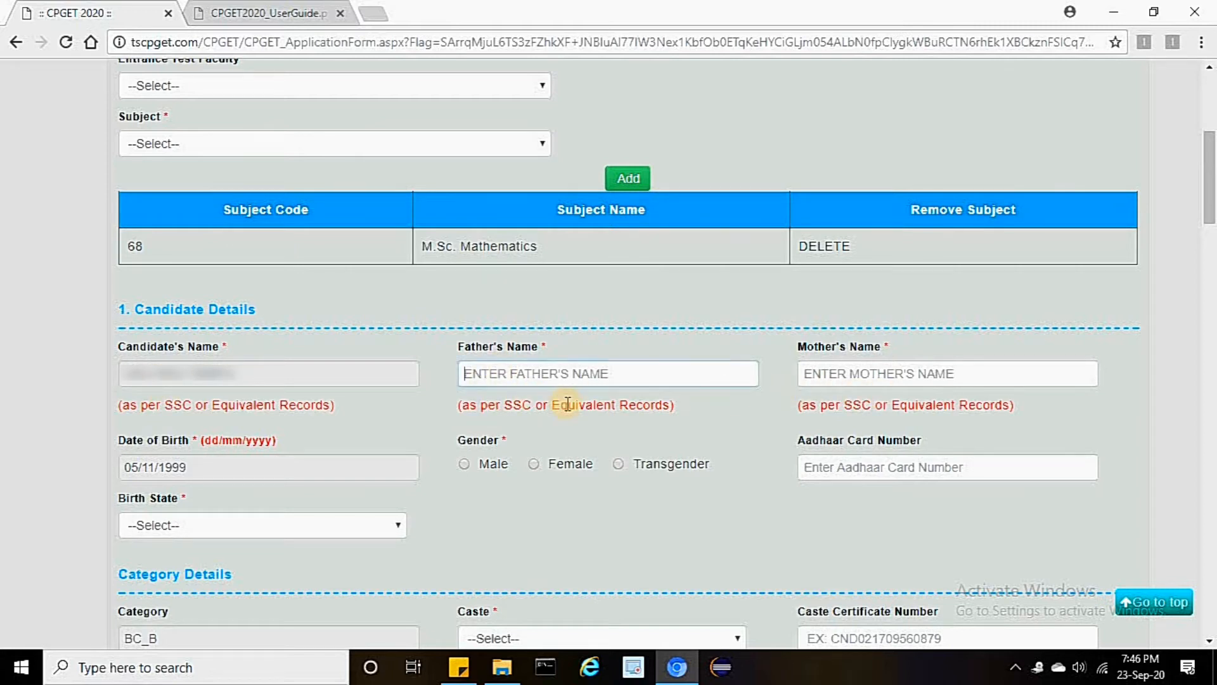
pyautogui.write('NAME')
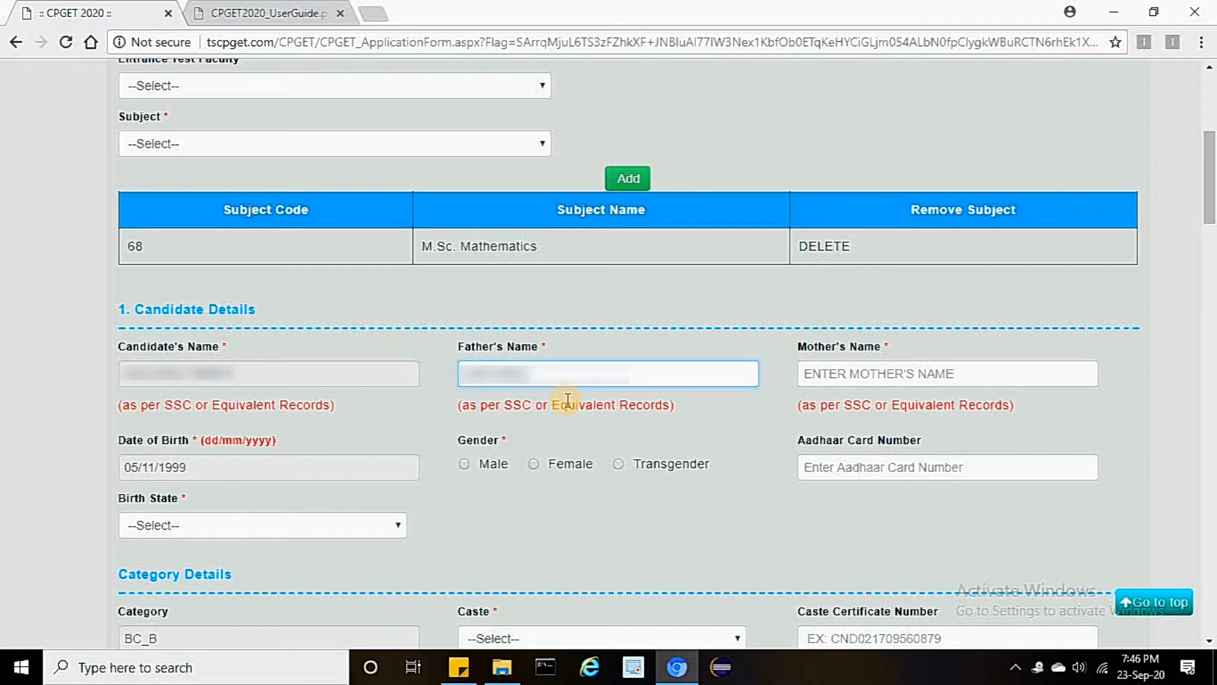
pyautogui.write(' NAME')
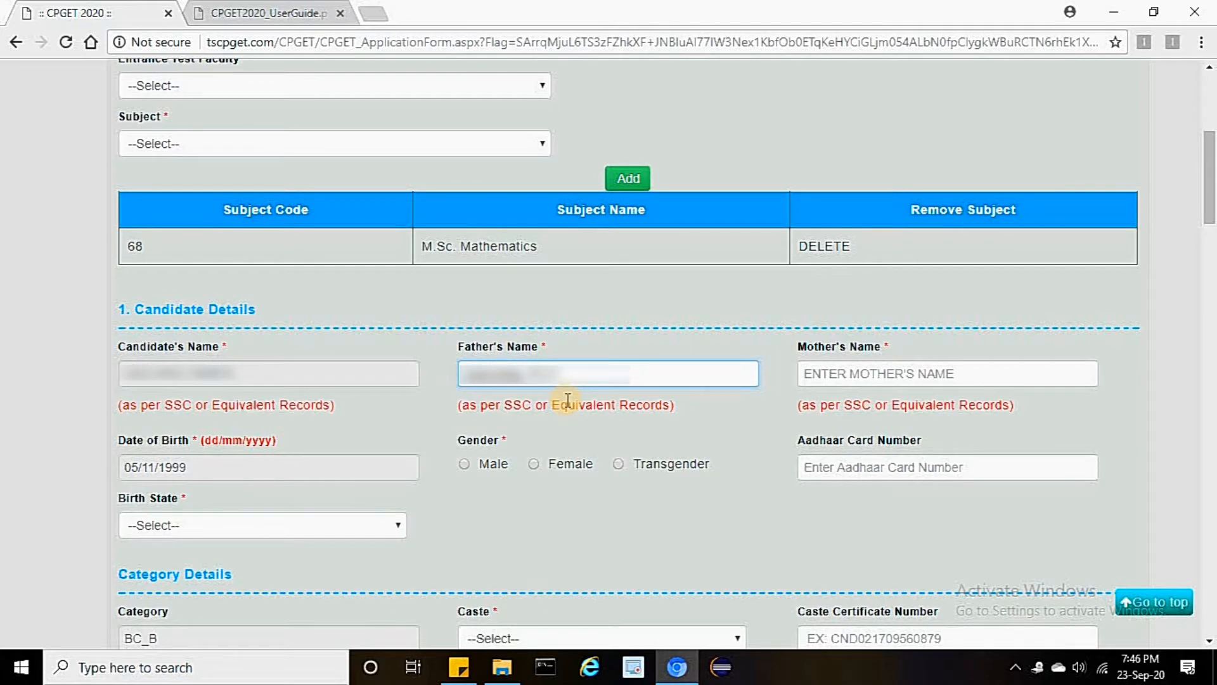
pyautogui.write('NAME')
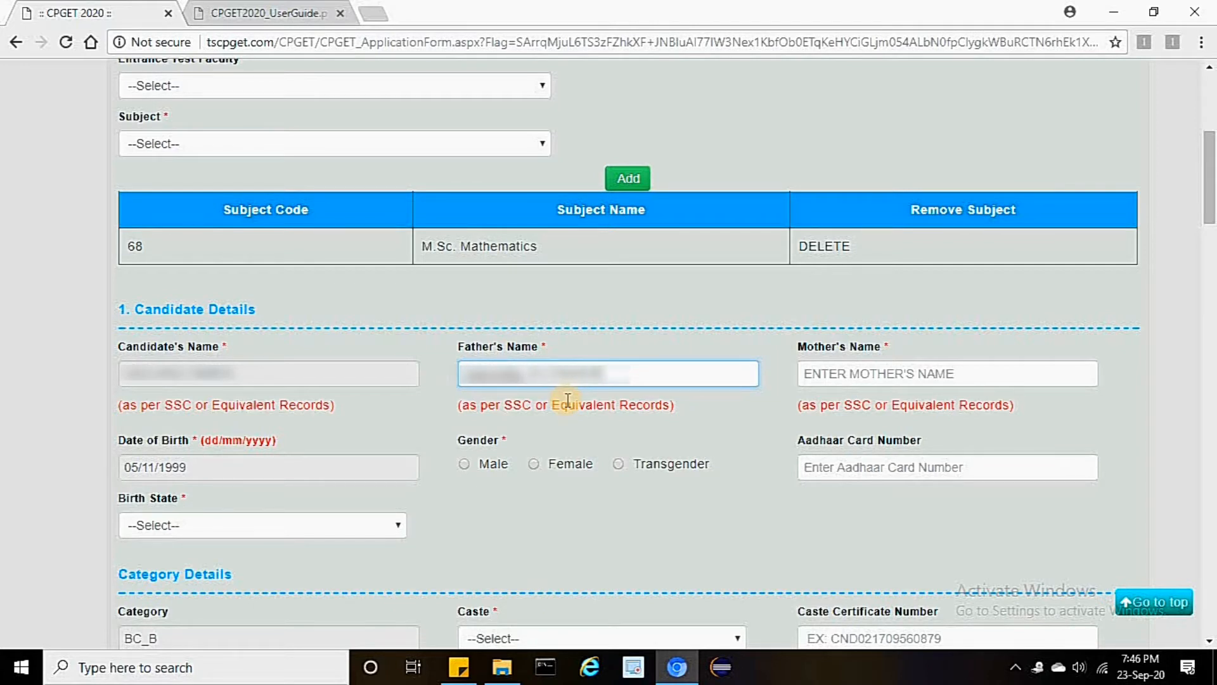
# Enter the mother's full name in the candidate details, correcting the ending of the name
pyautogui.click(826, 377)
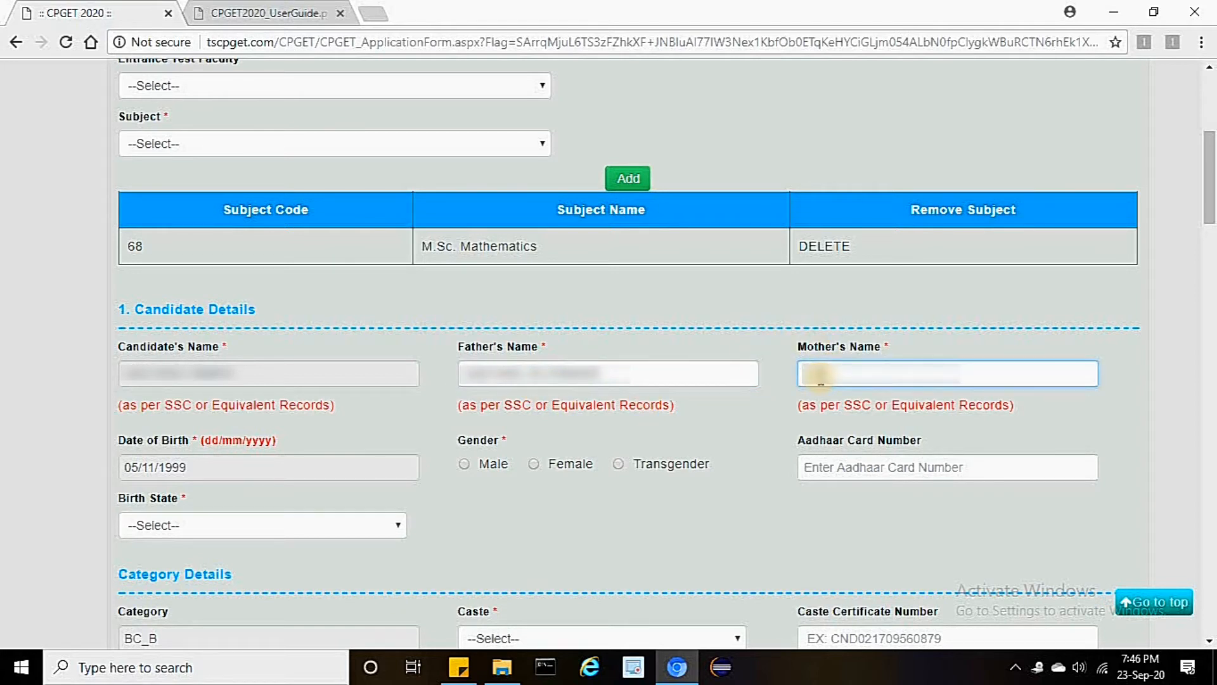
pyautogui.write('NAMELA')
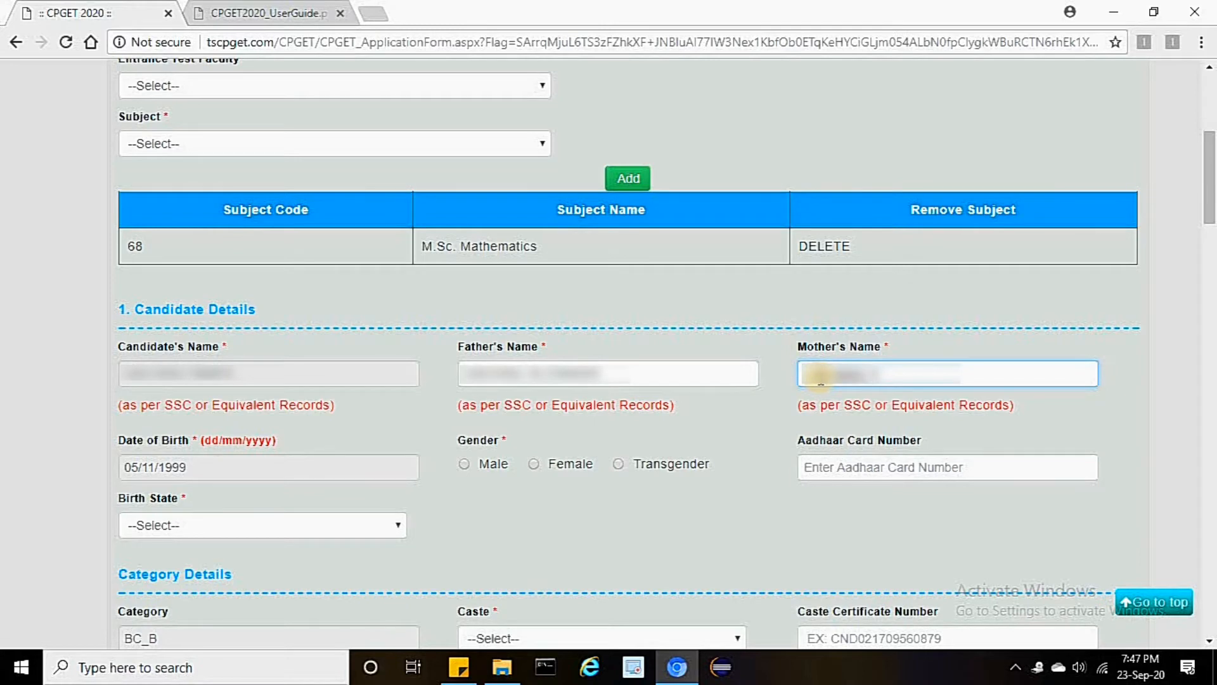
pyautogui.write('THTHA')
pyautogui.press('BackSpace')
pyautogui.press('BackSpace')
pyautogui.press('BackSpace')
pyautogui.press('BackSpace')
pyautogui.write('THA')
# Set the candidate's gender to Female and enter the Aadhaar card number
pyautogui.click(540, 471)
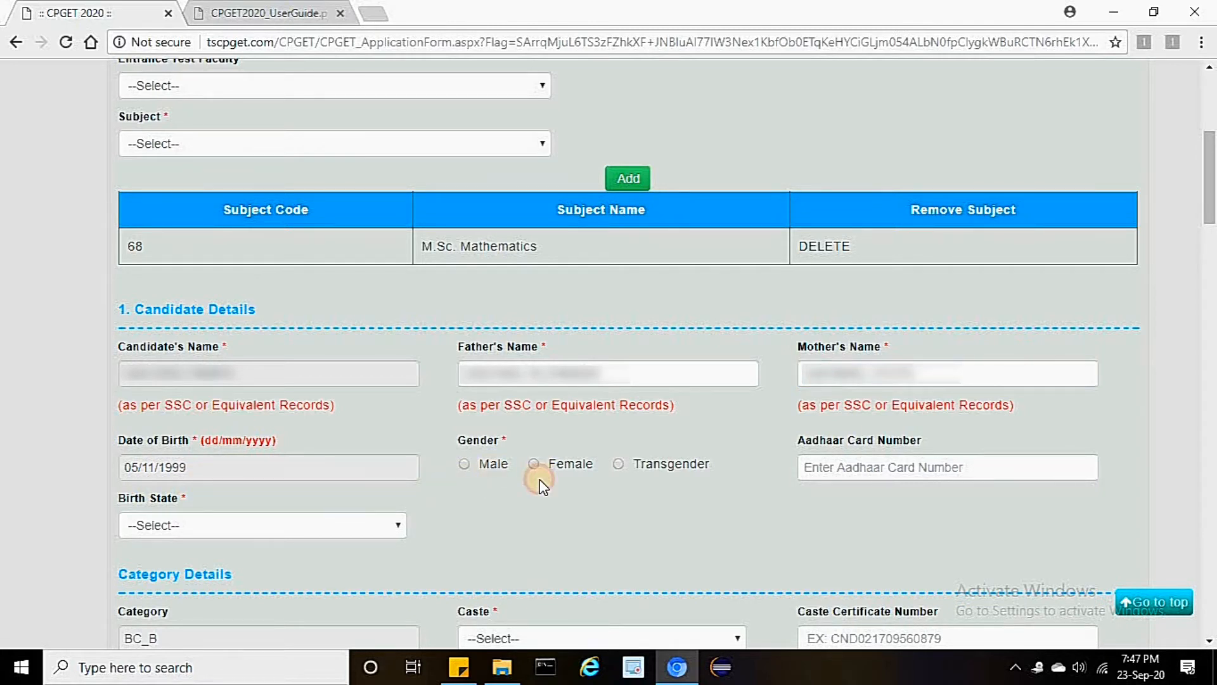
pyautogui.click(830, 478)
pyautogui.write('999')
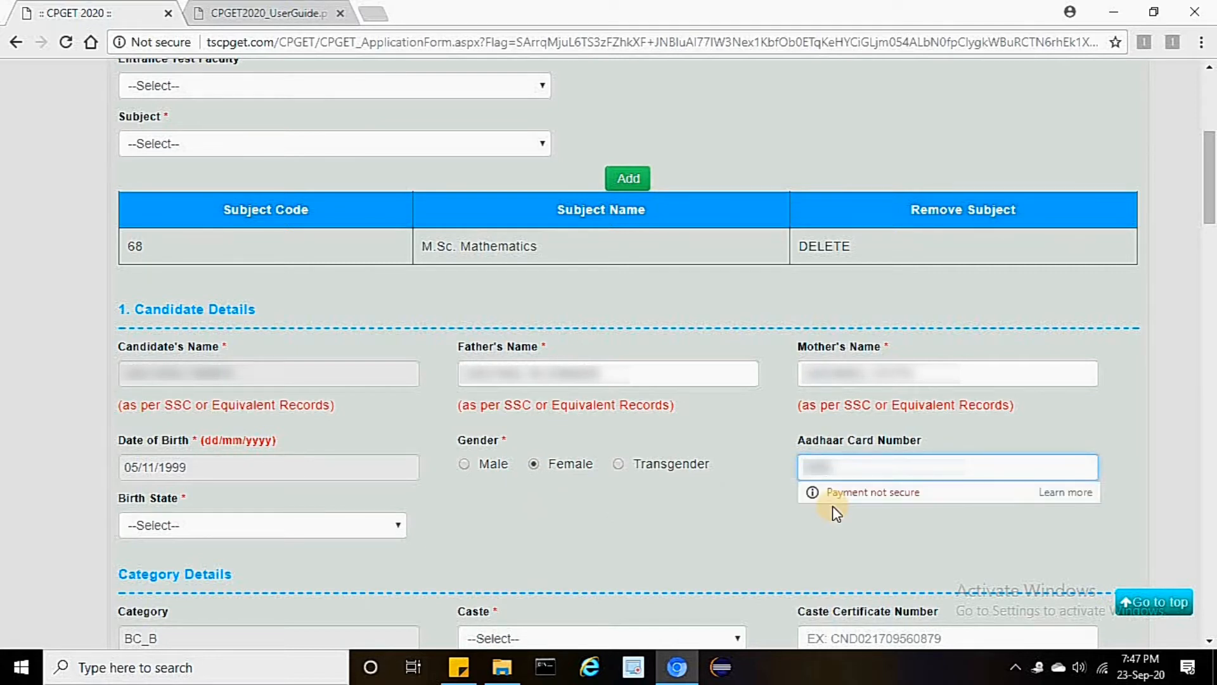
pyautogui.write('999')
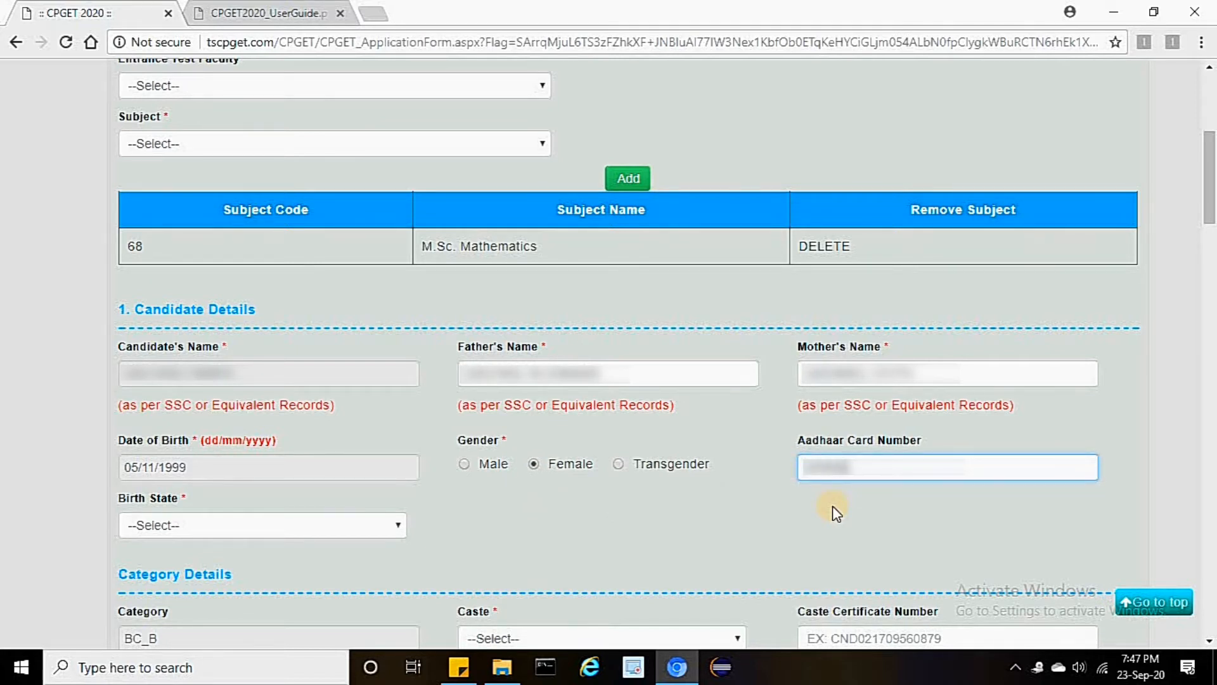
pyautogui.write('9999')
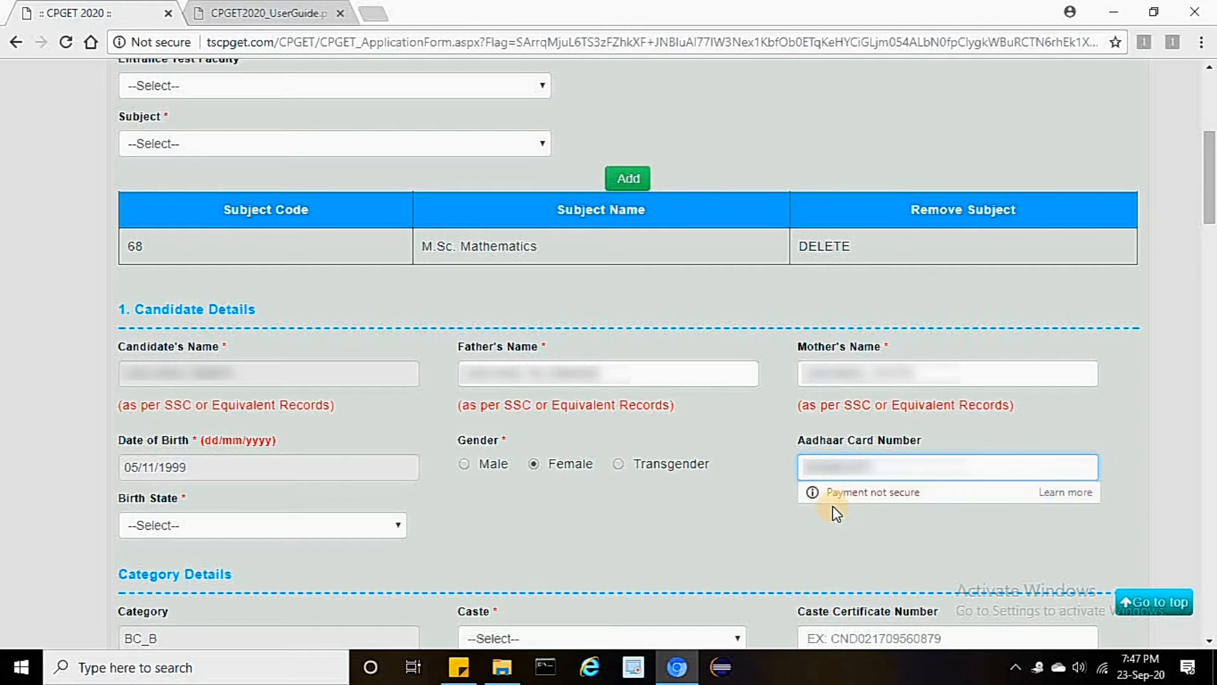
pyautogui.write('99')
# Set the candidate's birth state to TELANGANA and the birth district to ADILABAD
pyautogui.click(166, 527)
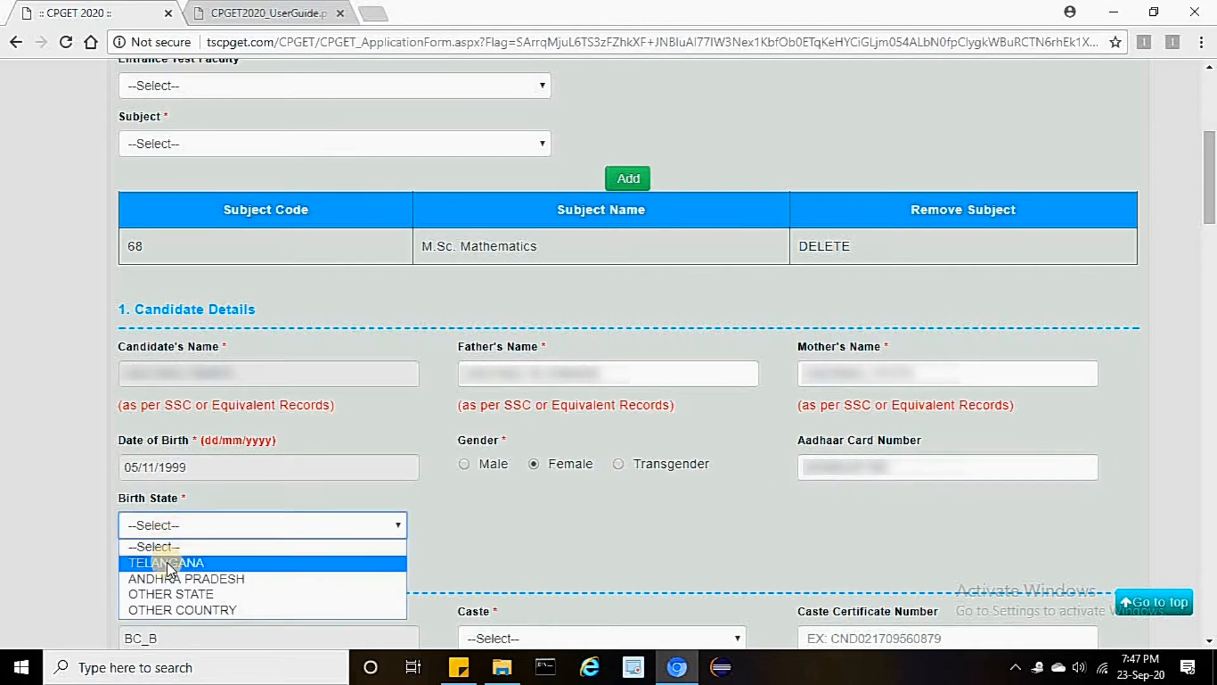
pyautogui.click(166, 562)
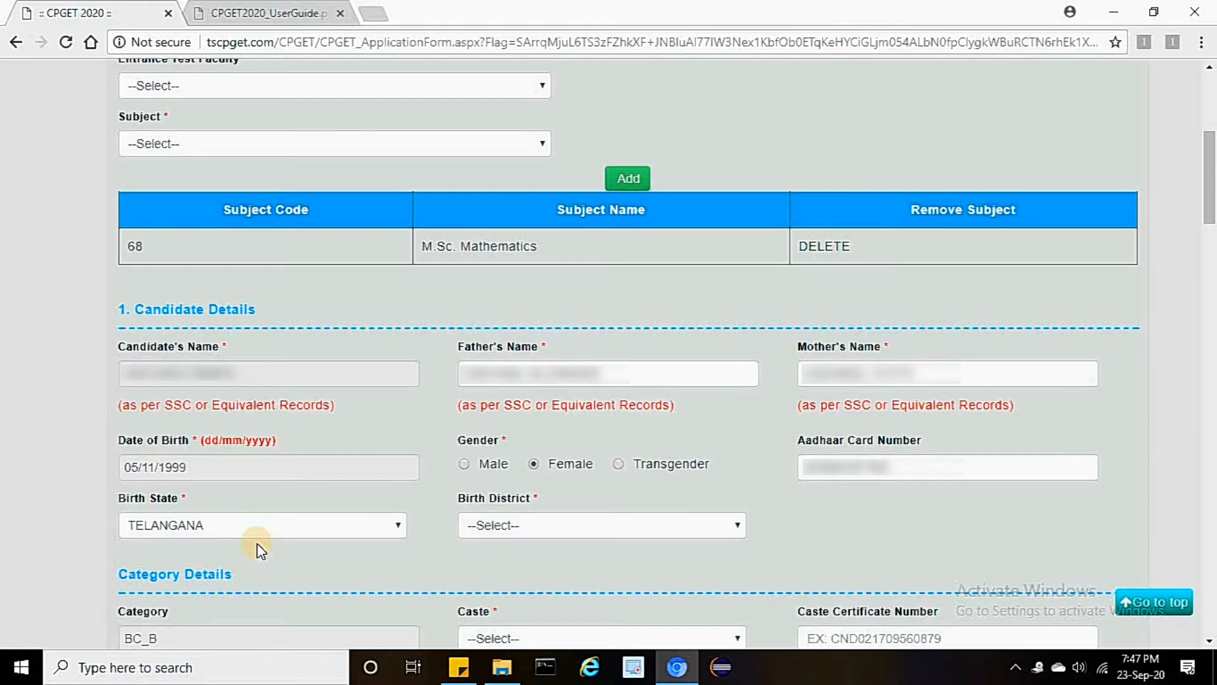
pyautogui.click(544, 527)
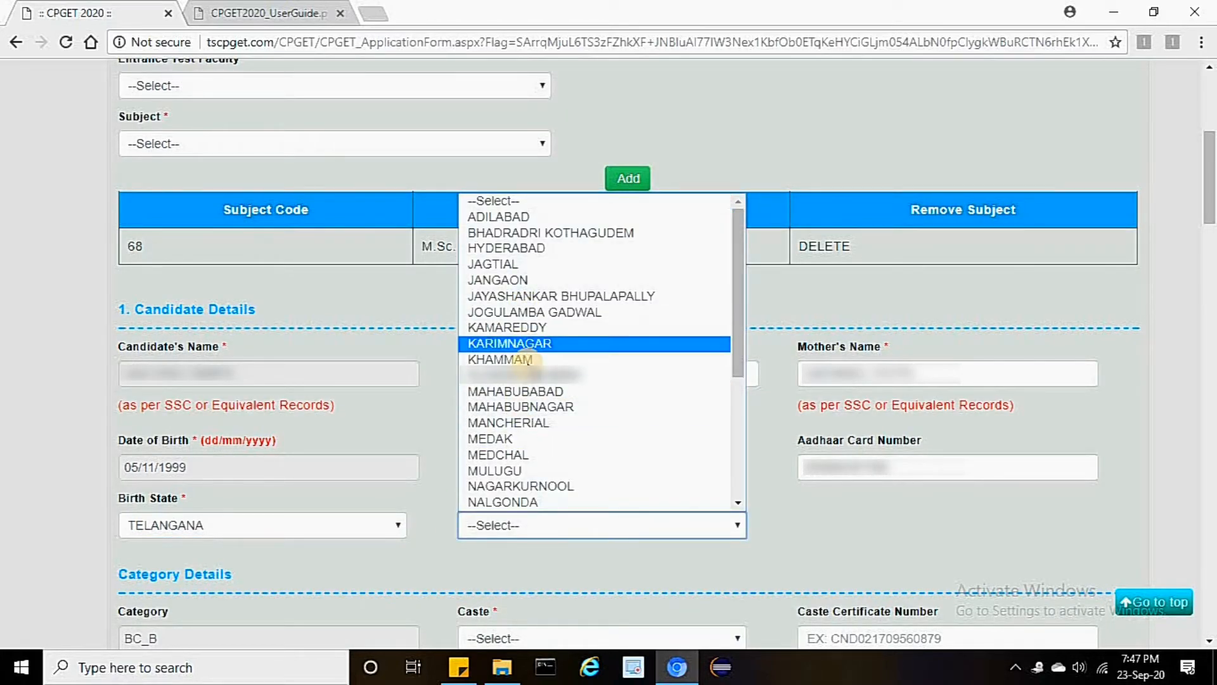
pyautogui.scroll(-4, 529, 342)
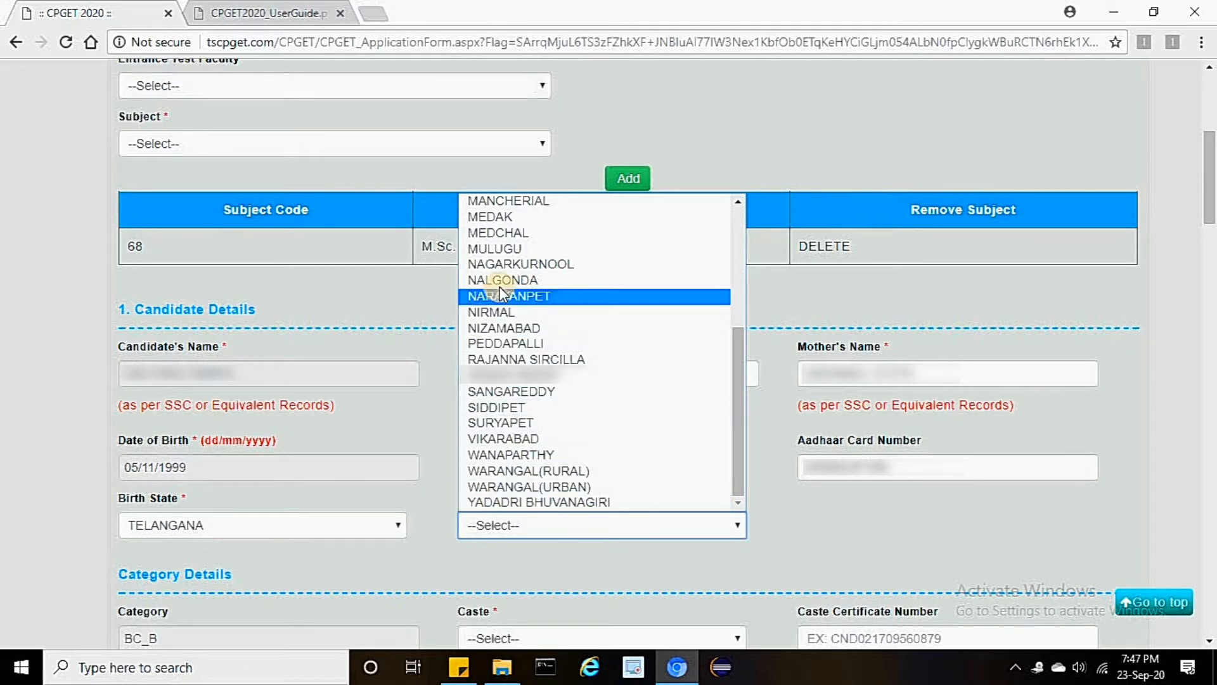
pyautogui.scroll(5, 503, 272)
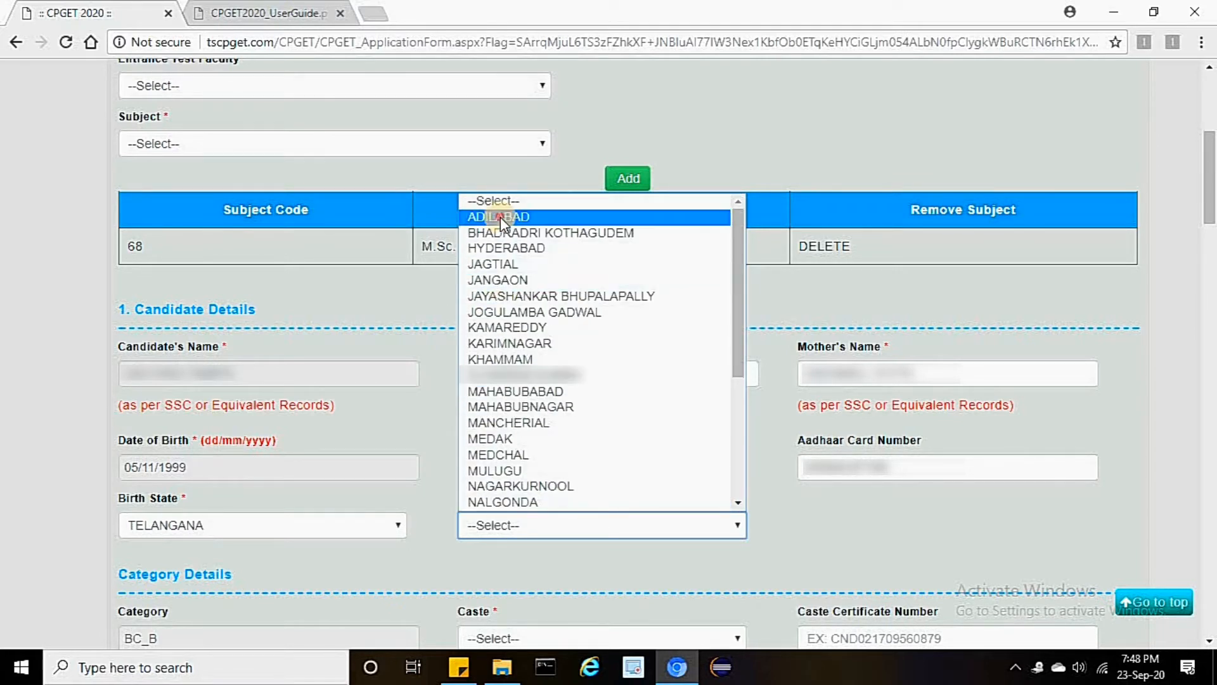
pyautogui.click(504, 218)
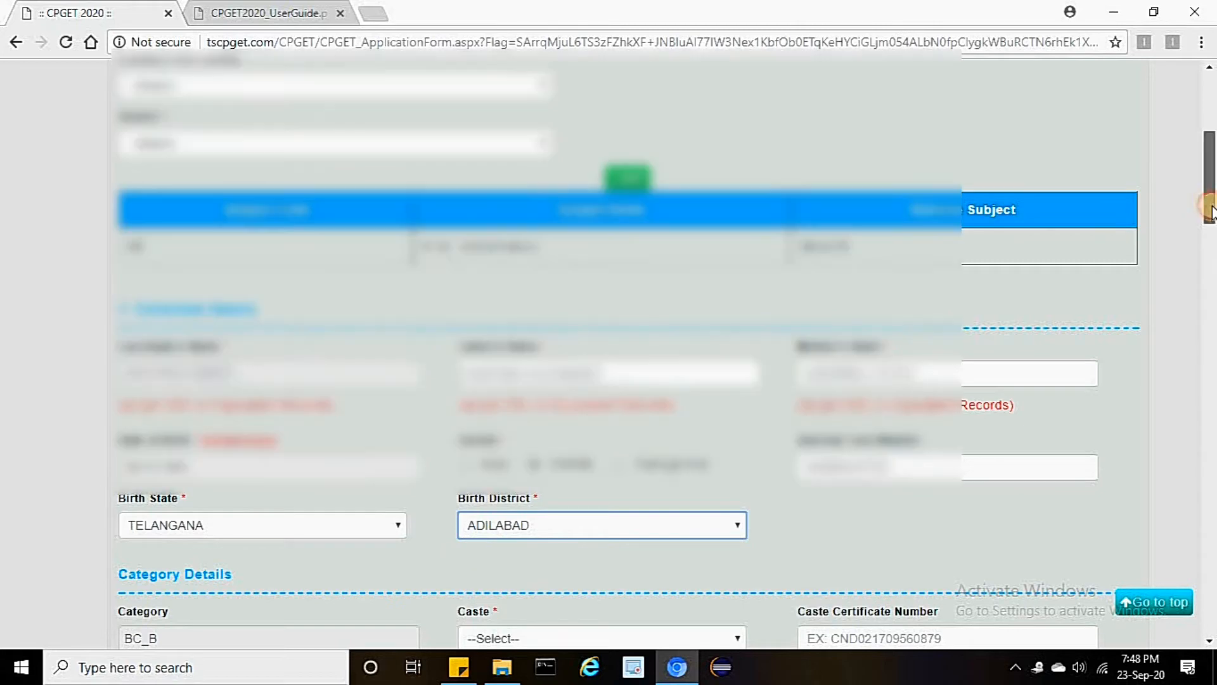
# In the category details, set the caste to Padmasali and enter the caste certificate number
pyautogui.moveTo(1211, 209); pyautogui.dragTo(1162, 277)
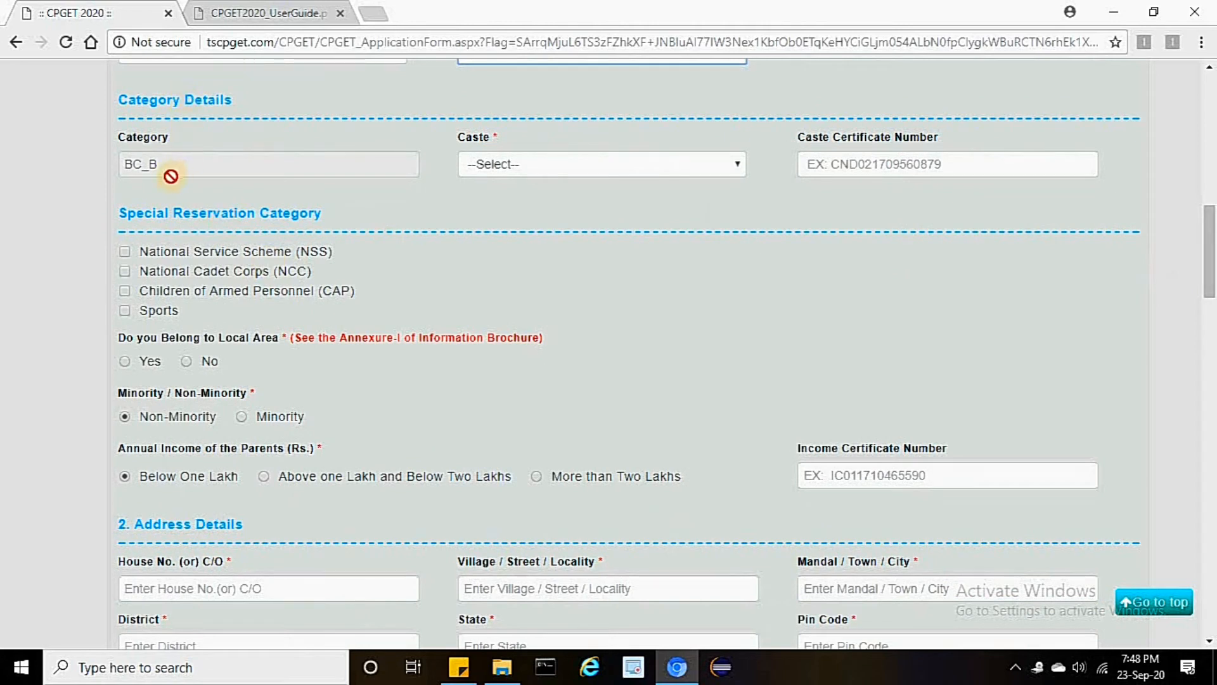
pyautogui.click(527, 164)
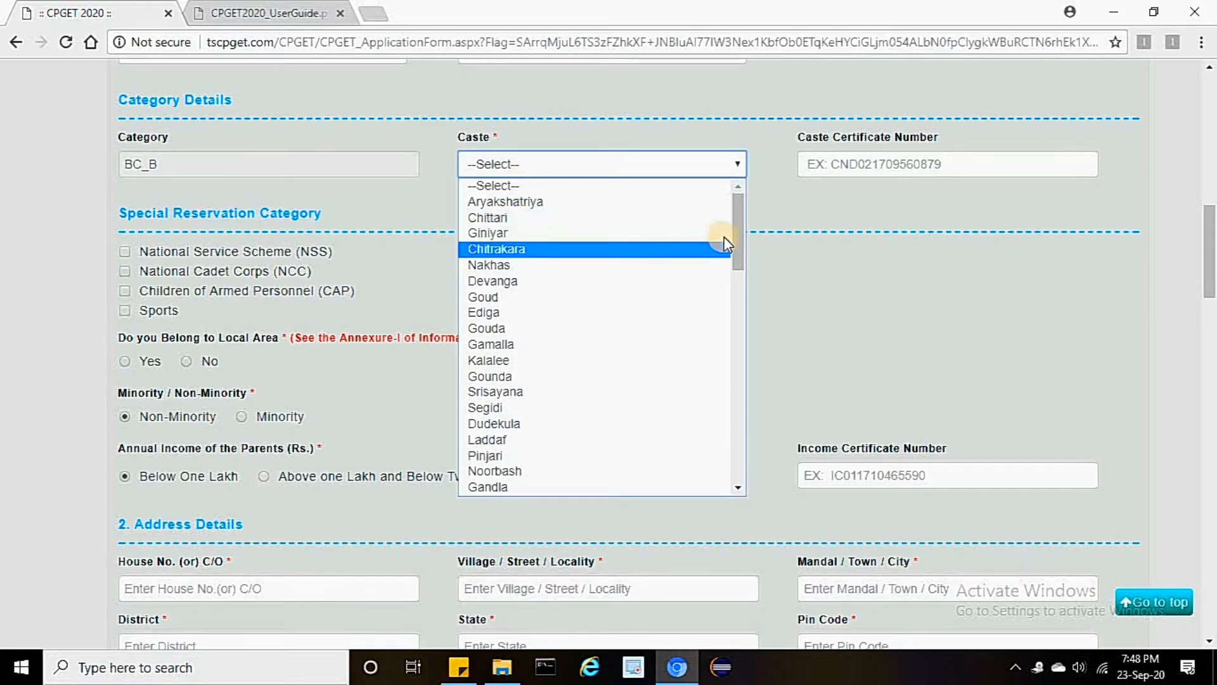
pyautogui.moveTo(742, 241); pyautogui.dragTo(754, 363)
pyautogui.click(501, 341)
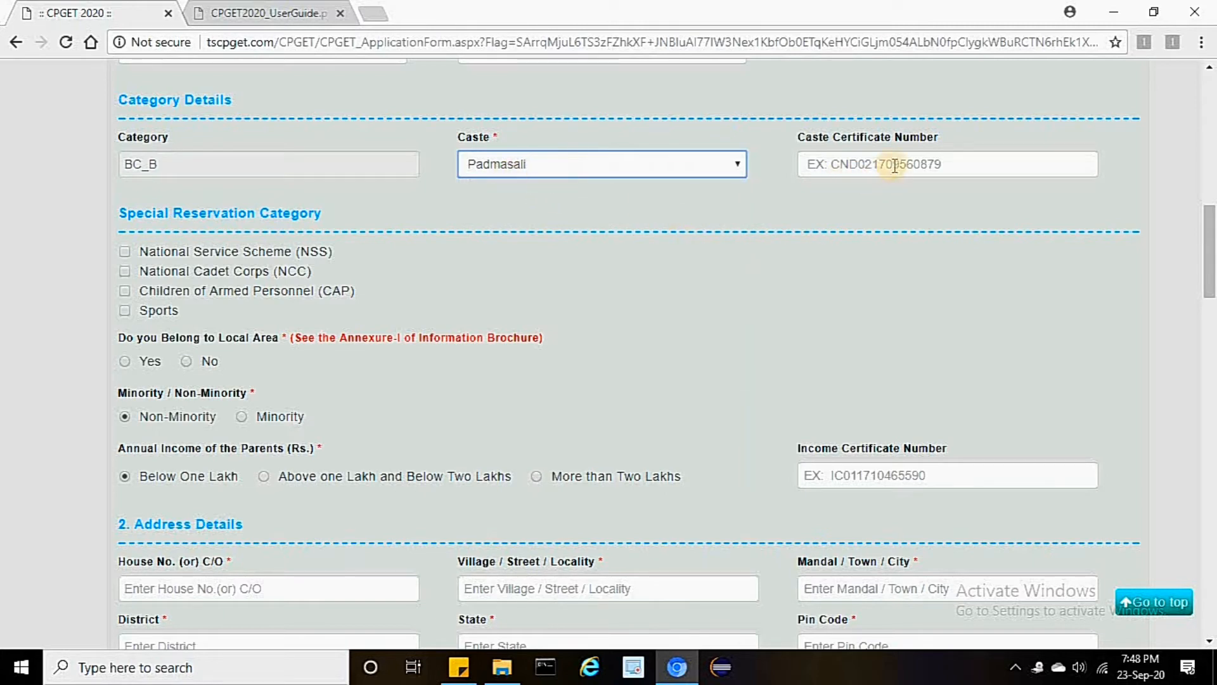
pyautogui.click(909, 183)
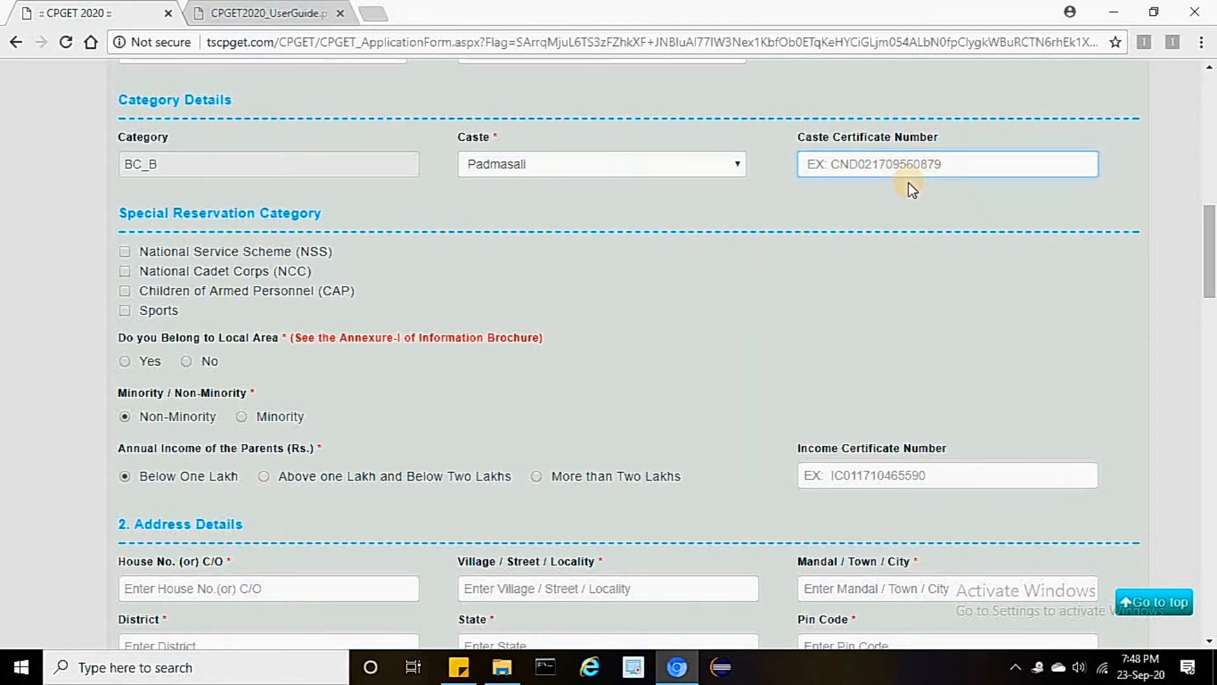
pyautogui.write('CND')
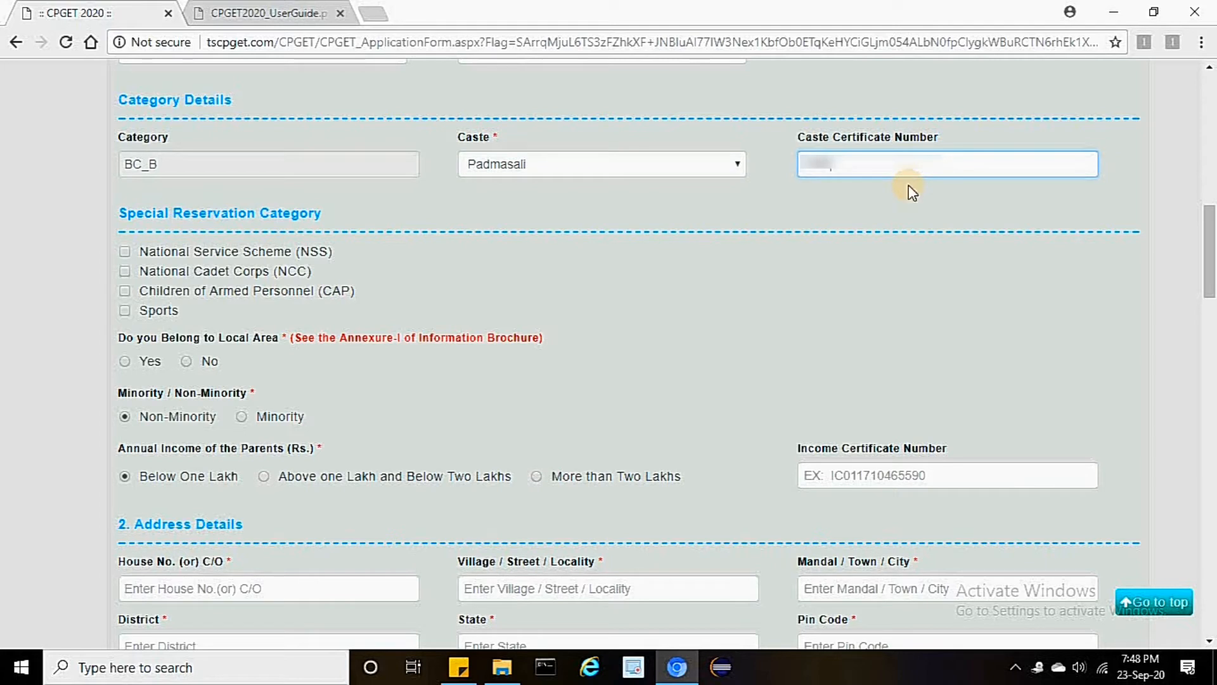
pyautogui.write('************')
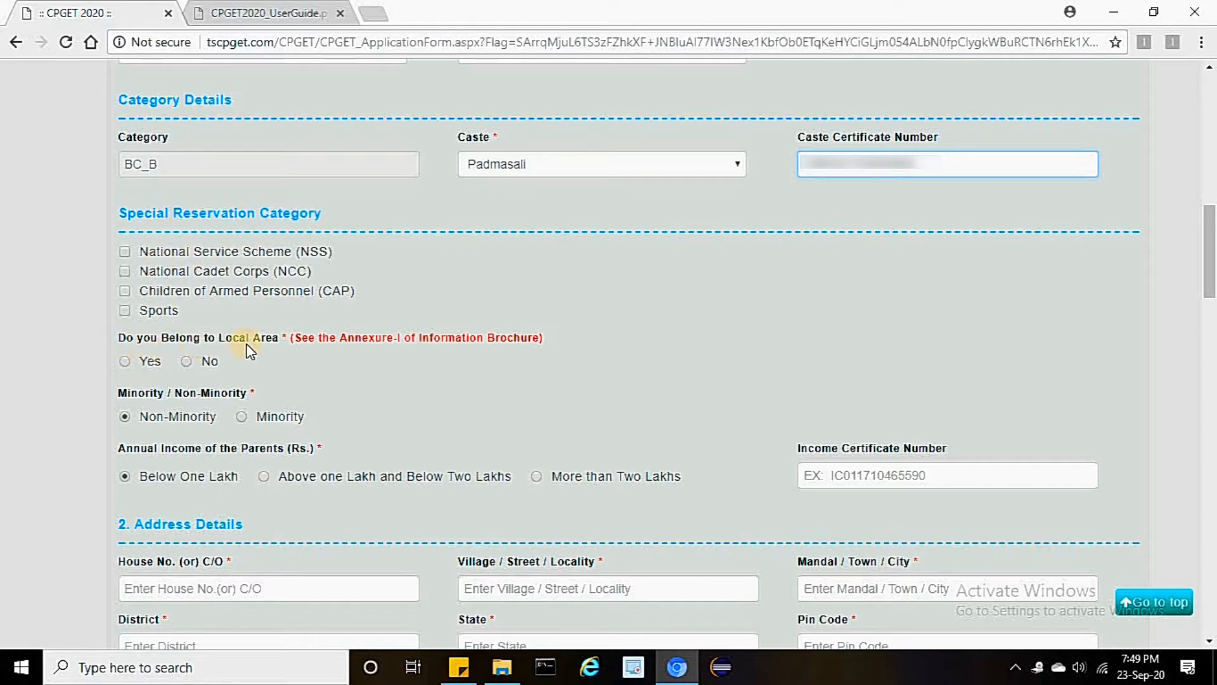
# Answer Yes to belonging to the local area and enter the income certificate number
pyautogui.click(151, 362)
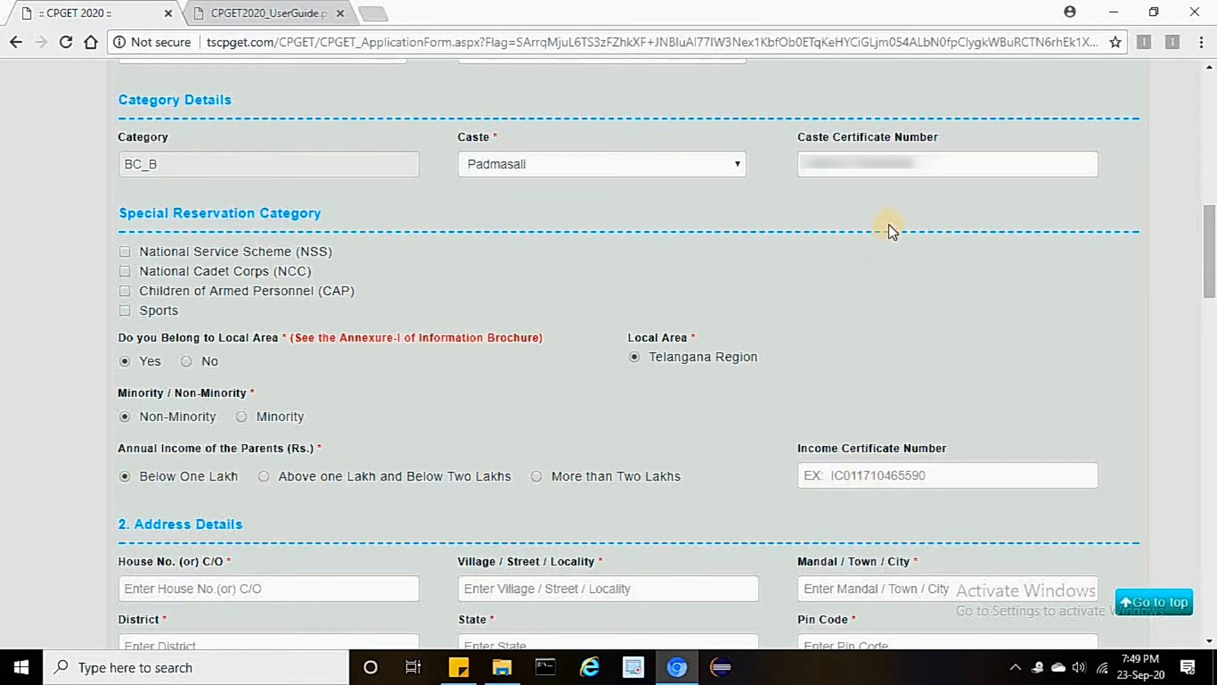
pyautogui.click(879, 478)
pyautogui.write('IC')
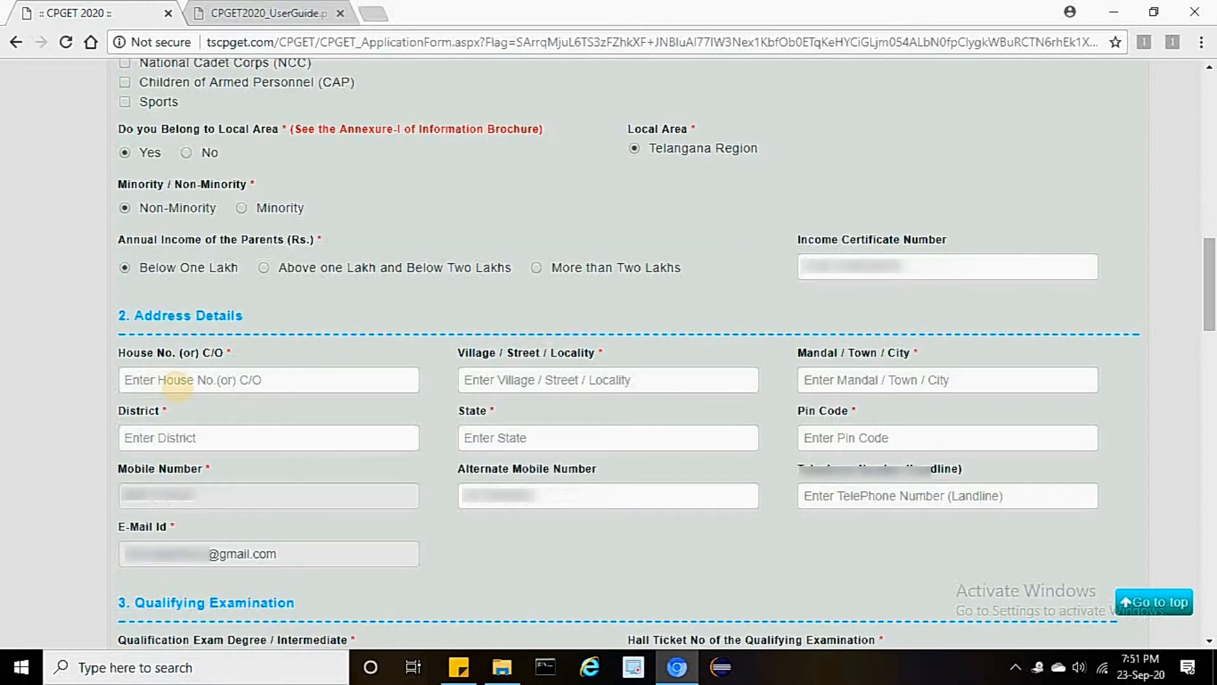
# Enter the candidate's house number, village or locality, and mandal or town in the address details
pyautogui.click(174, 380)
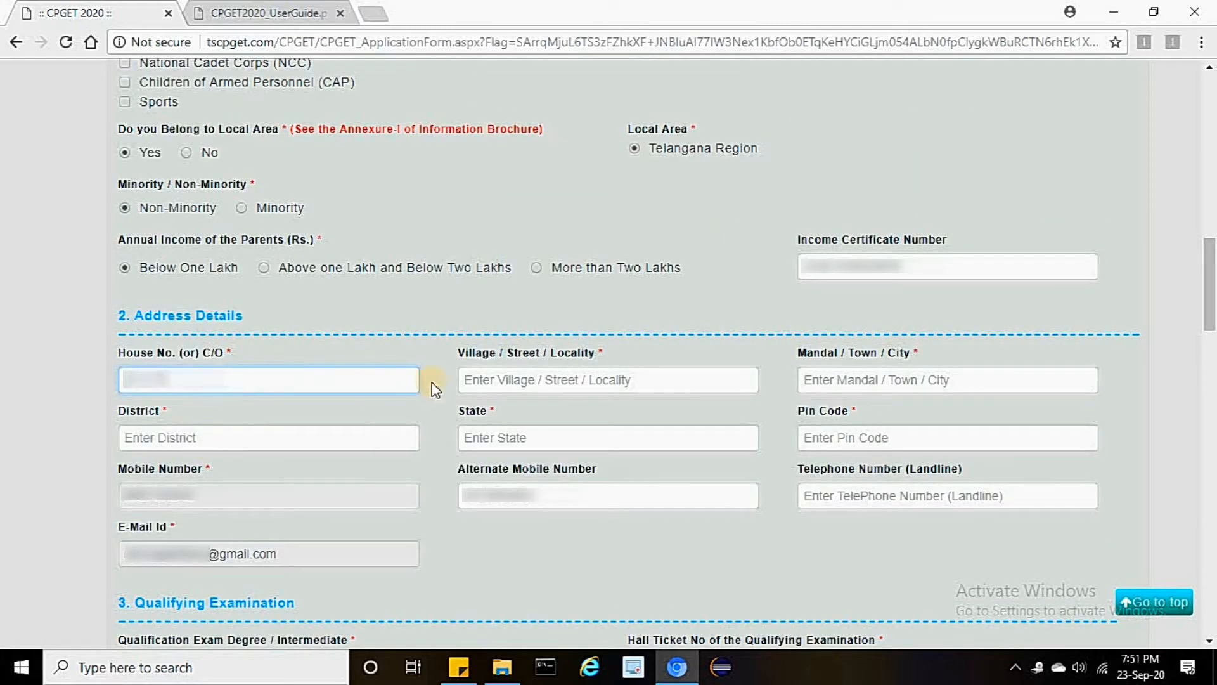
pyautogui.click(494, 382)
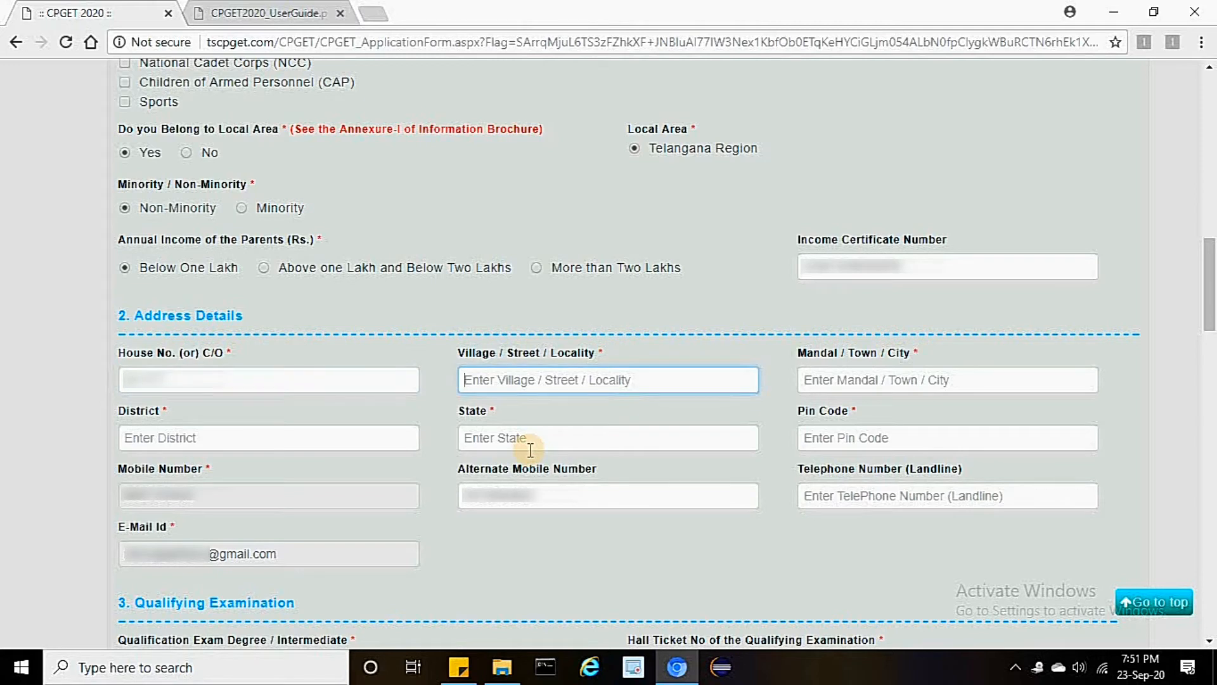
pyautogui.write('MANCHERIAL')
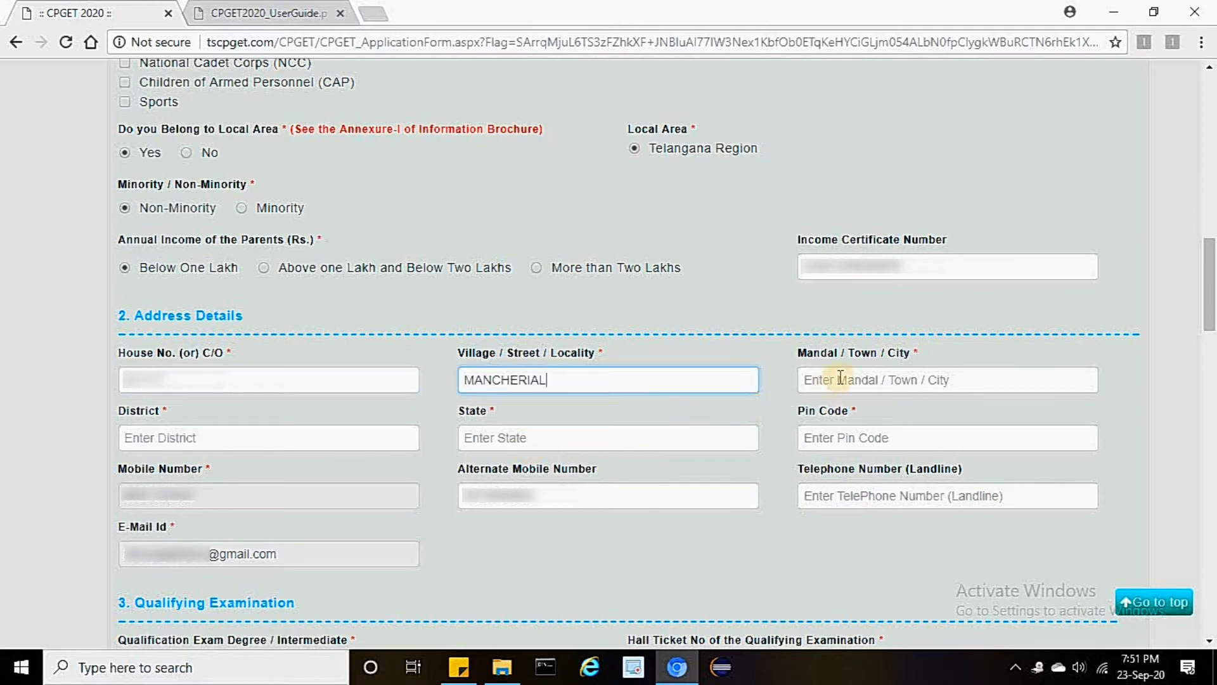
pyautogui.press('Tab')
pyautogui.write('M')
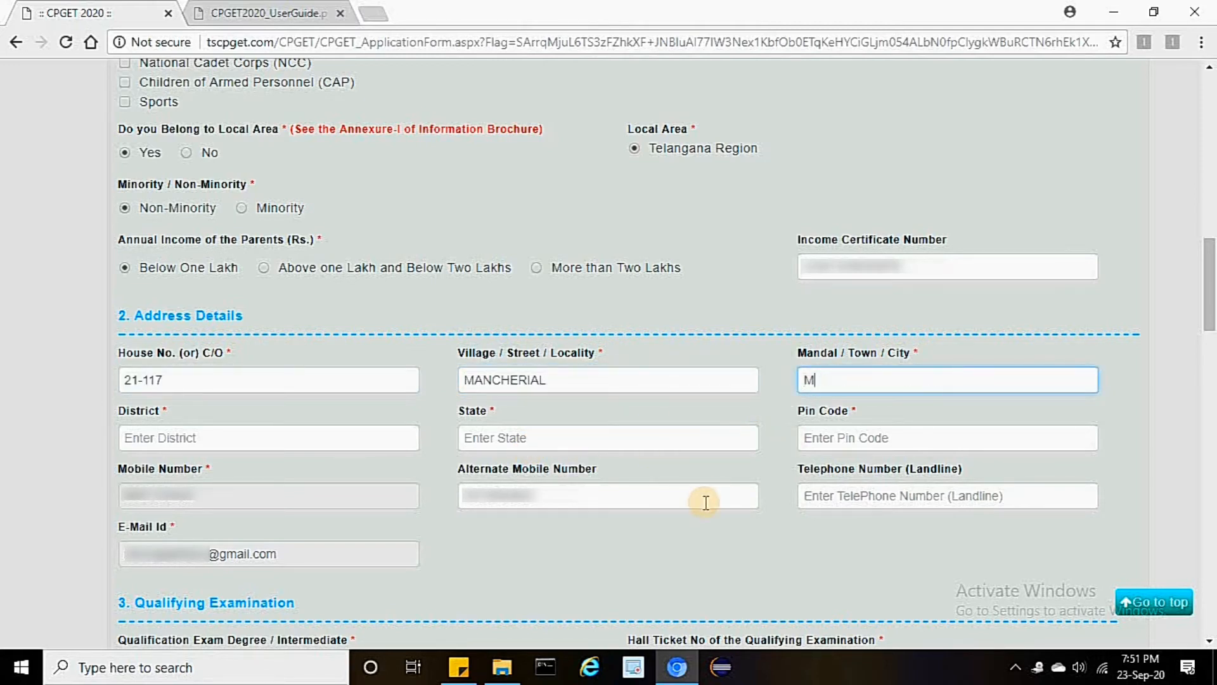
pyautogui.write('ANCHERIAL')
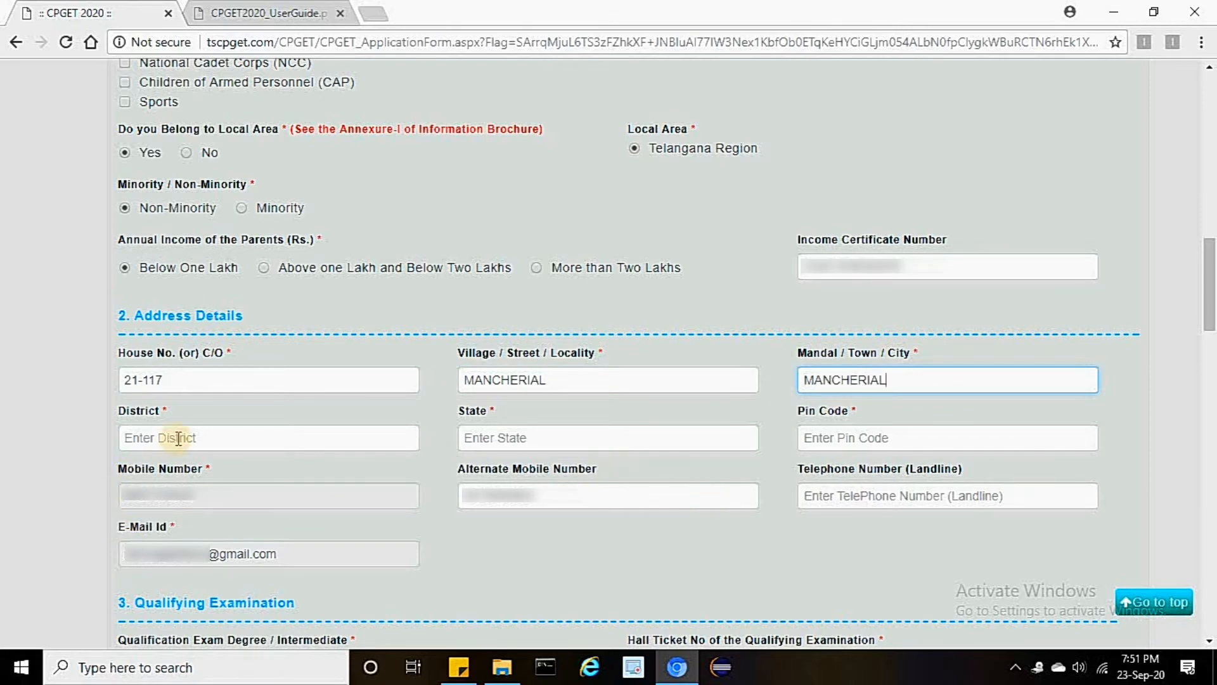
# Complete the candidate's address with the district, state and postal pin code
pyautogui.press('Tab')
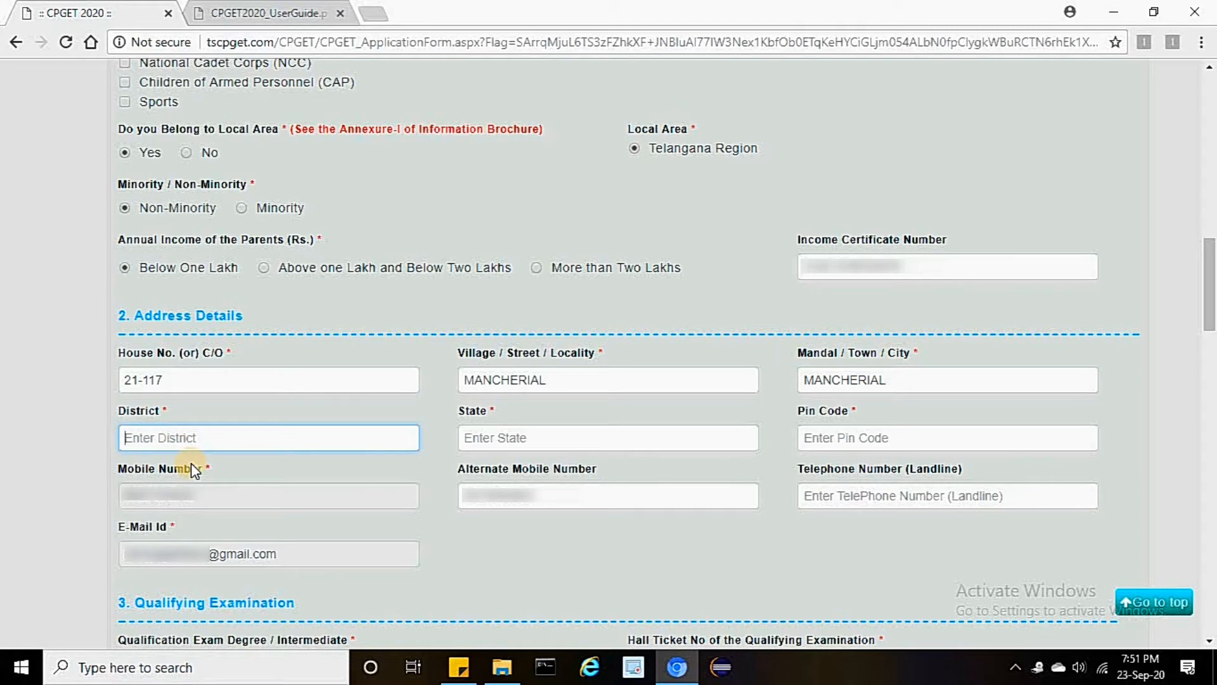
pyautogui.write('MANCHERIAL')
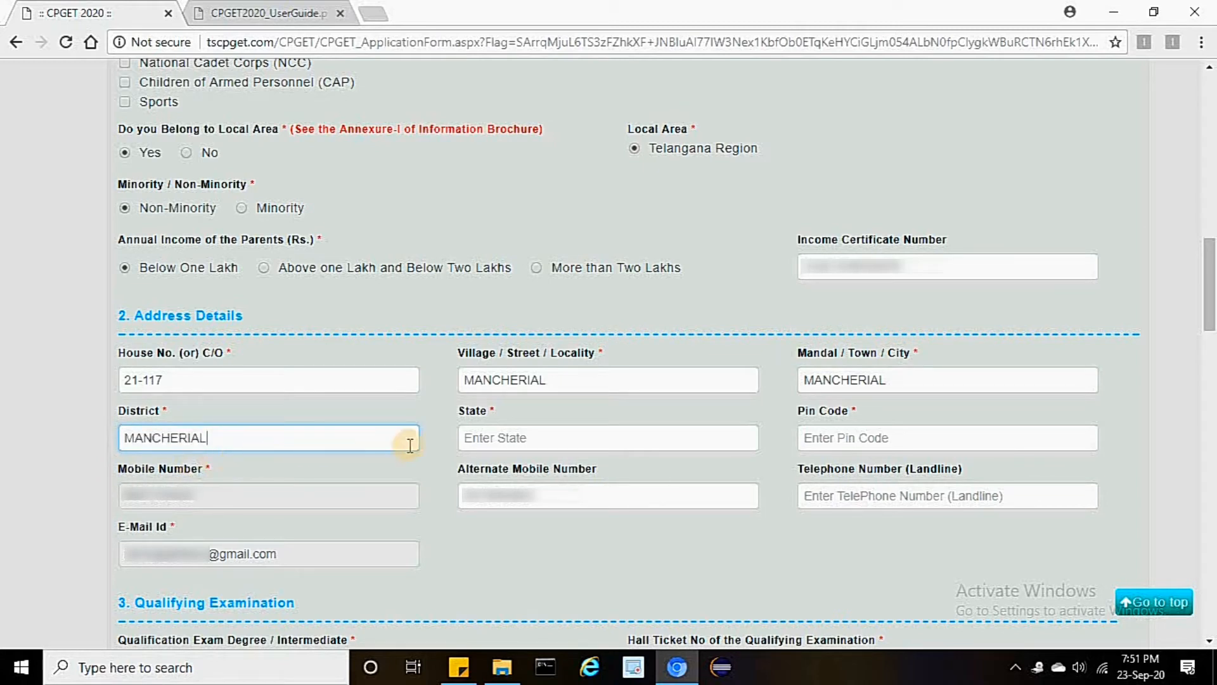
pyautogui.press('Tab')
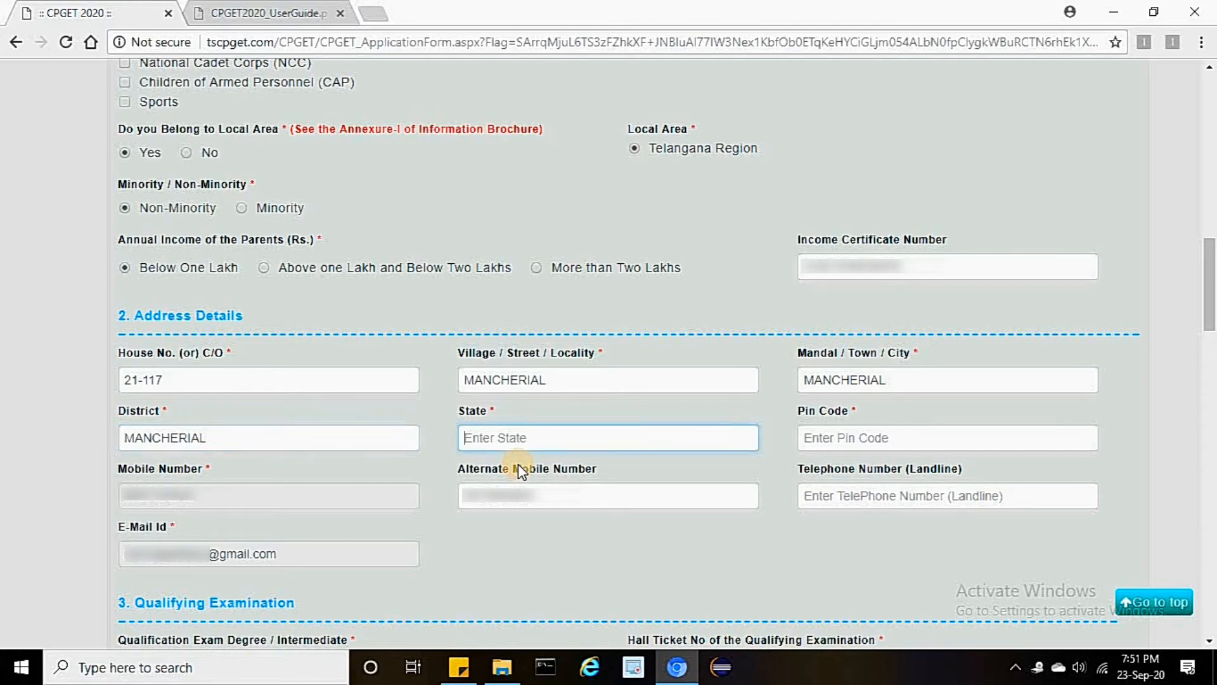
pyautogui.write('TELANGANA')
pyautogui.click(859, 438)
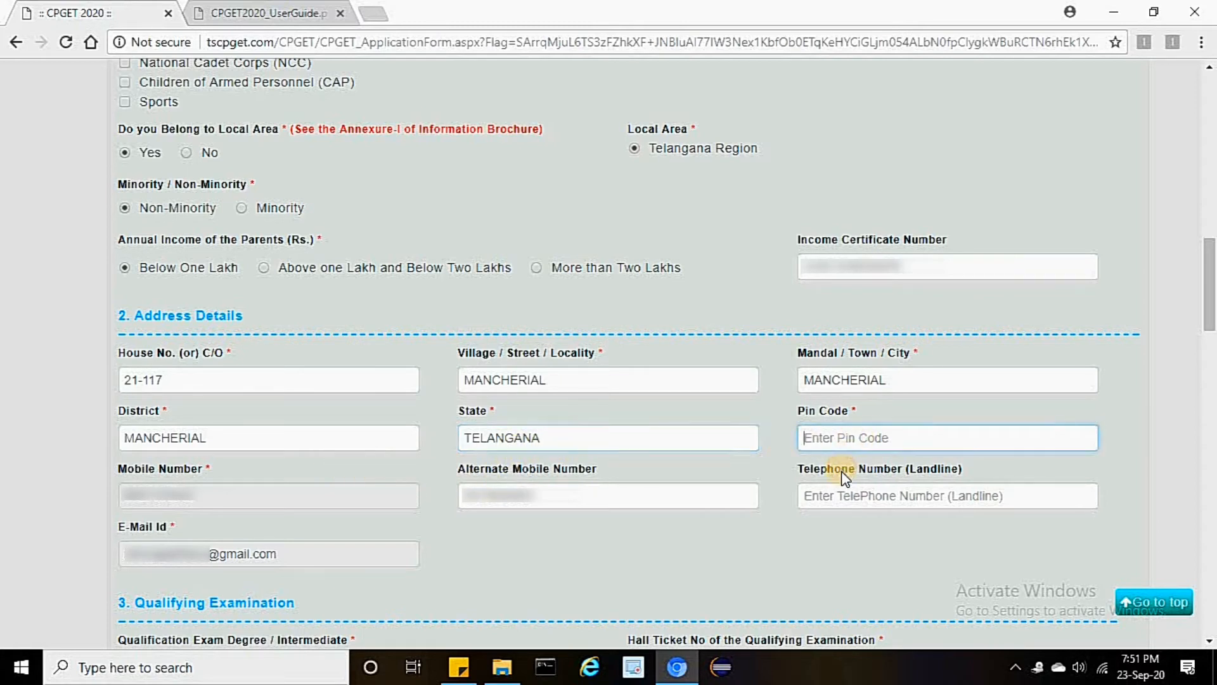
pyautogui.write('504208')
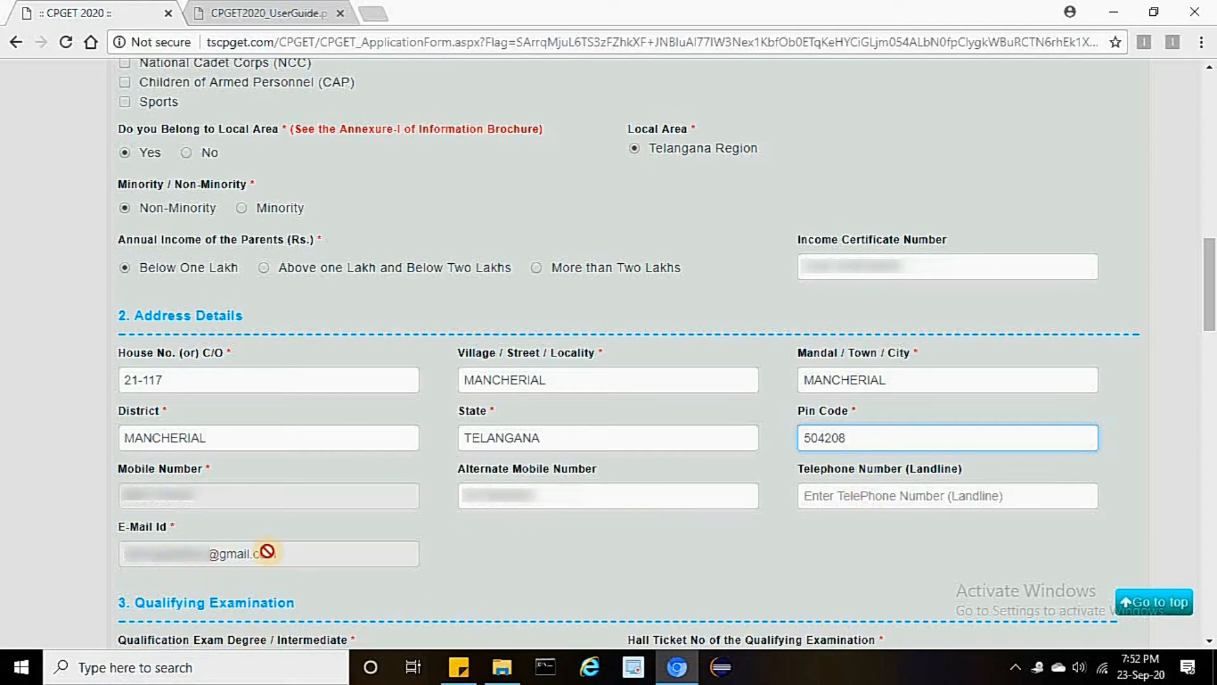
# In the qualifying examination section, choose B.Sc. as the qualifying degree and Mathematics as Subject 1
pyautogui.scroll(-8, 367, 521)
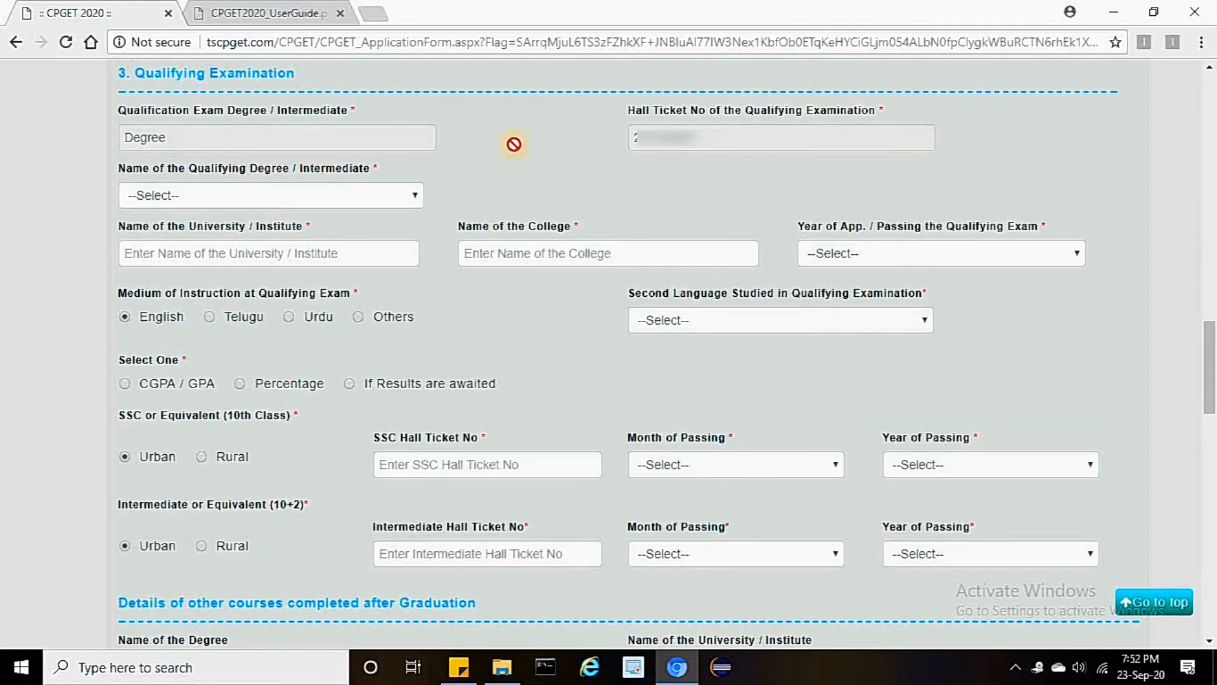
pyautogui.click(196, 195)
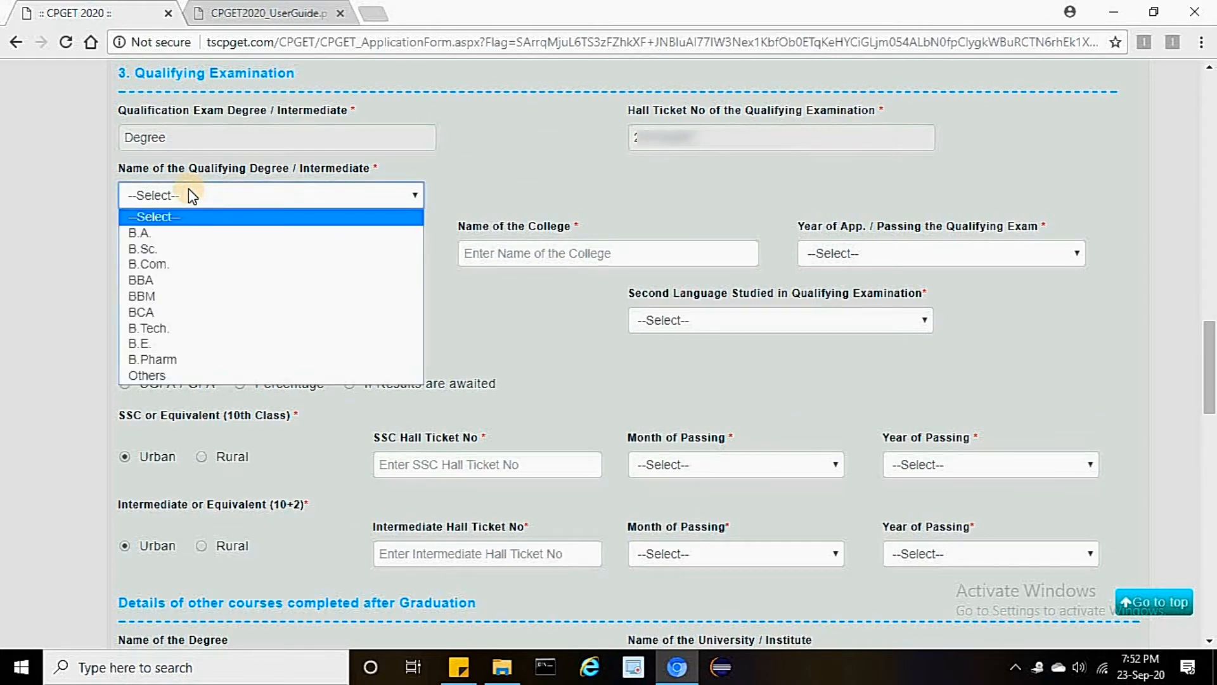
pyautogui.click(180, 250)
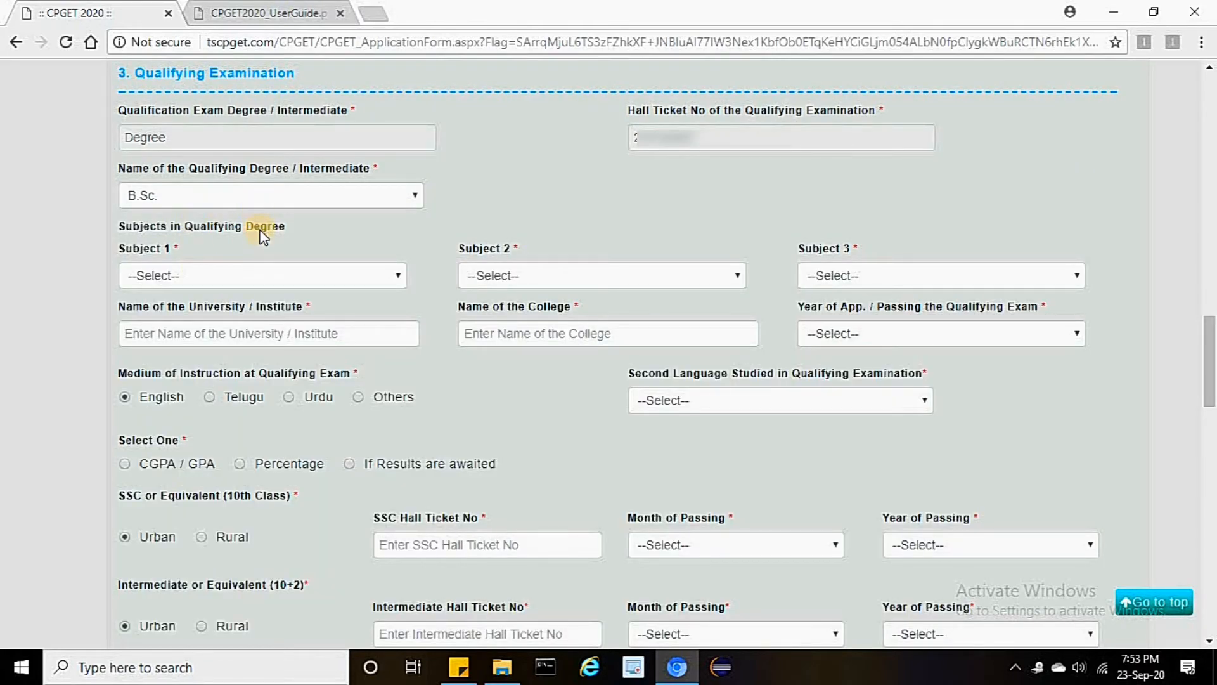
pyautogui.click(239, 273)
pyautogui.moveTo(394, 370); pyautogui.dragTo(401, 570)
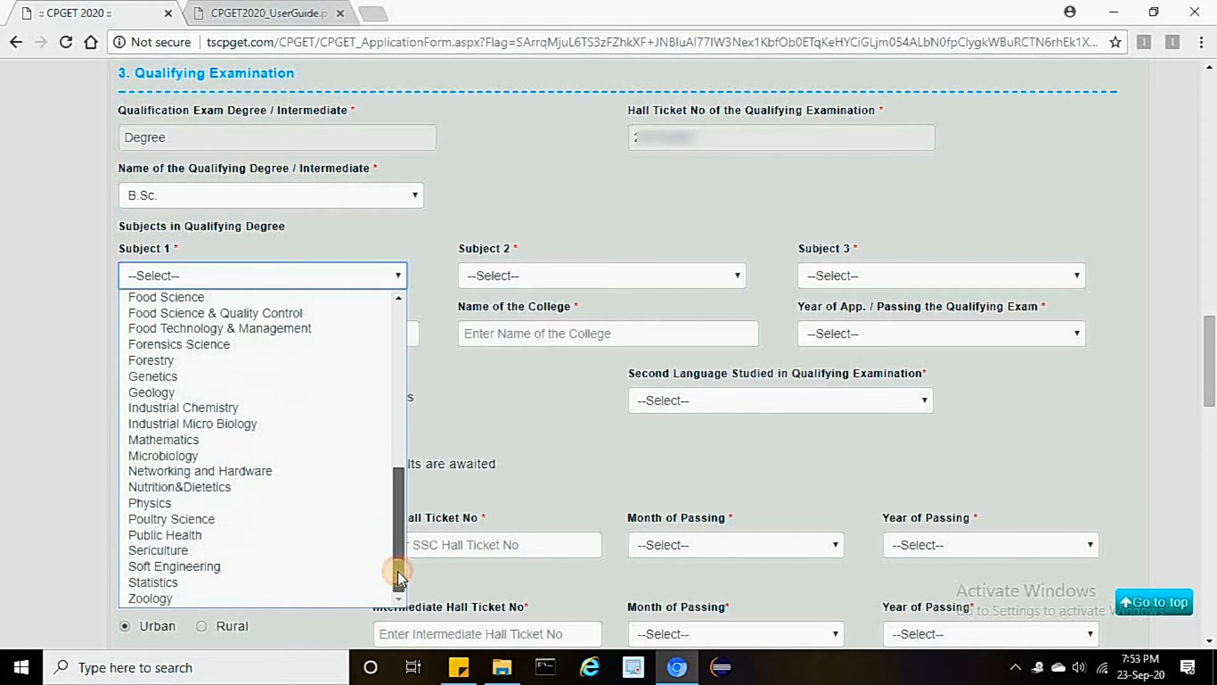
pyautogui.click(186, 440)
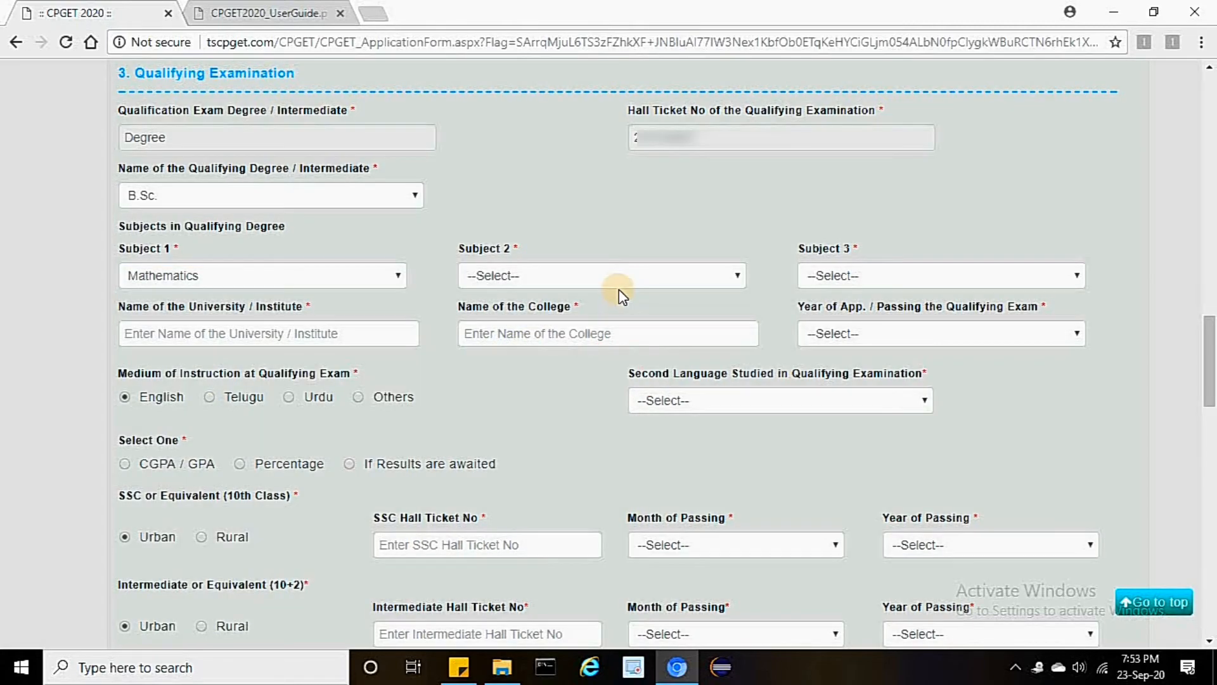
# Set Subject 2 of the qualifying degree to Physics and Subject 3 to Computer Science
pyautogui.click(619, 279)
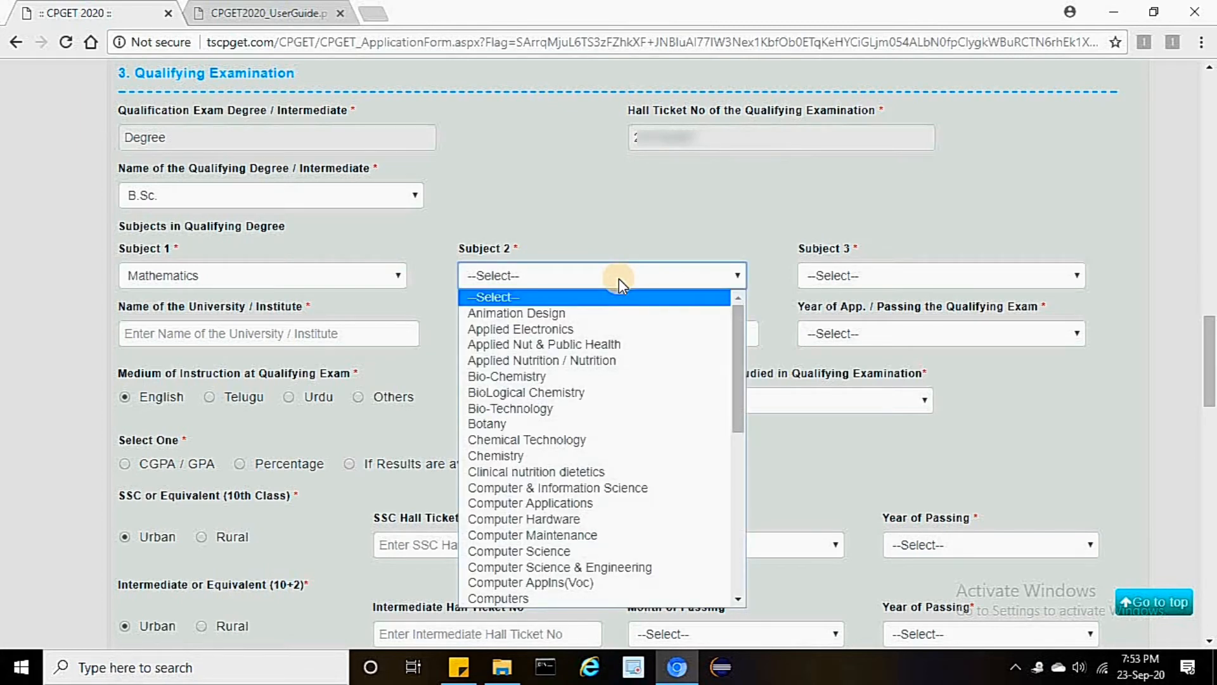
pyautogui.moveTo(738, 380); pyautogui.dragTo(517, 539)
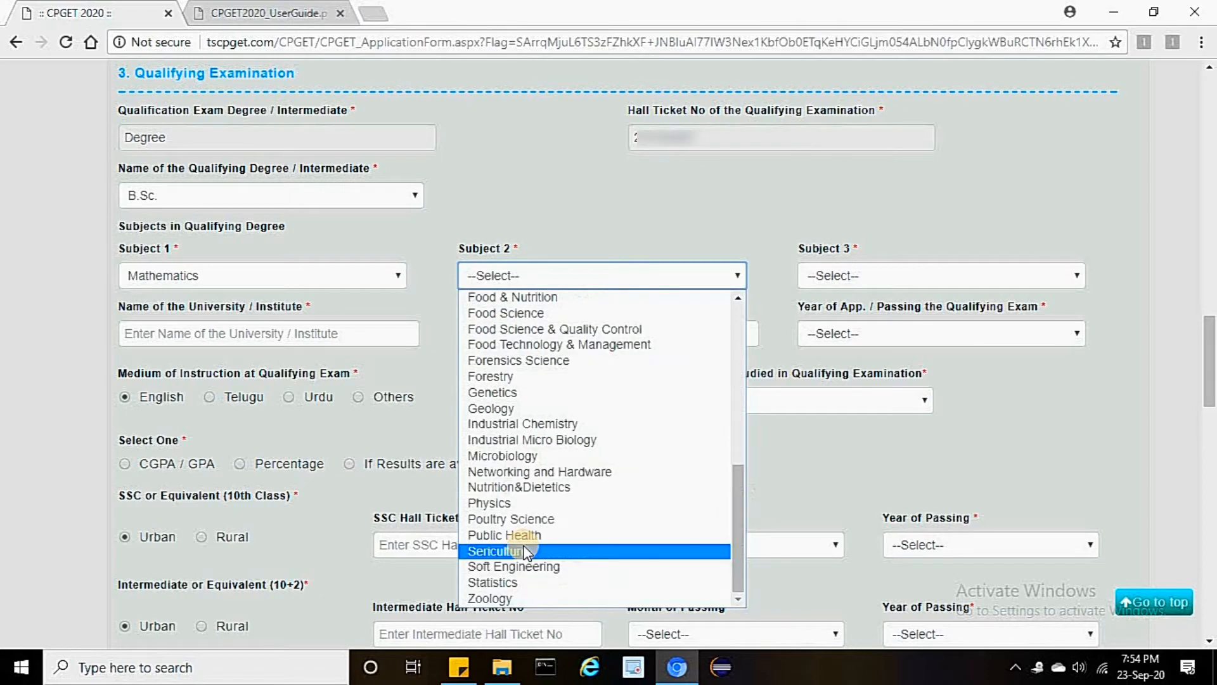
pyautogui.click(516, 504)
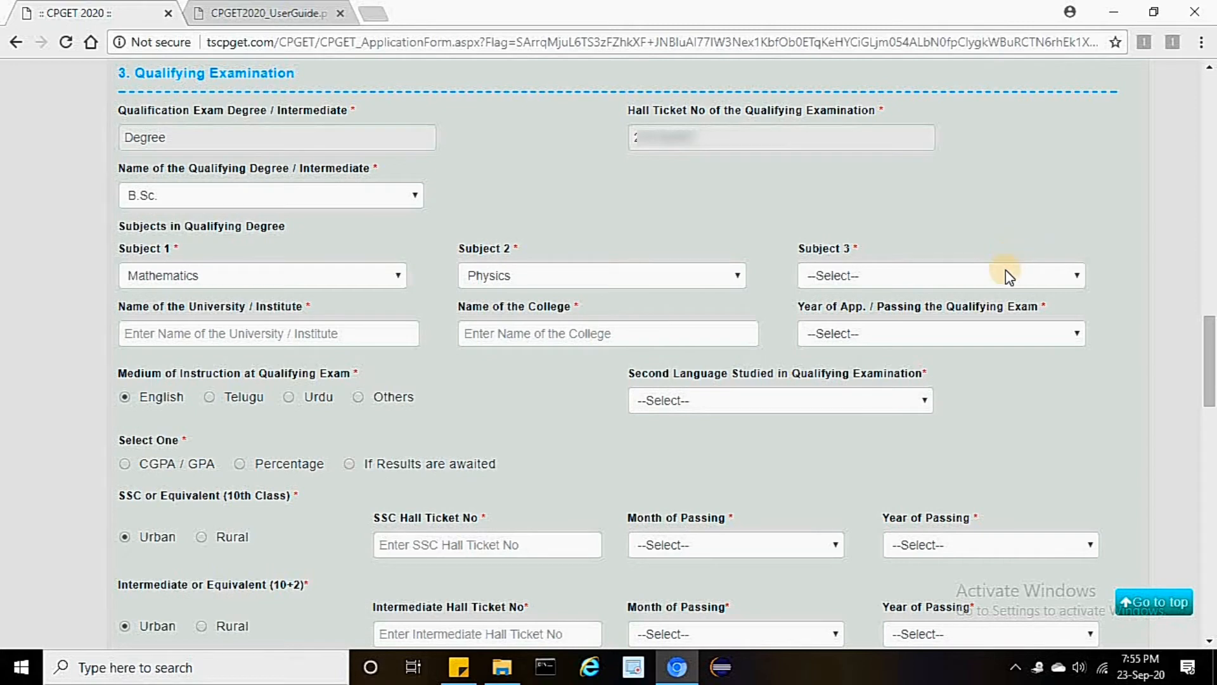
pyautogui.click(990, 284)
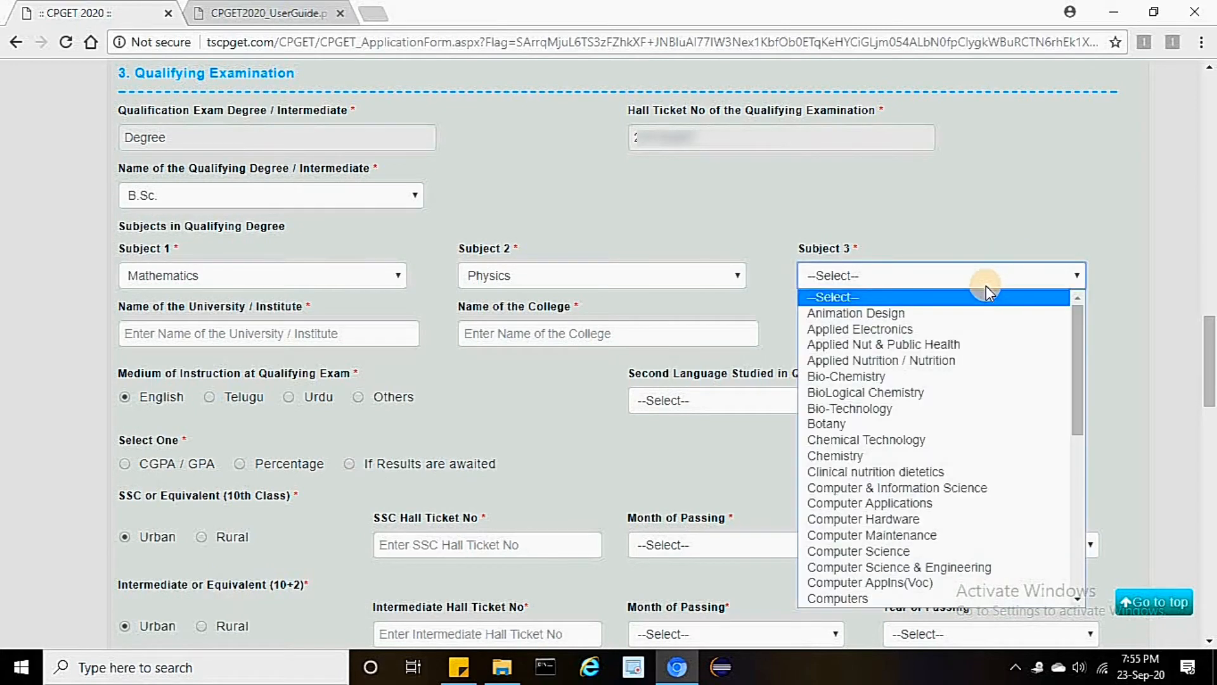
pyautogui.scroll(-3, 1075, 364)
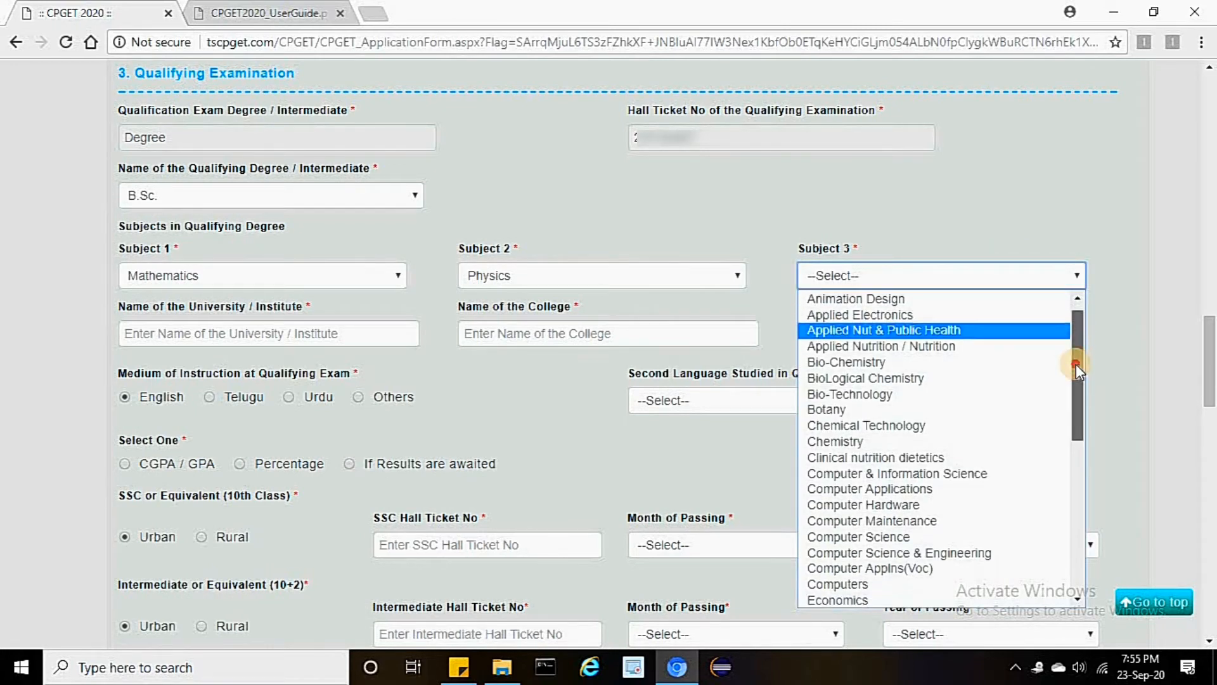
pyautogui.click(887, 442)
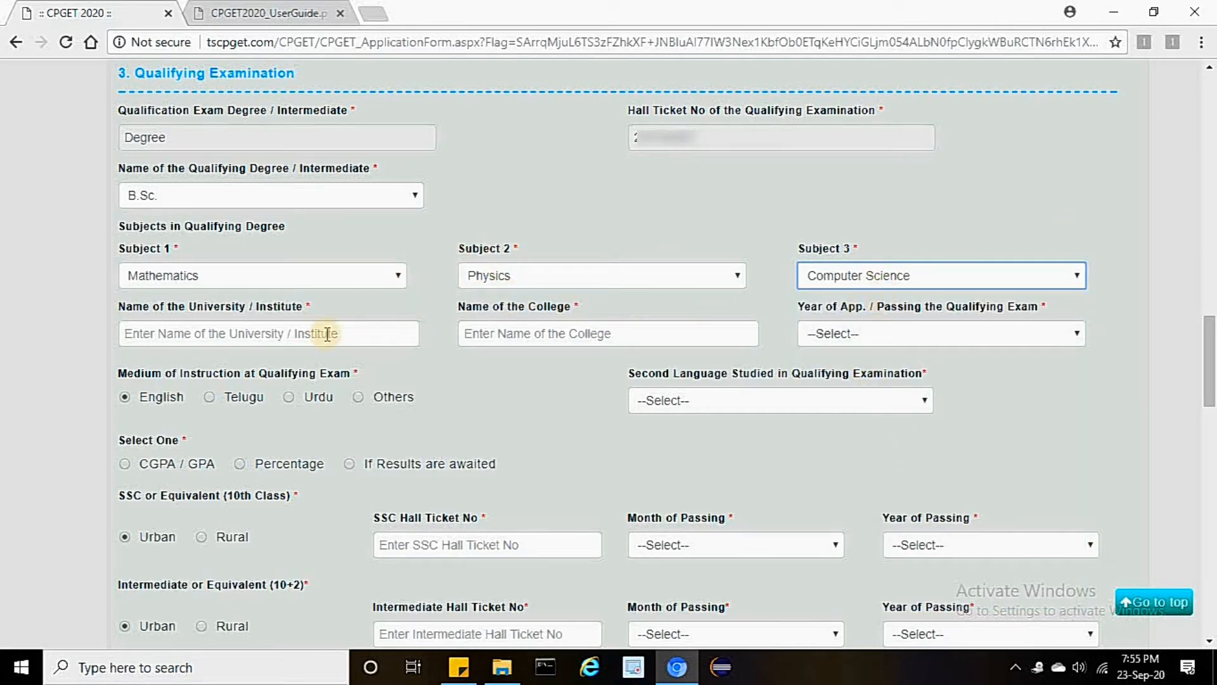
# Enter KAKATIYA as the university of the qualifying degree and fill in the name of the degree college
pyautogui.click(189, 334)
pyautogui.write('KAKA')
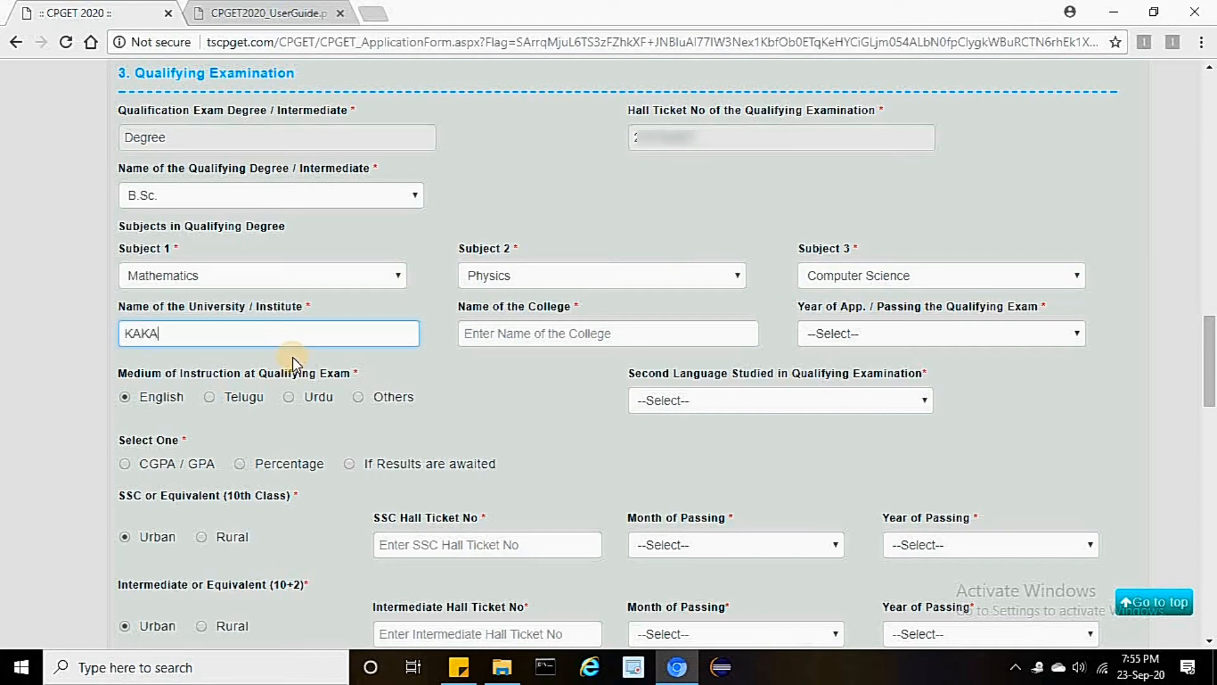
pyautogui.write('TIYA')
pyautogui.click(511, 343)
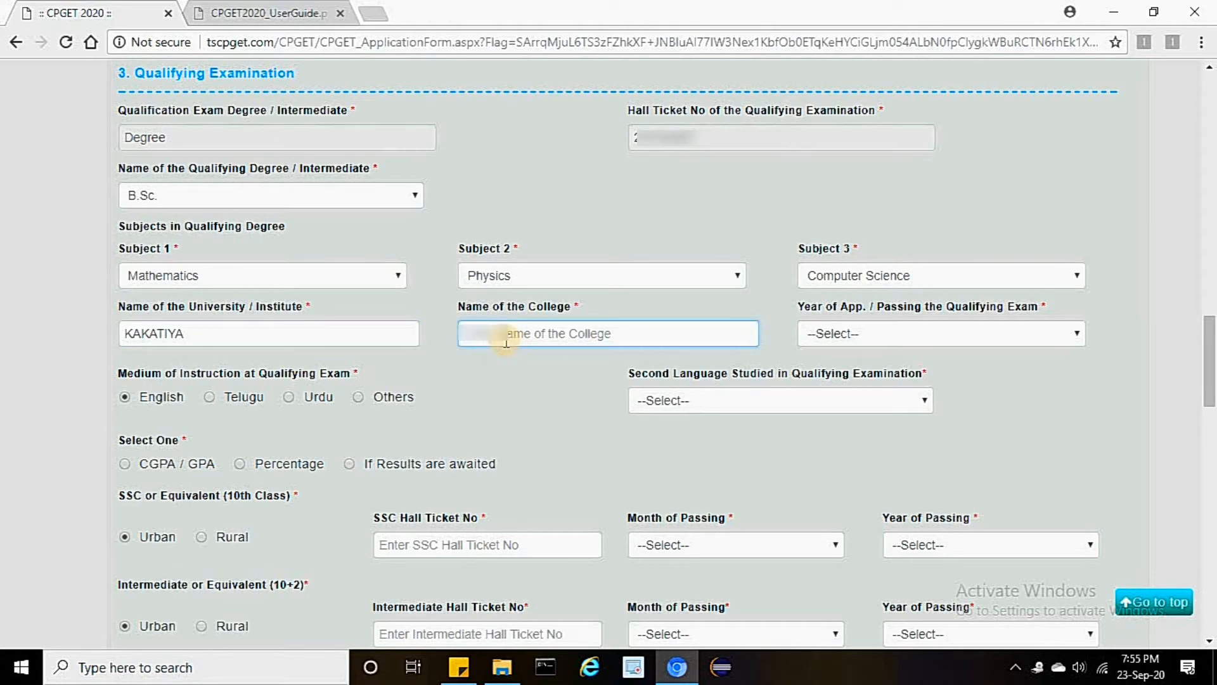
pyautogui.write('DEGREE')
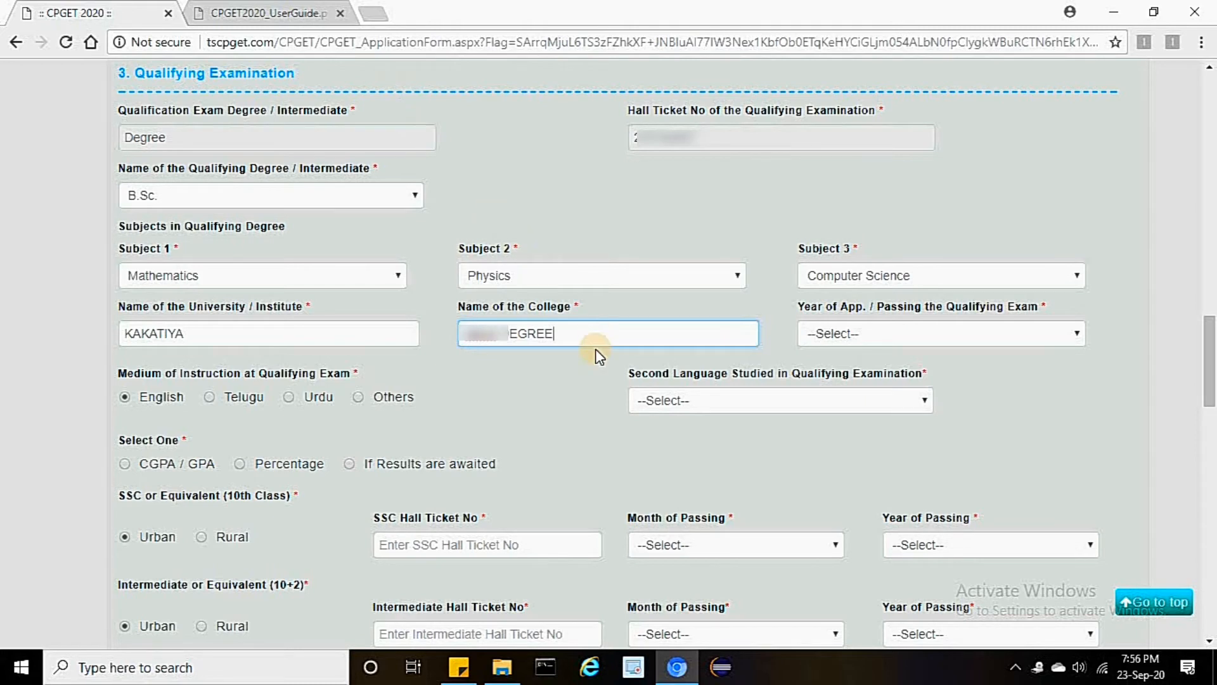
pyautogui.write(' COLLEGE')
# Complete the qualifying exam details with passing year 2020, second language Sanskrit, and results awaited
pyautogui.click(843, 332)
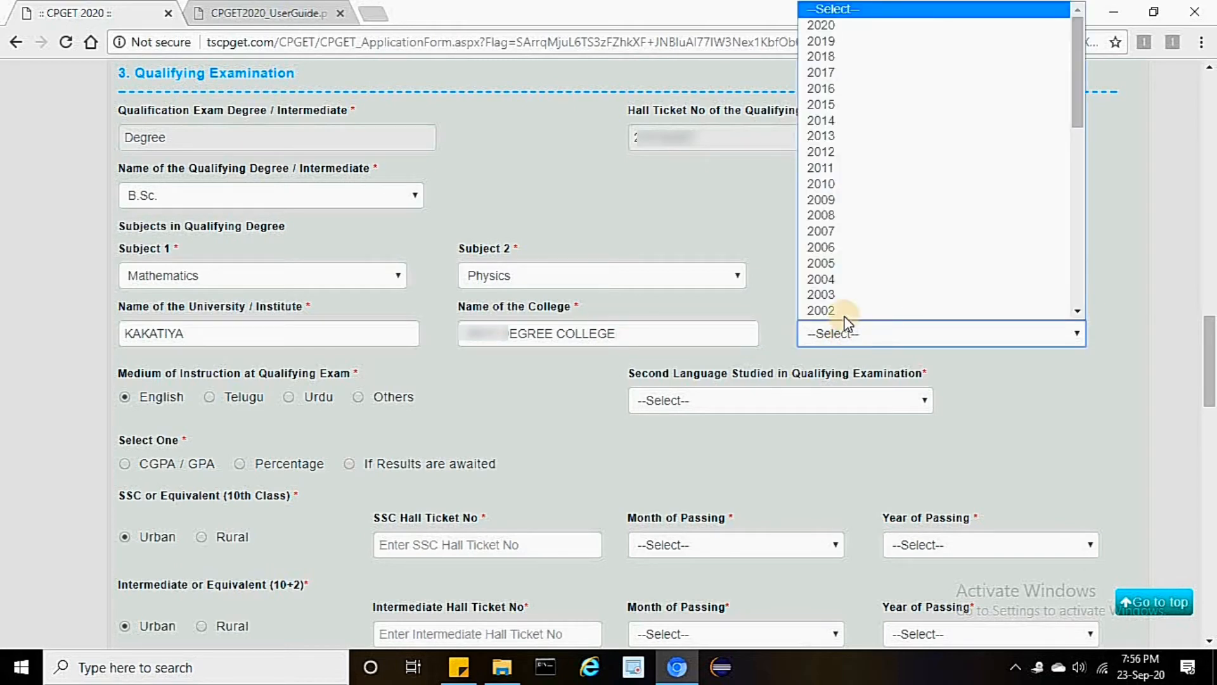
pyautogui.click(824, 25)
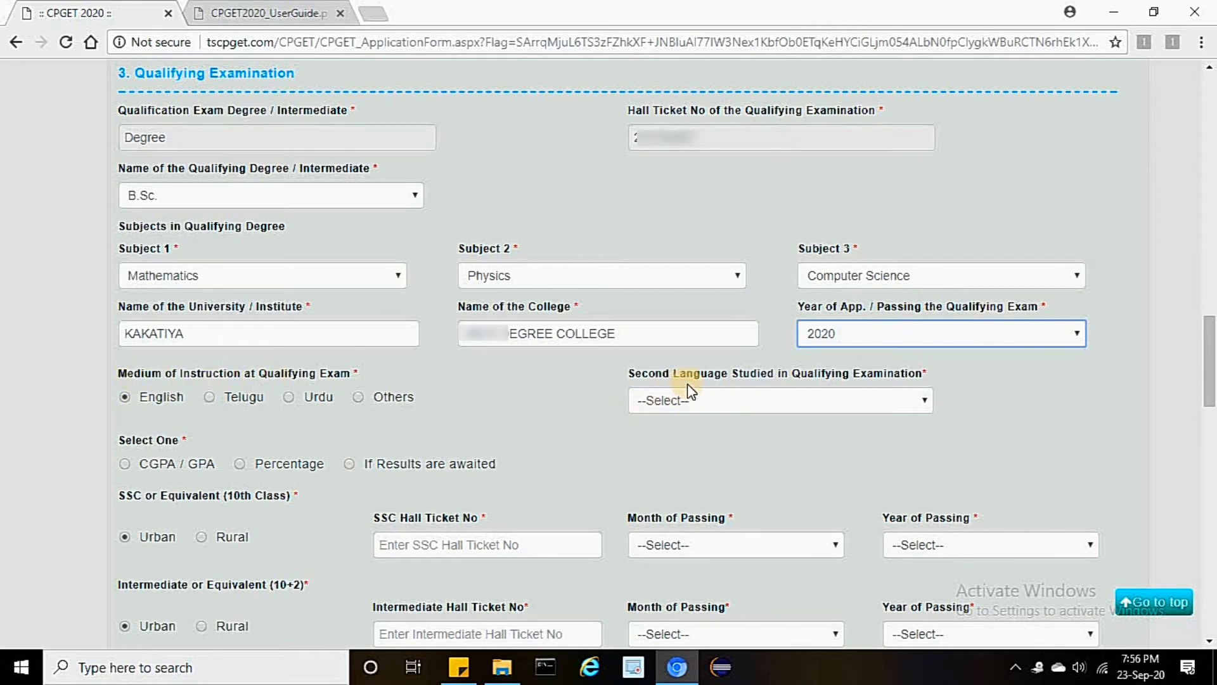
pyautogui.click(812, 406)
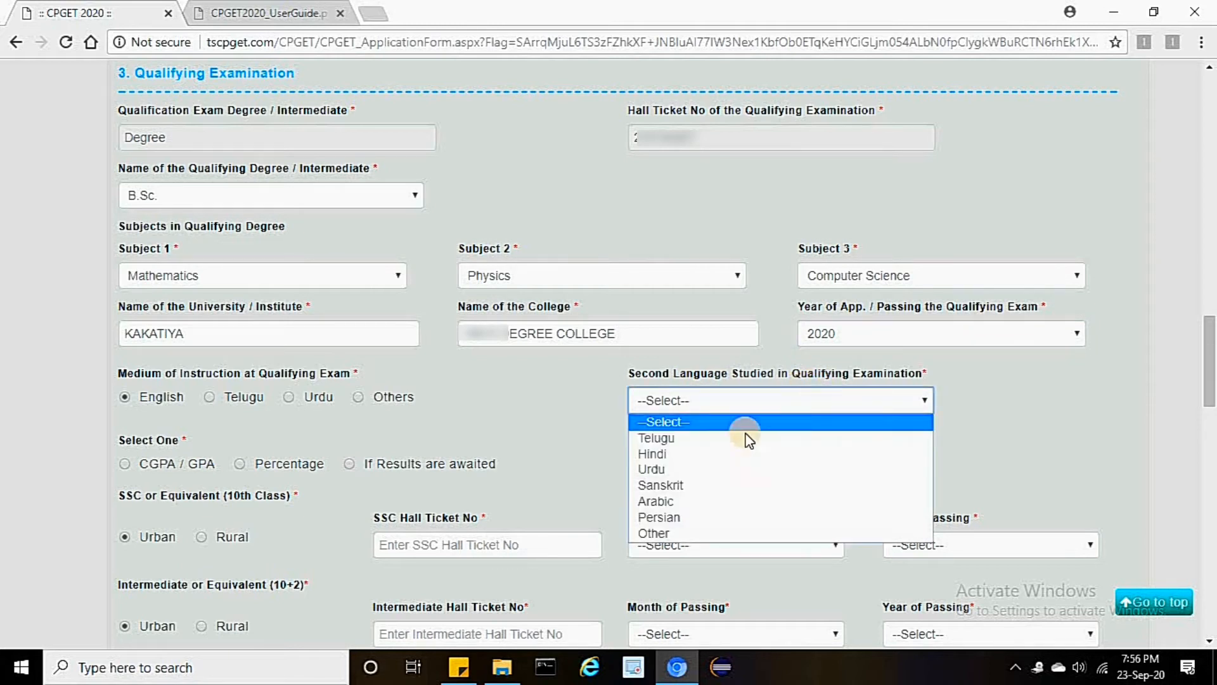
pyautogui.click(663, 485)
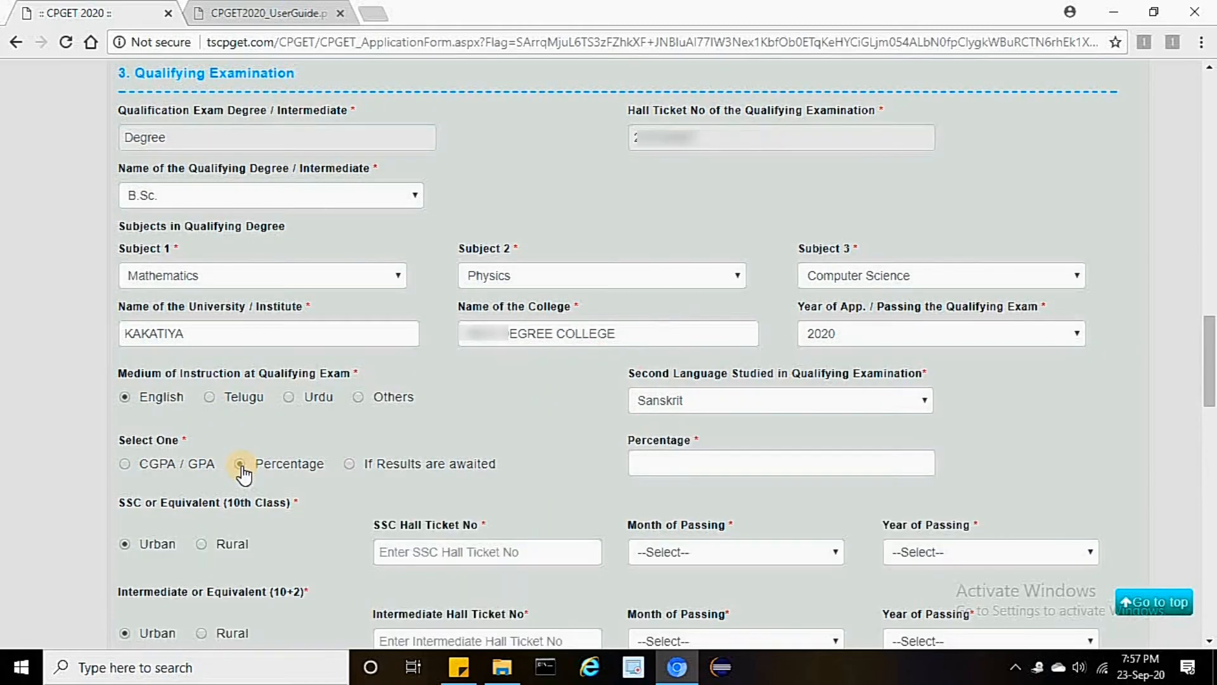
pyautogui.click(353, 465)
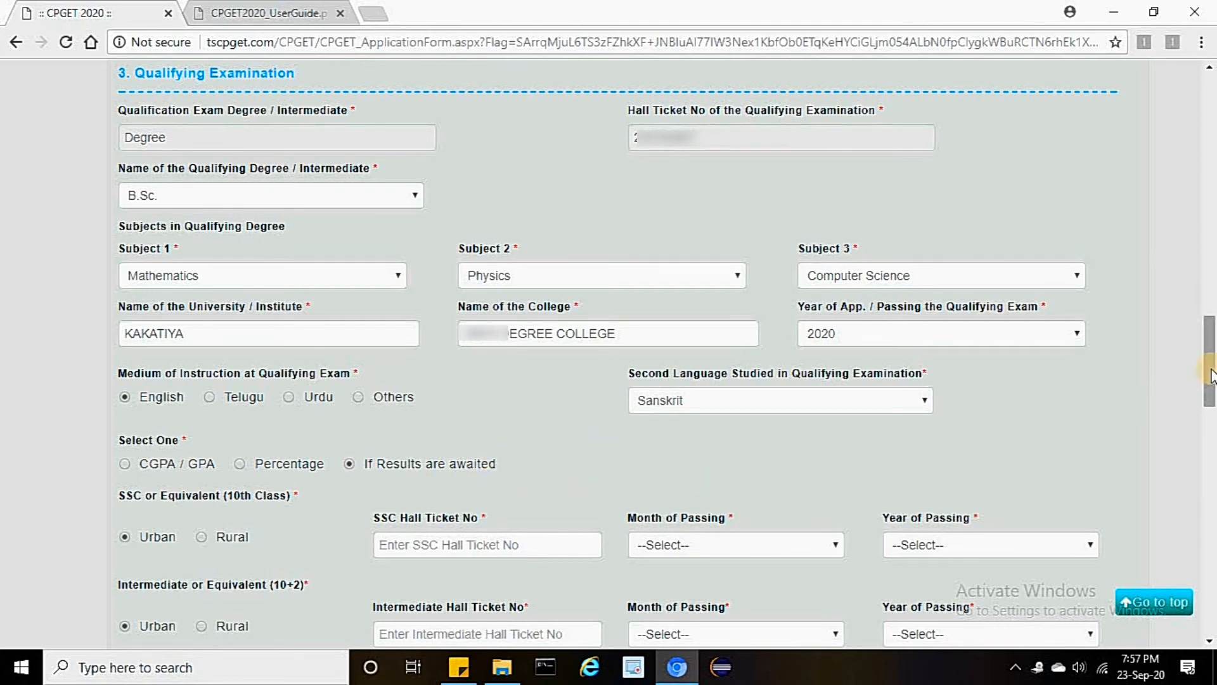
# Fill in the SSC (10th class) details with the hall ticket number and May 2015 as the month and year of passing
pyautogui.moveTo(1210, 375); pyautogui.dragTo(1210, 426)
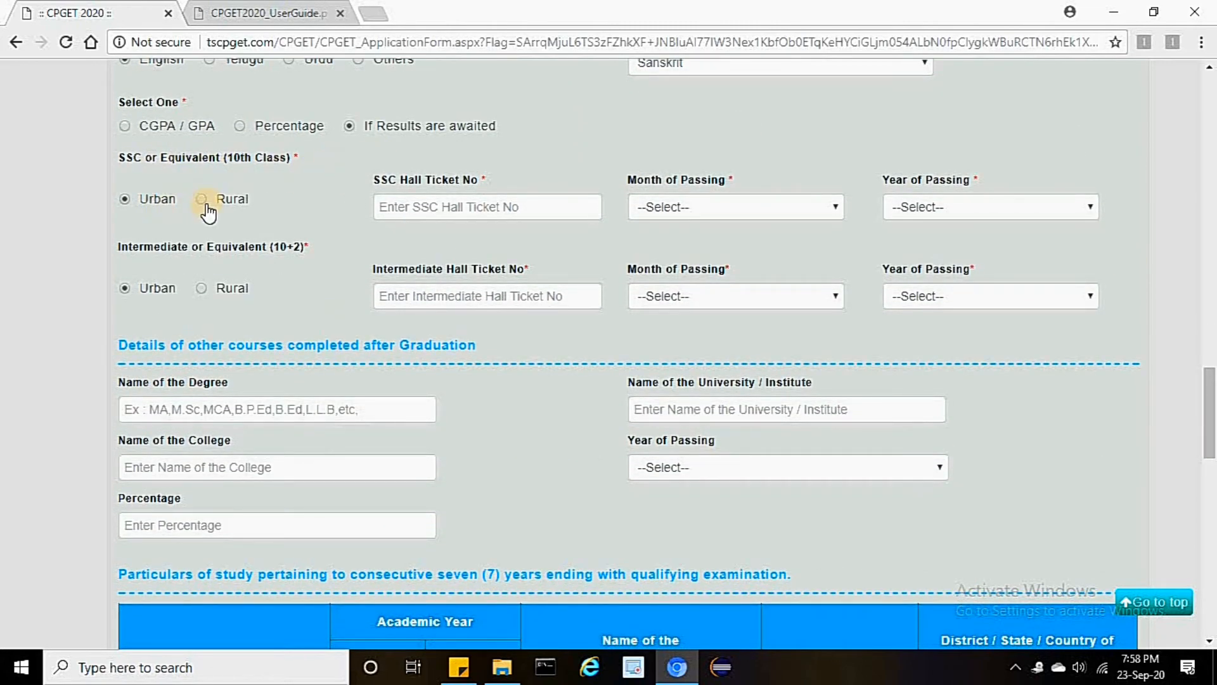
pyautogui.click(424, 208)
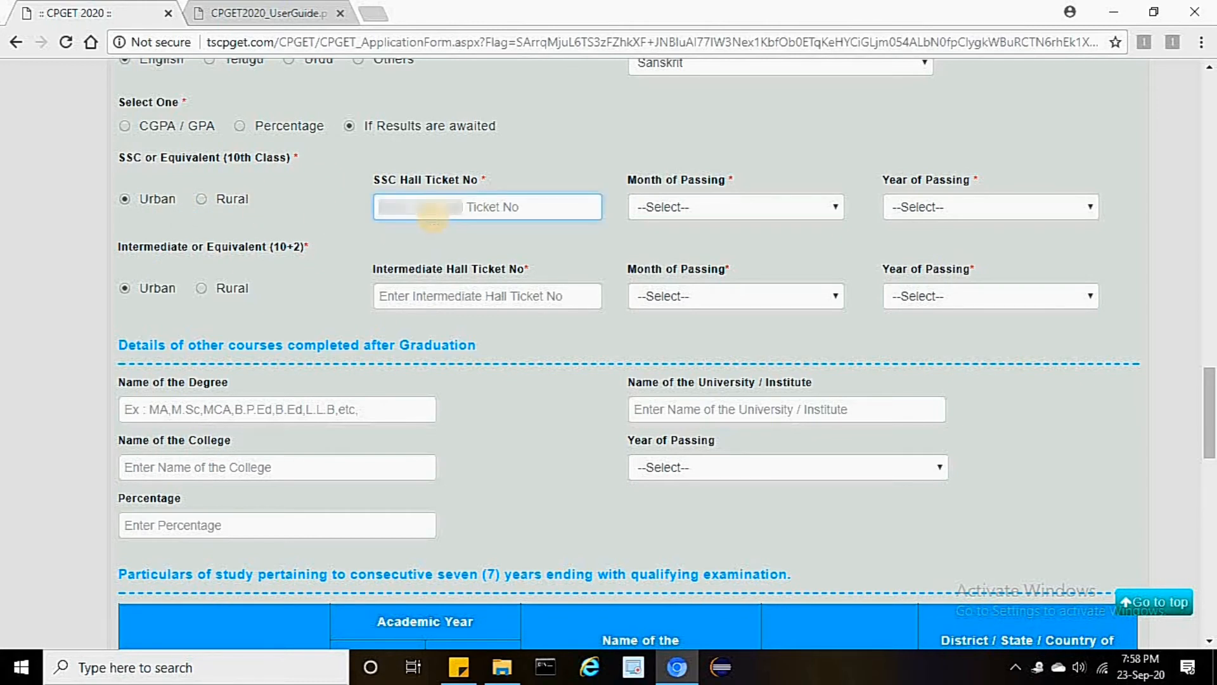
pyautogui.write('????')
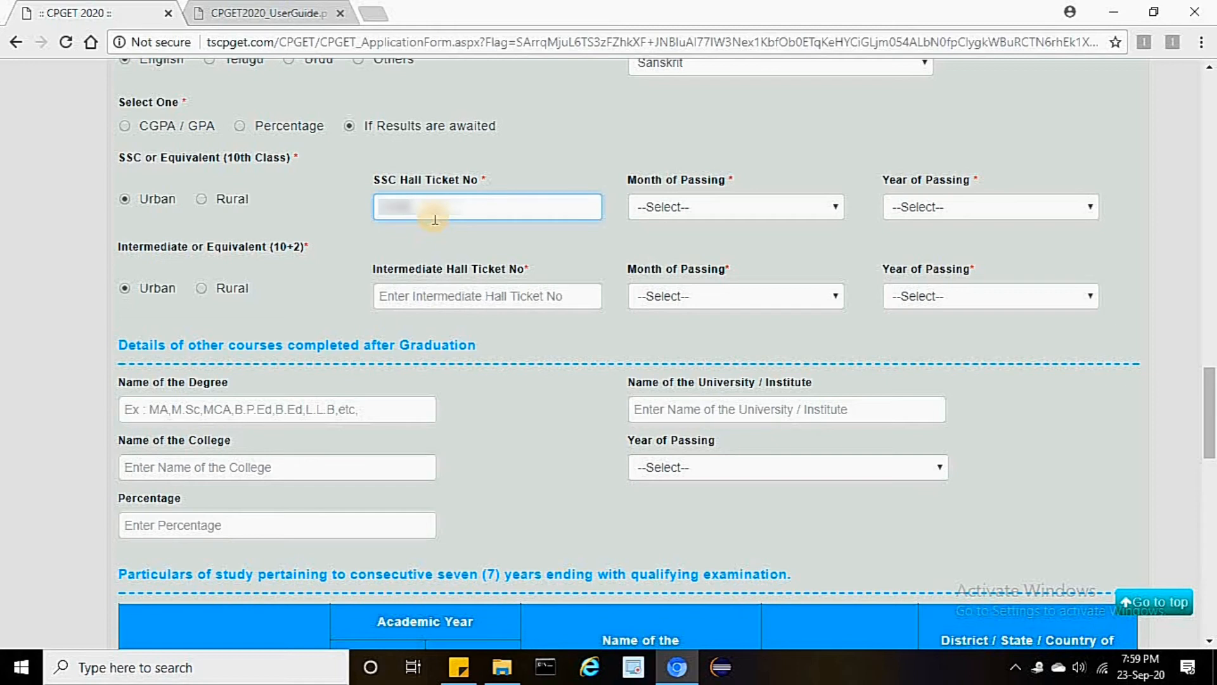
pyautogui.write('????')
pyautogui.click(652, 207)
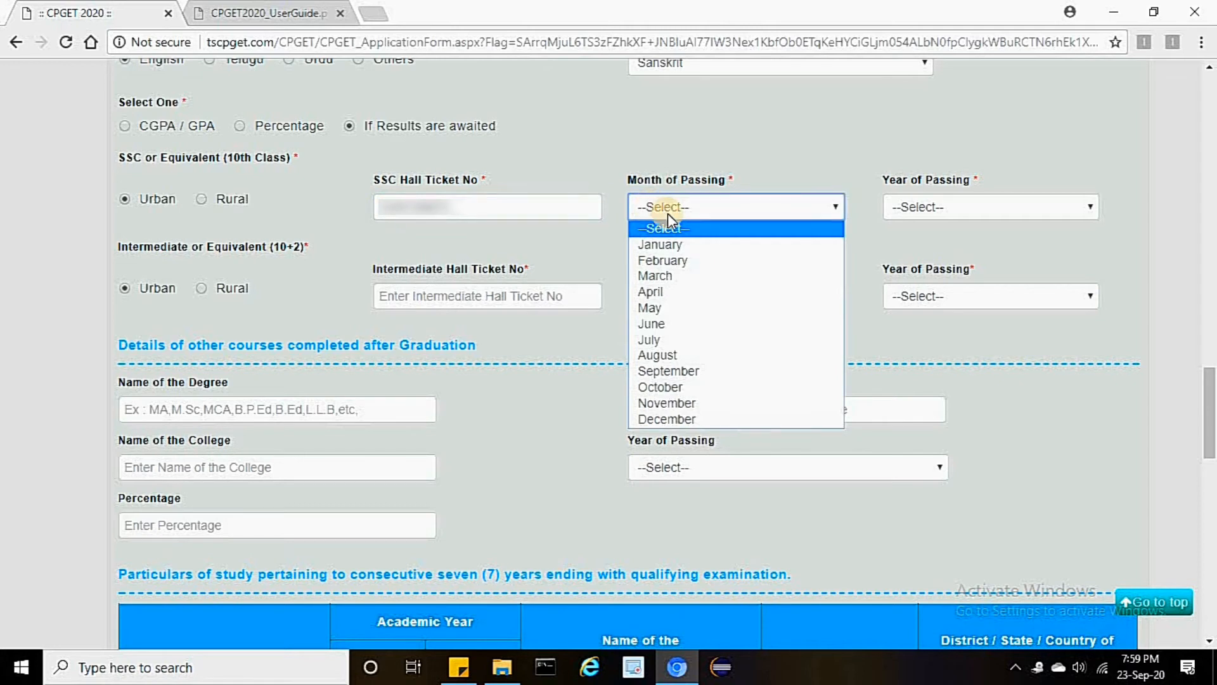
pyautogui.click(663, 308)
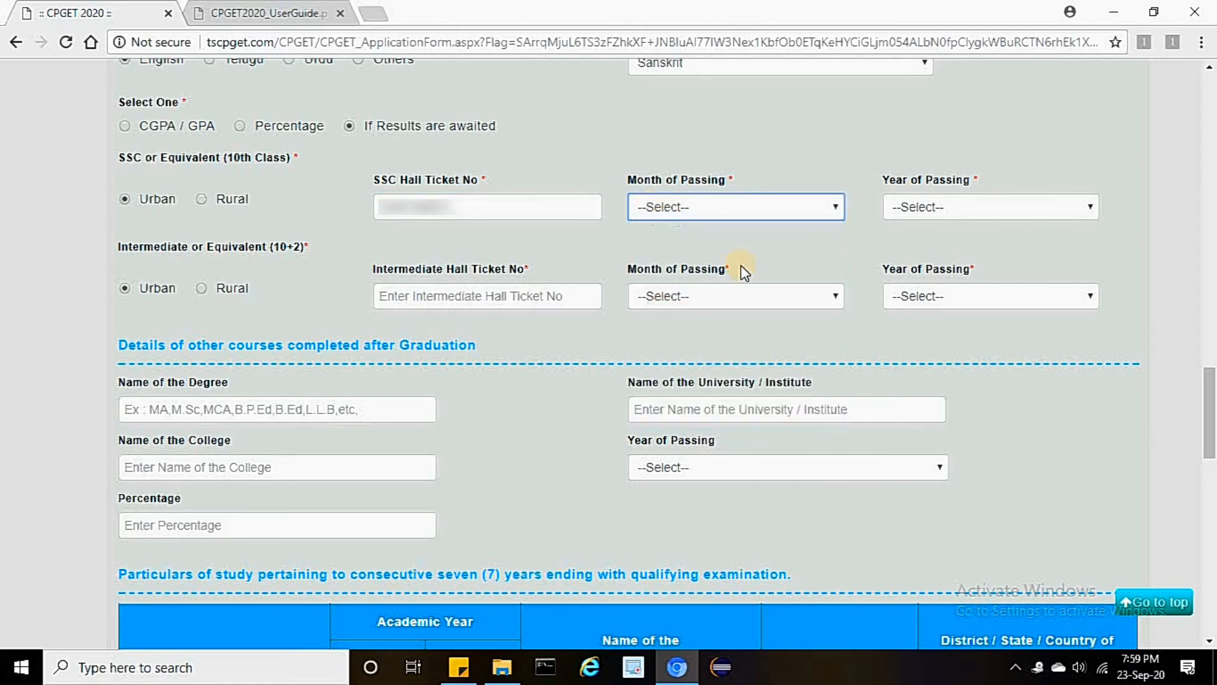
pyautogui.click(956, 206)
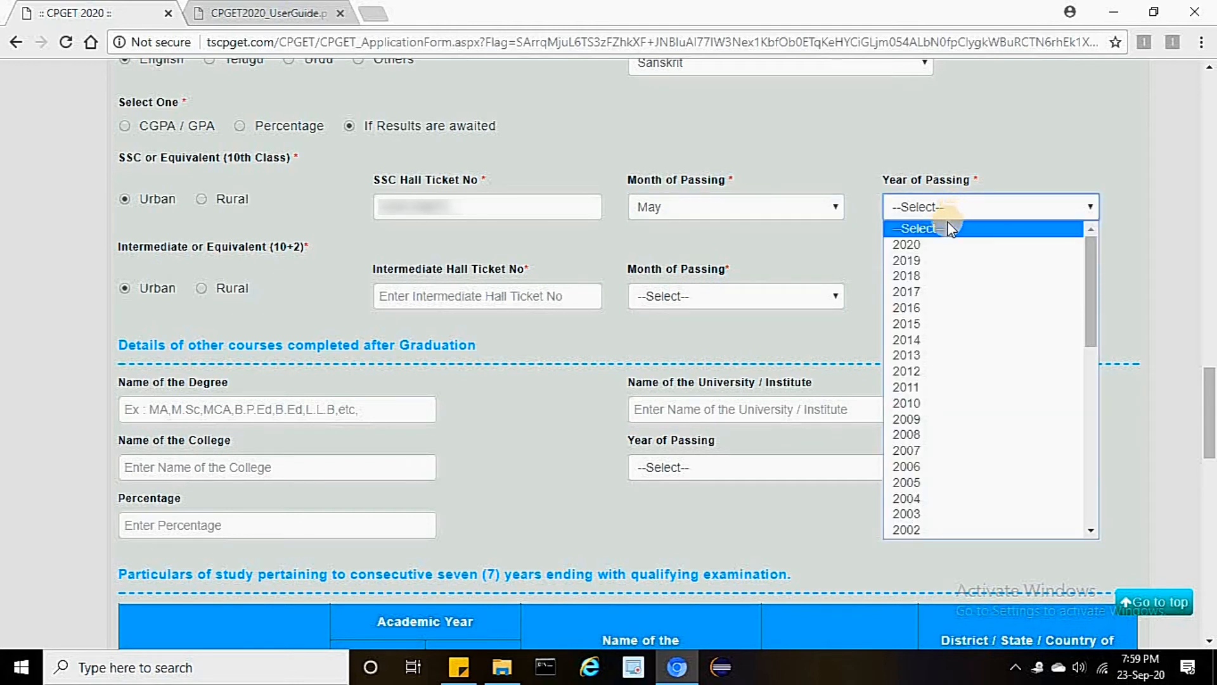
pyautogui.write('2017')
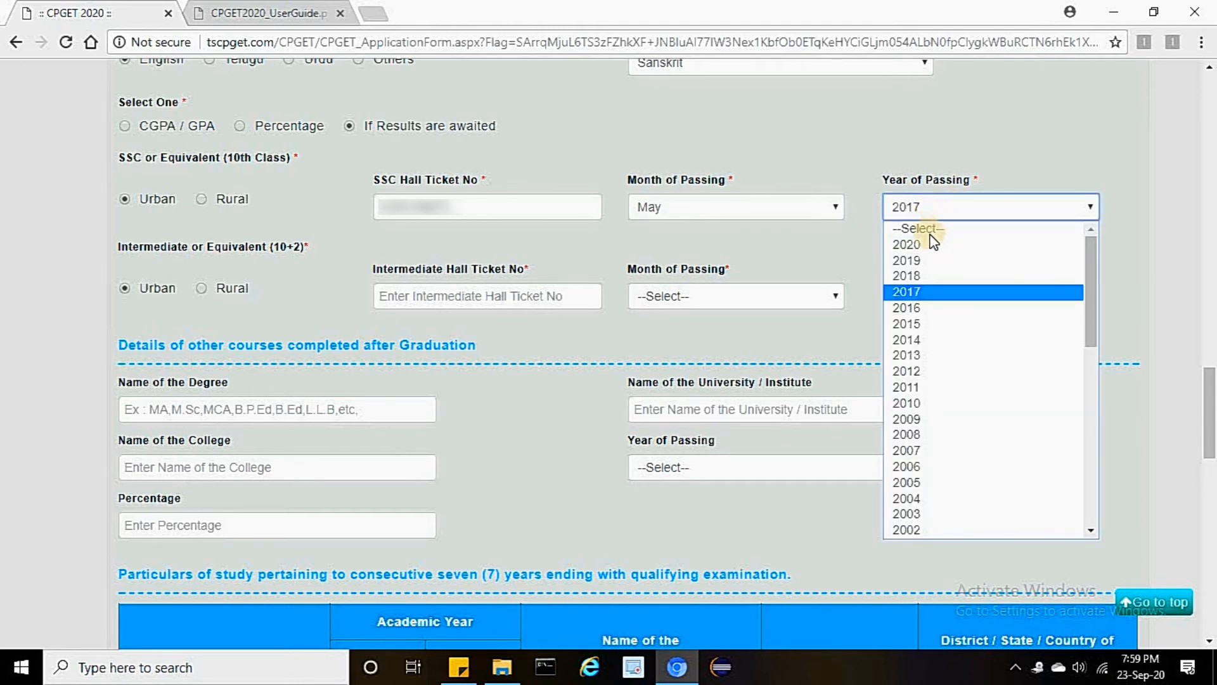
pyautogui.click(927, 325)
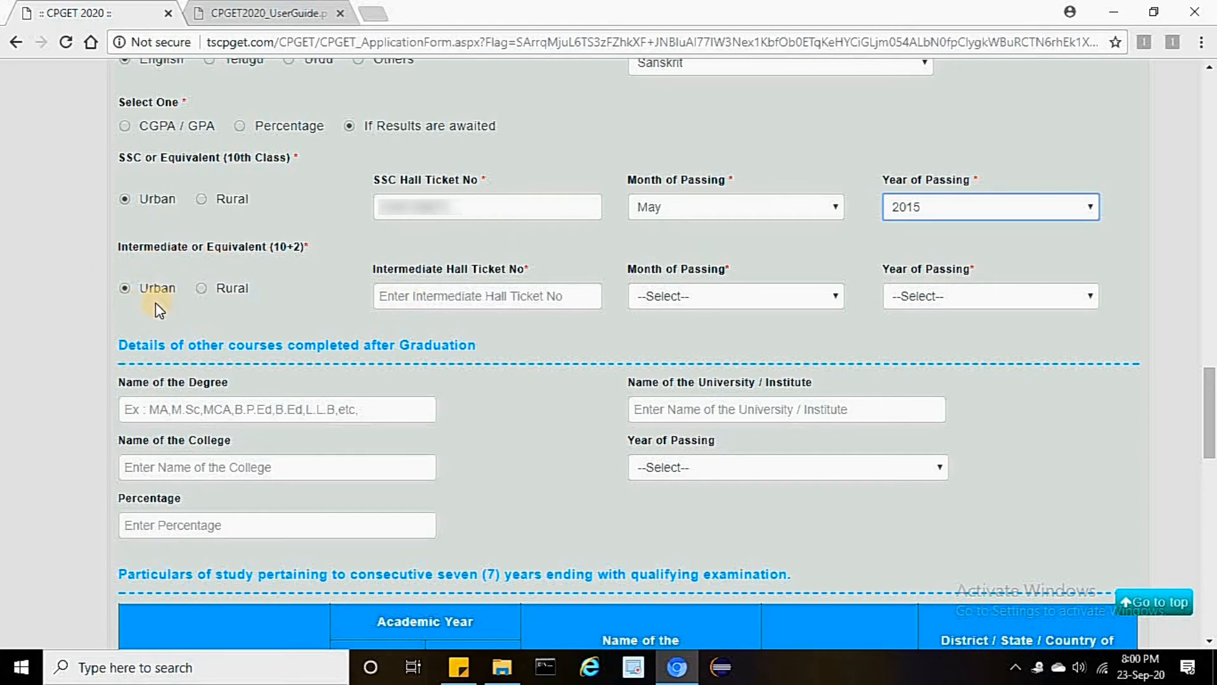
# Fill in the Intermediate (10+2) details with the hall ticket number and April 2017 as the month and year of passing
pyautogui.click(457, 298)
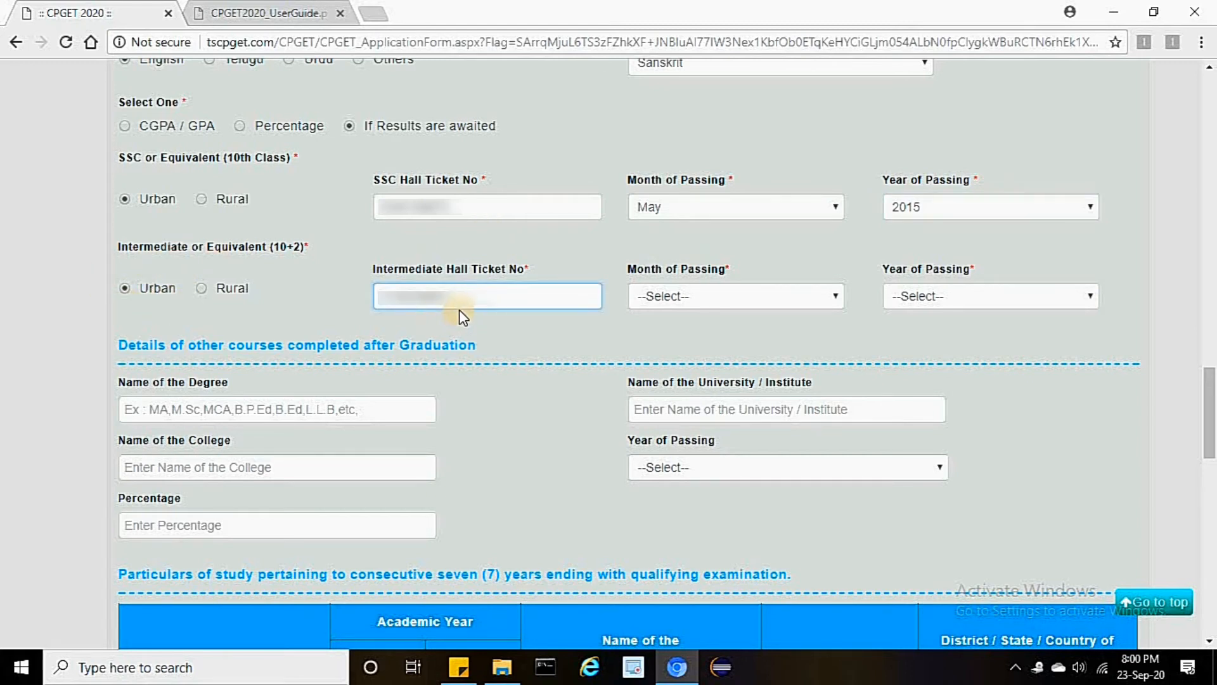
pyautogui.click(671, 298)
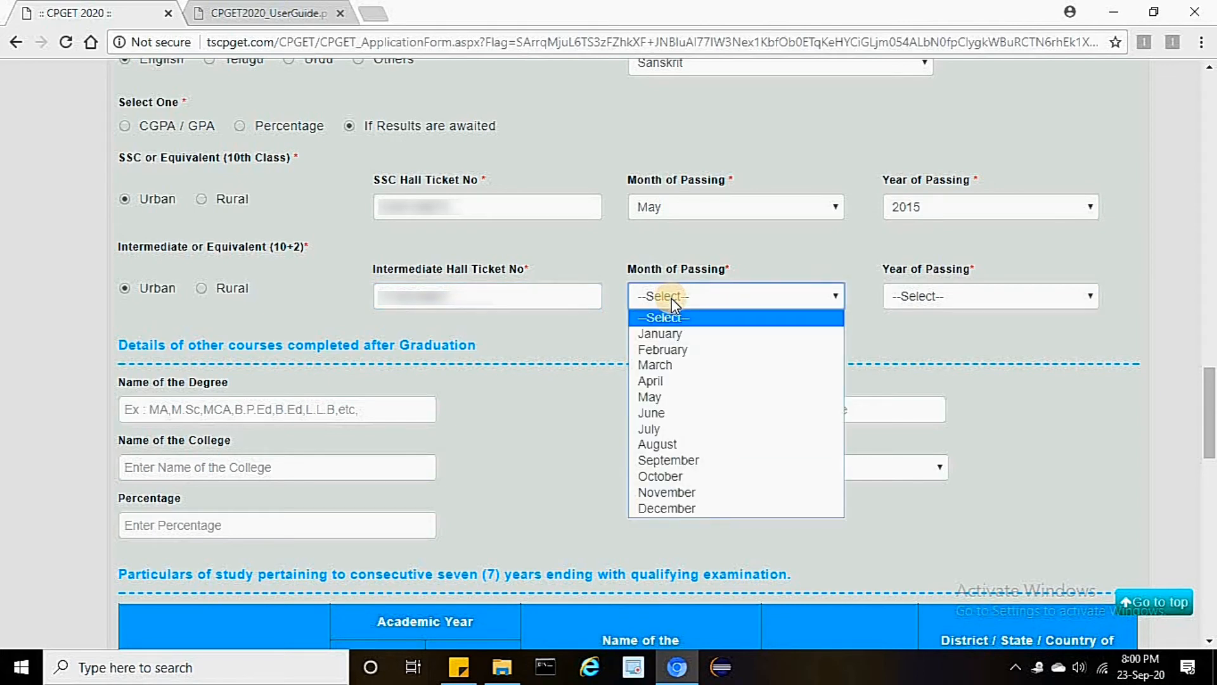
pyautogui.click(651, 380)
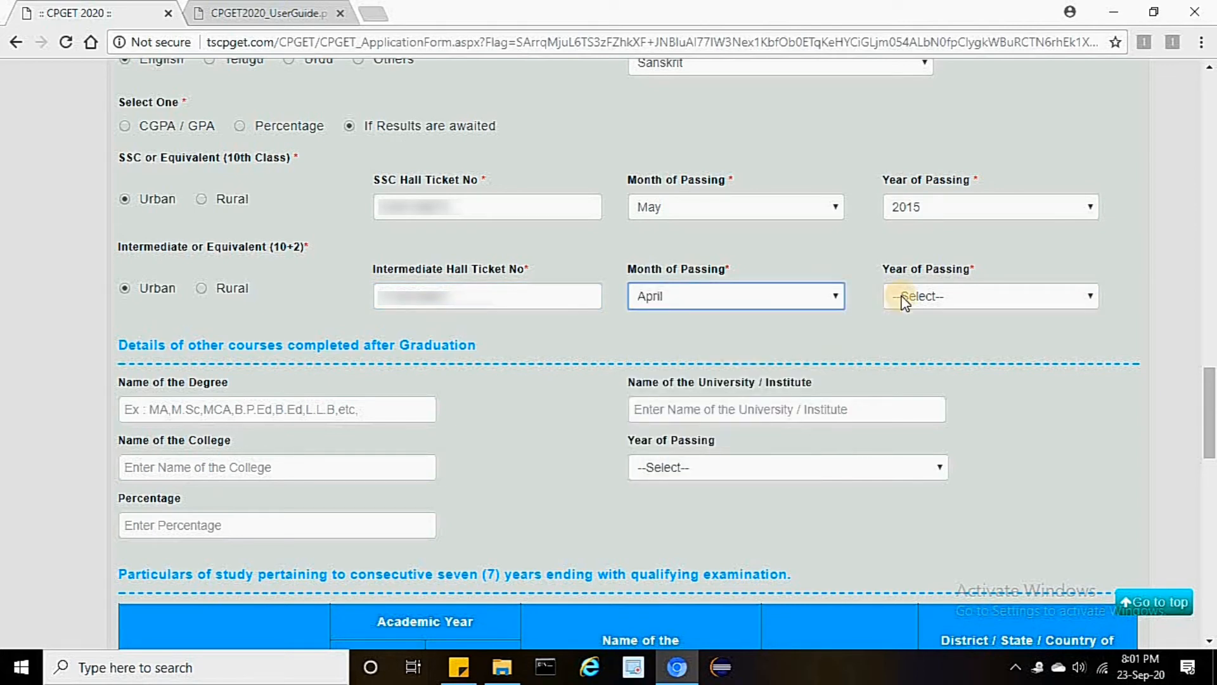
pyautogui.click(904, 307)
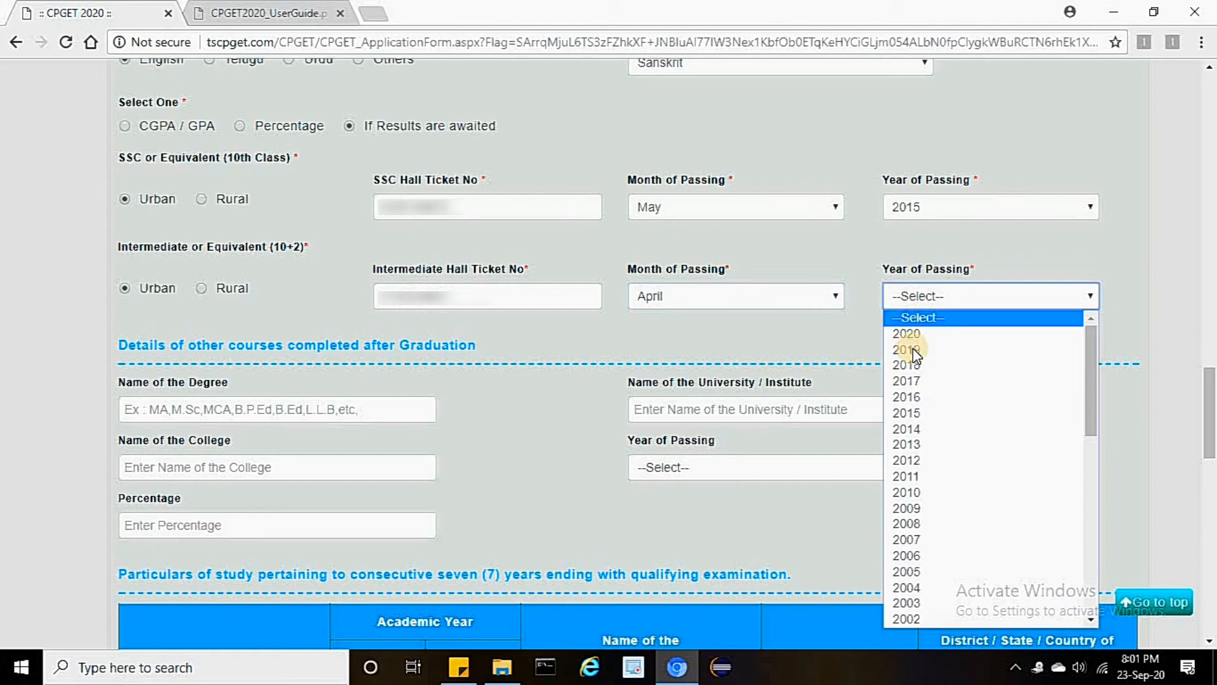
pyautogui.click(909, 382)
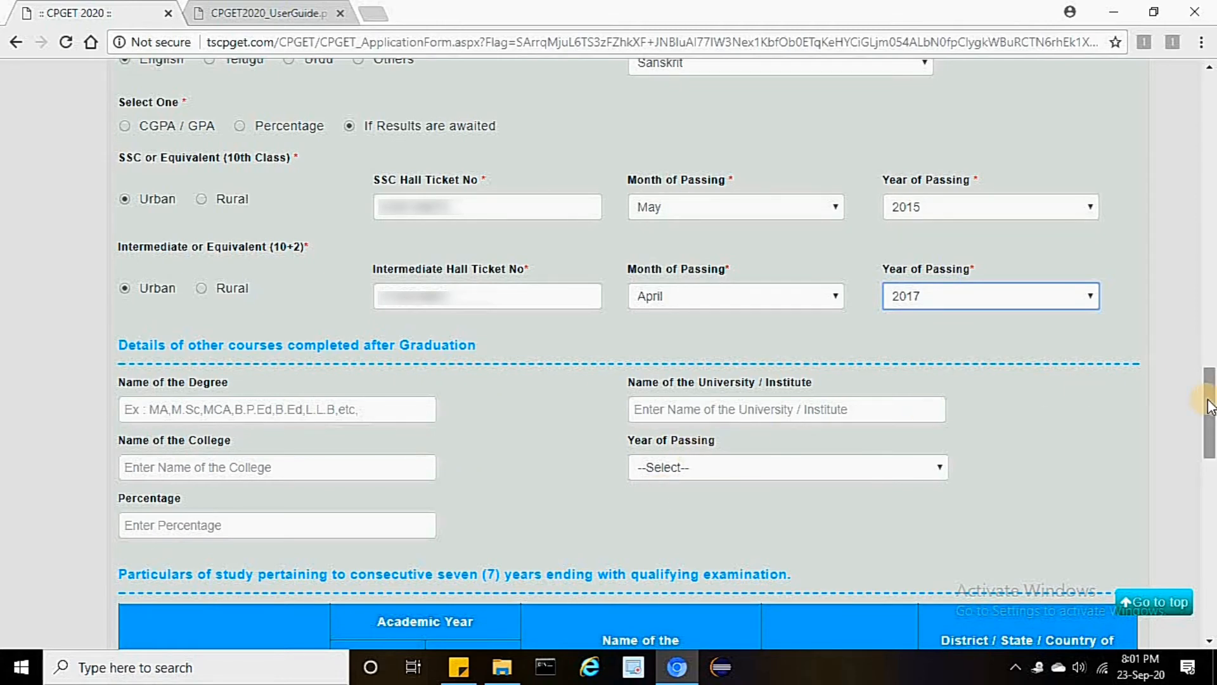
# In the seven-year study particulars, set the 9th Class academic year from 2013 to 2014
pyautogui.moveTo(1211, 406); pyautogui.dragTo(1211, 472)
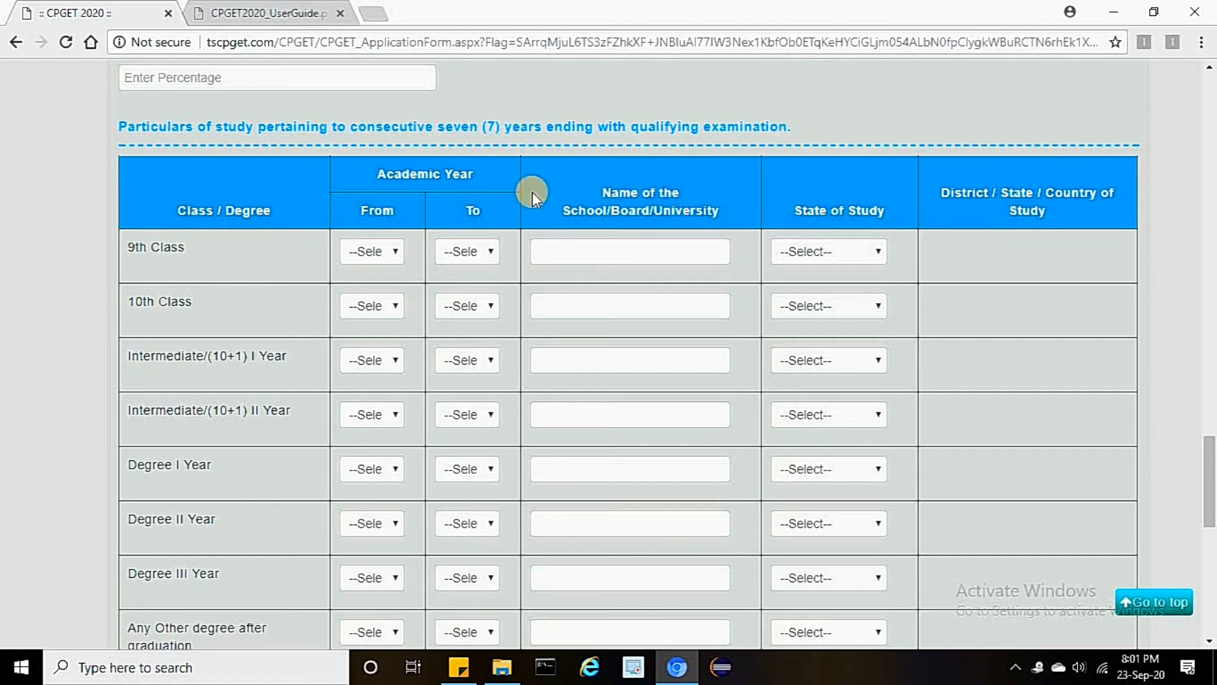
pyautogui.click(397, 251)
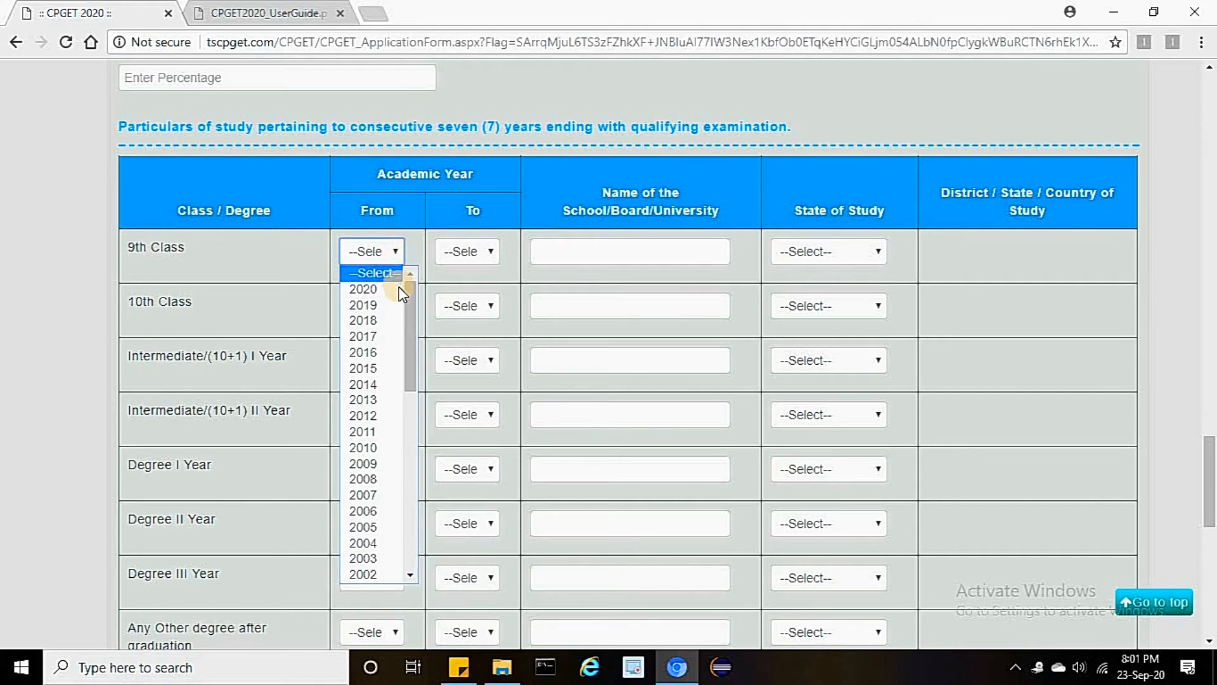
pyautogui.click(390, 398)
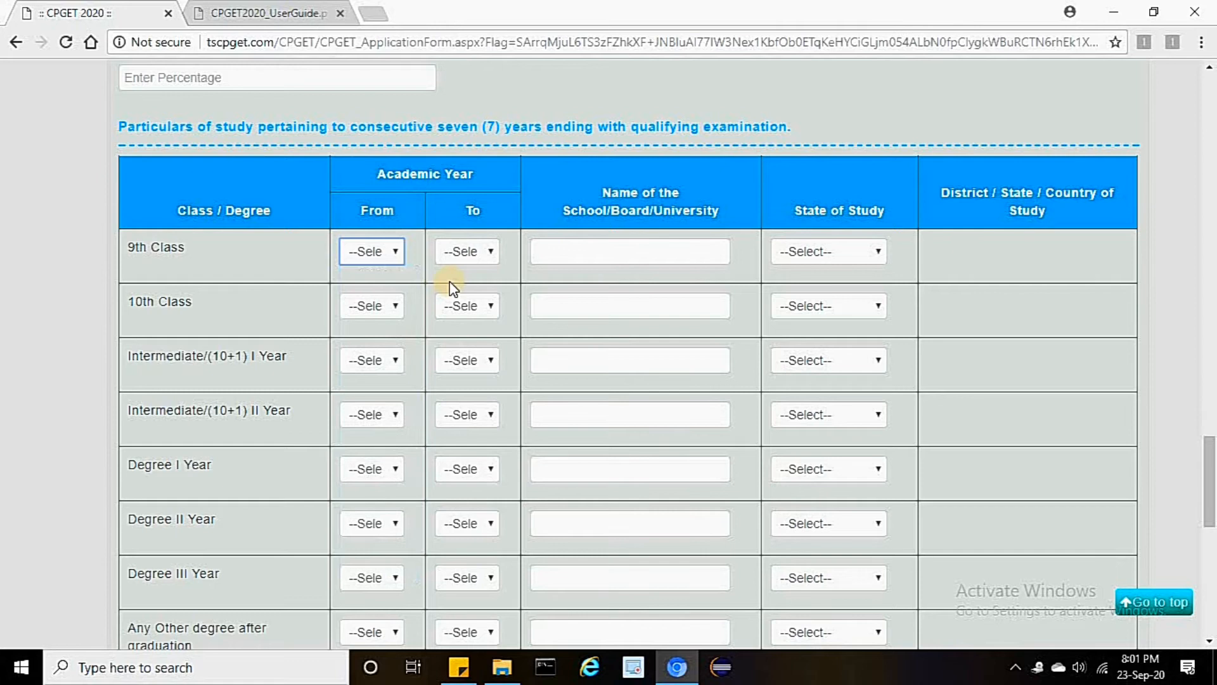
pyautogui.click(469, 253)
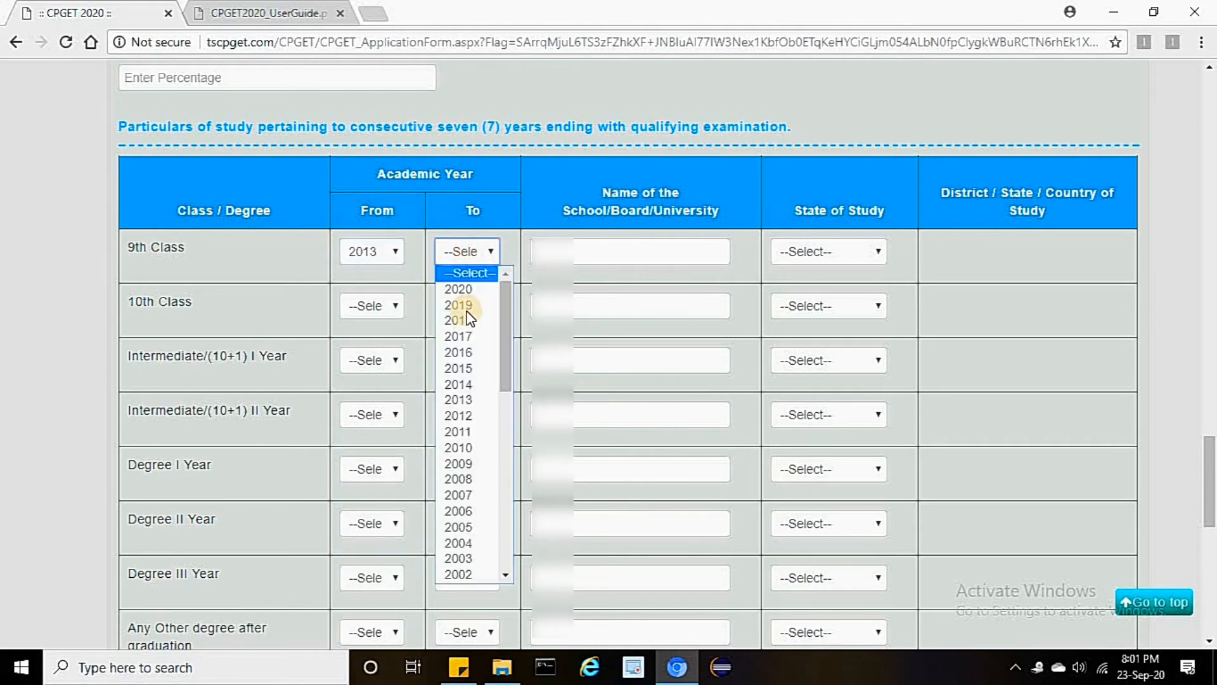
pyautogui.click(465, 386)
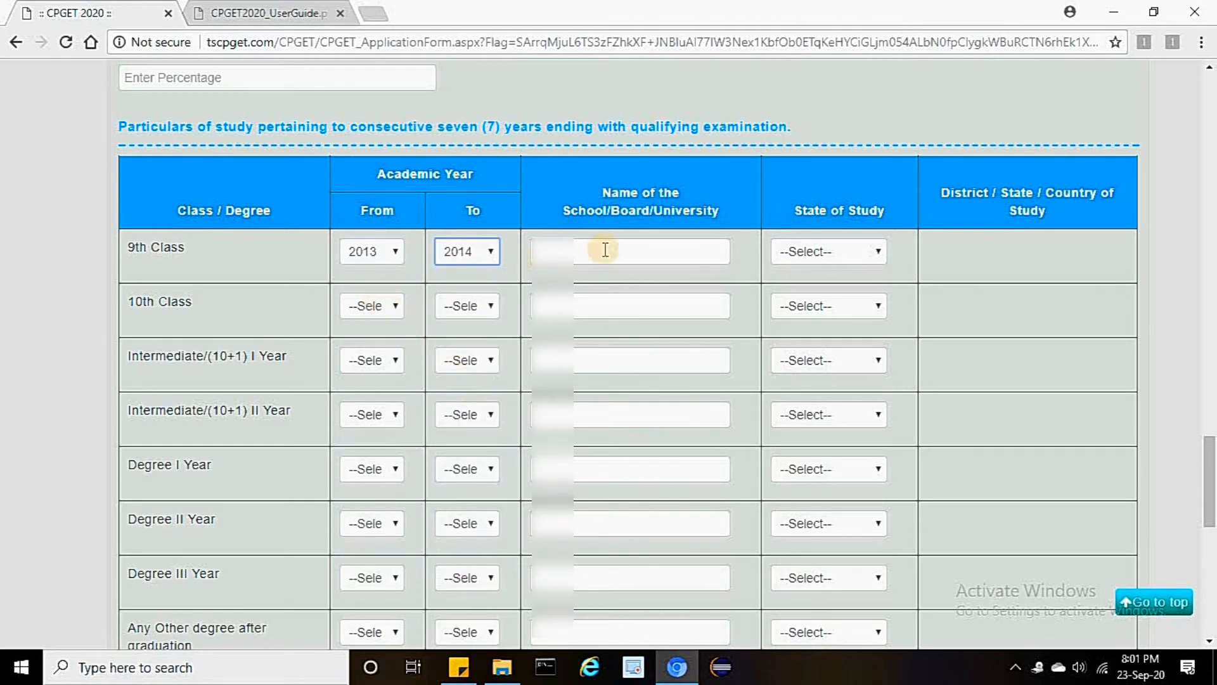
# Enter the high school's name for 9th Class and set its place of study to TELANGANA, MANCHERIAL district
pyautogui.click(587, 263)
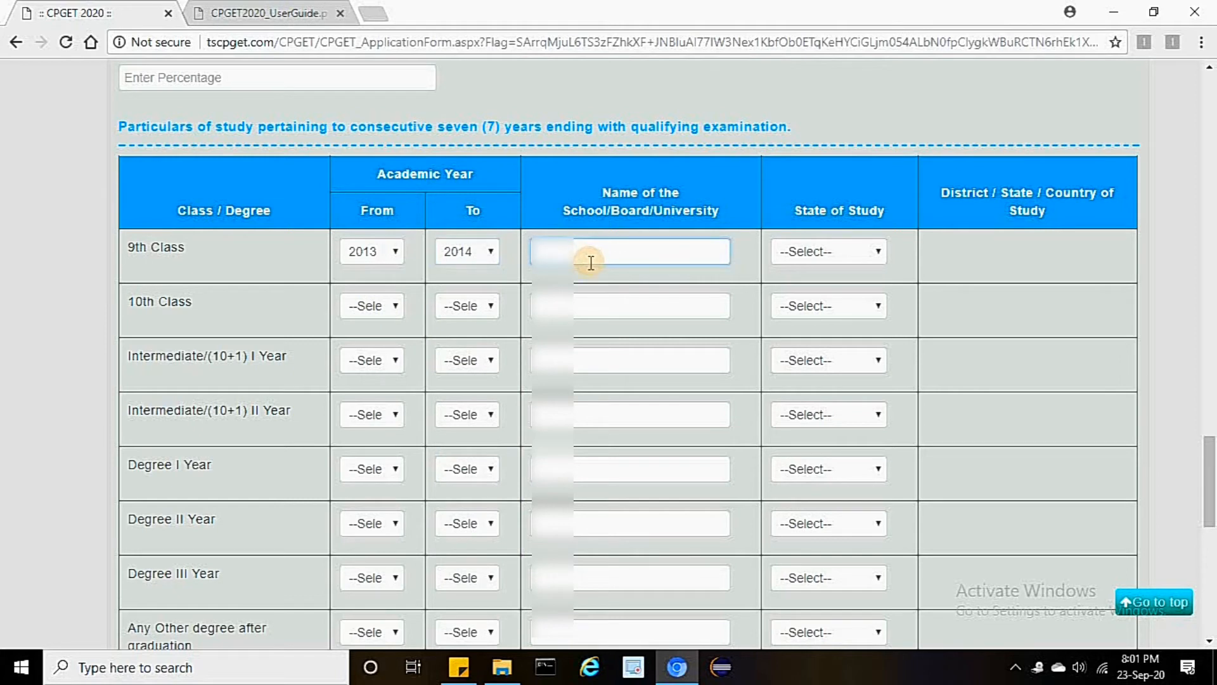
pyautogui.write('HIGH SCHOOL')
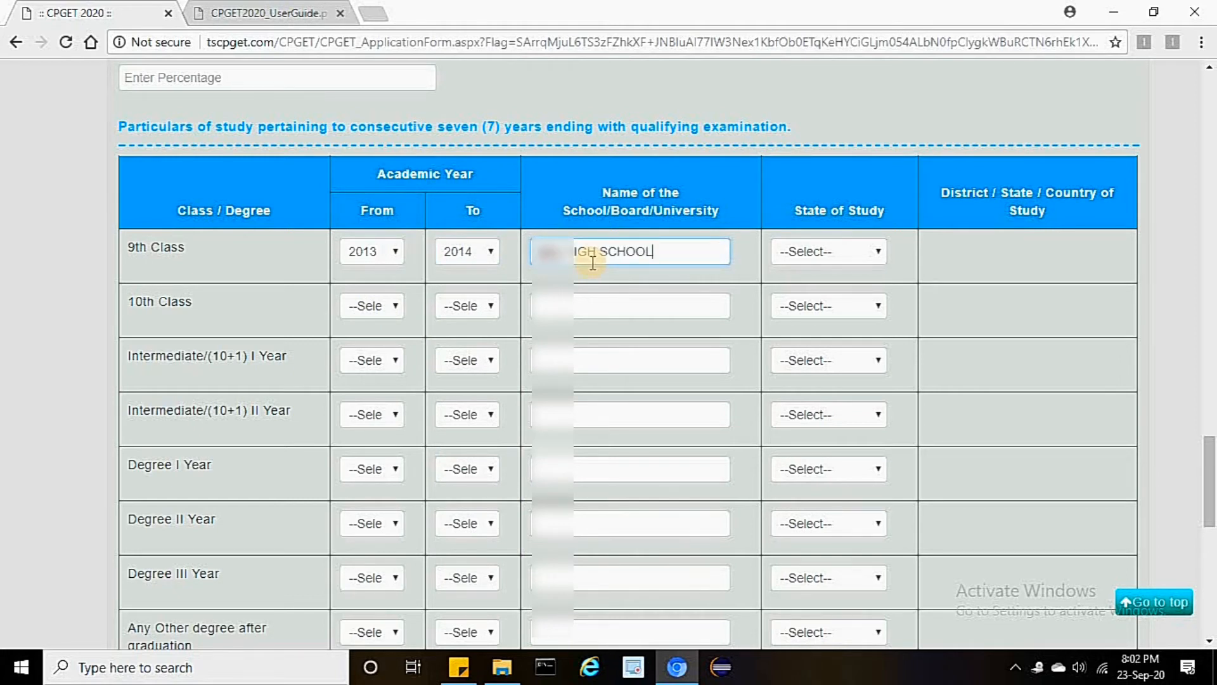
pyautogui.click(809, 257)
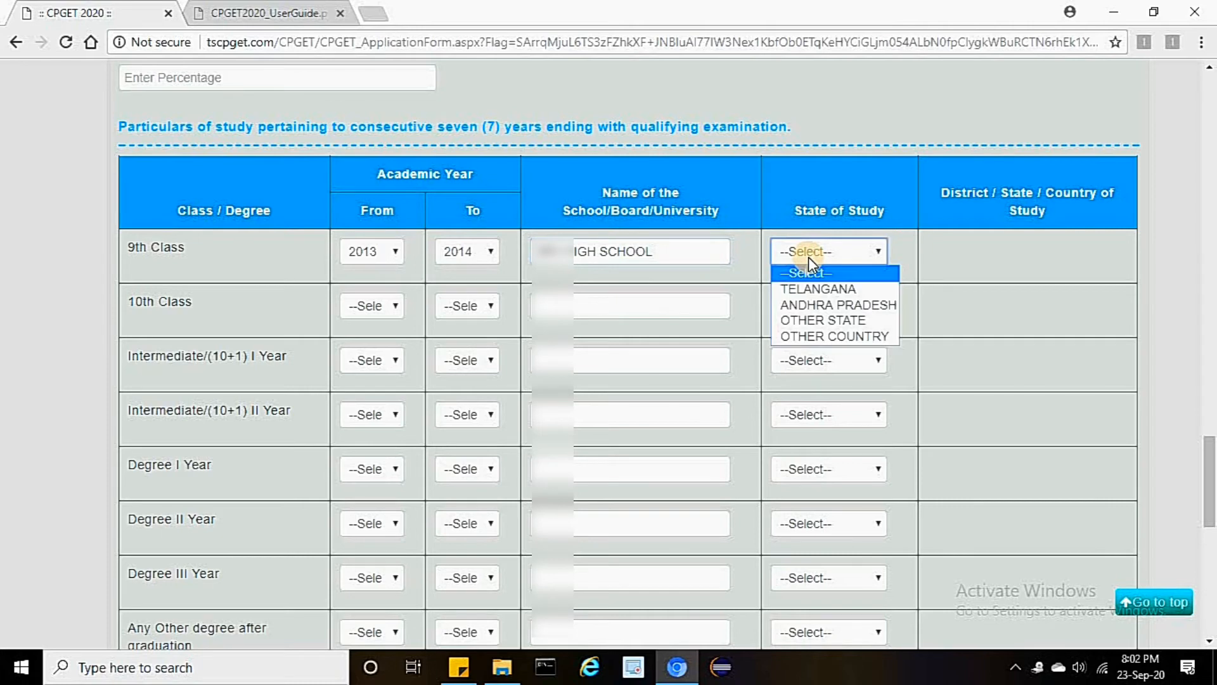
pyautogui.click(831, 289)
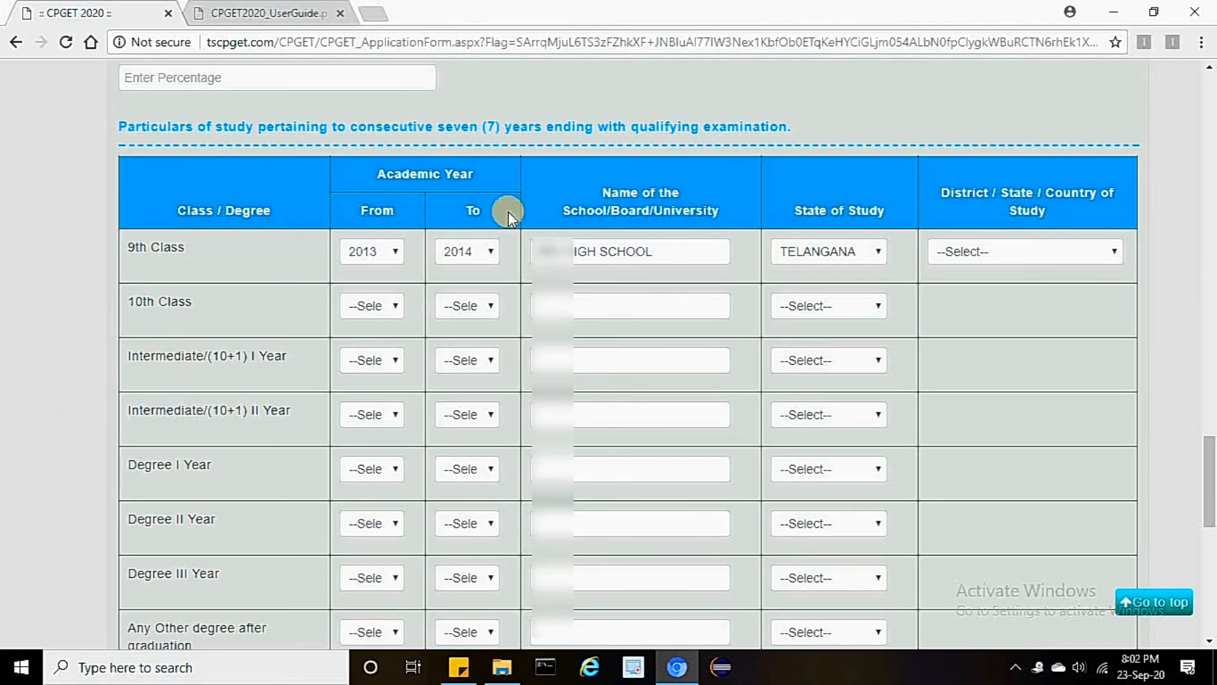
pyautogui.click(991, 252)
pyautogui.scroll(-5, 1007, 271)
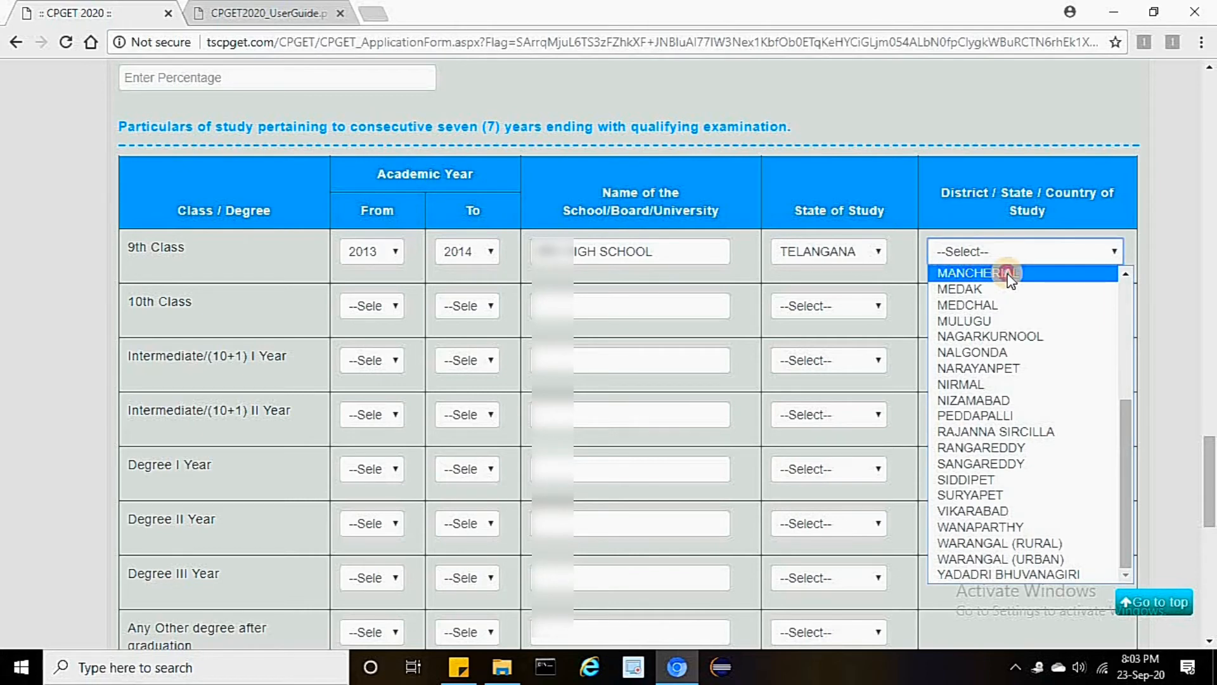
pyautogui.click(1008, 274)
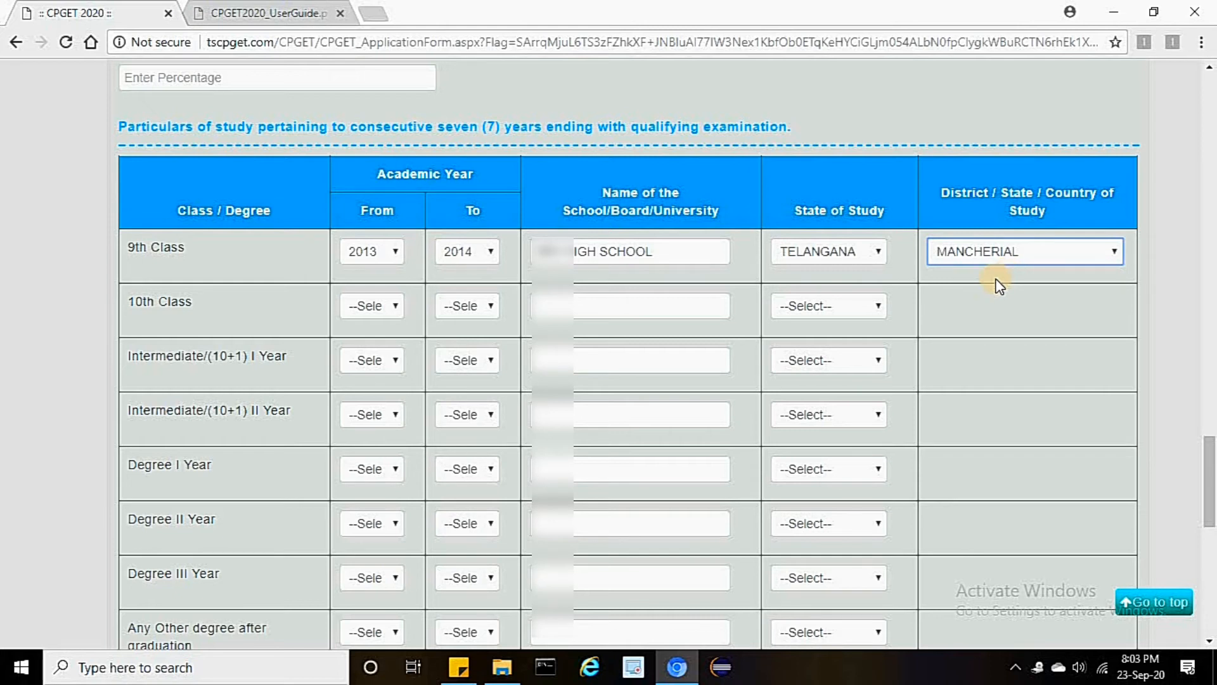
# Set the 10th Class academic year from 2014 to 2015 in the study particulars
pyautogui.click(362, 312)
pyautogui.click(375, 432)
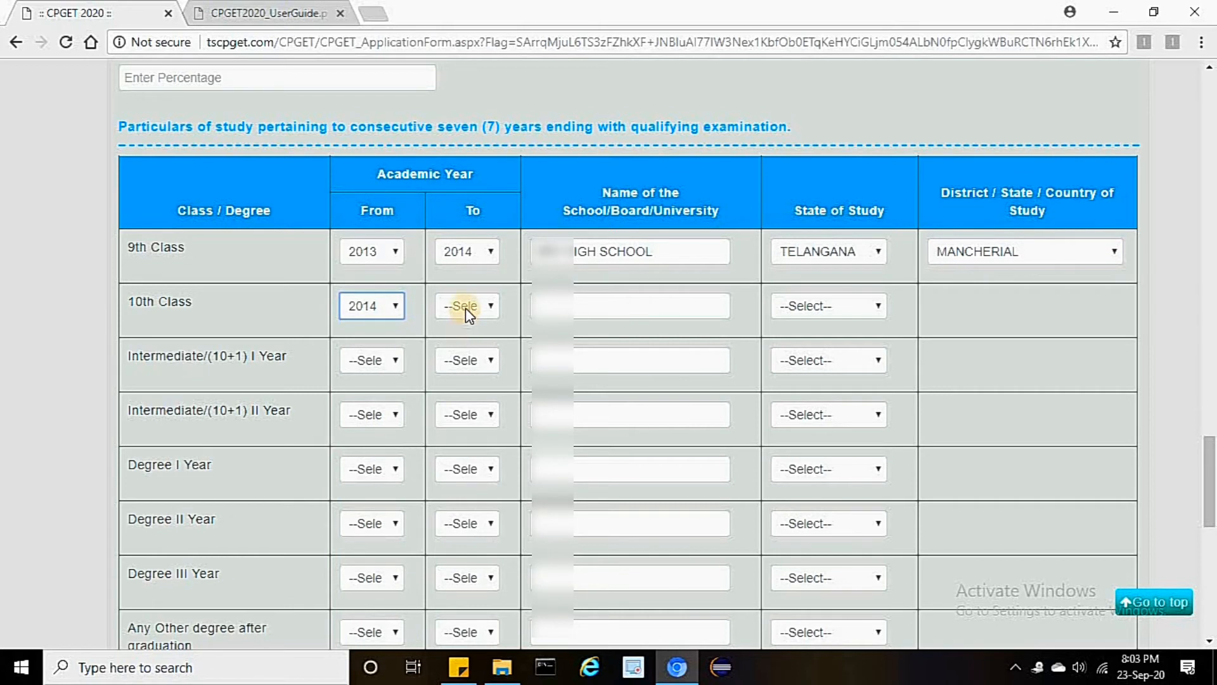
pyautogui.click(465, 306)
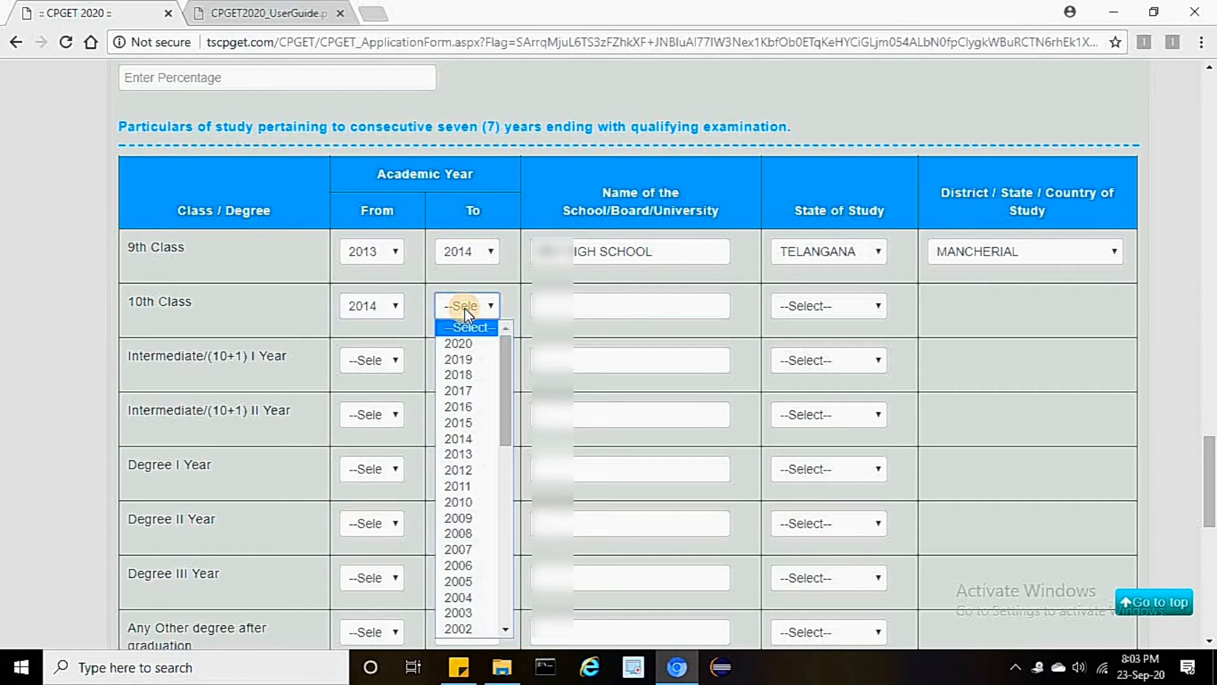
pyautogui.click(469, 423)
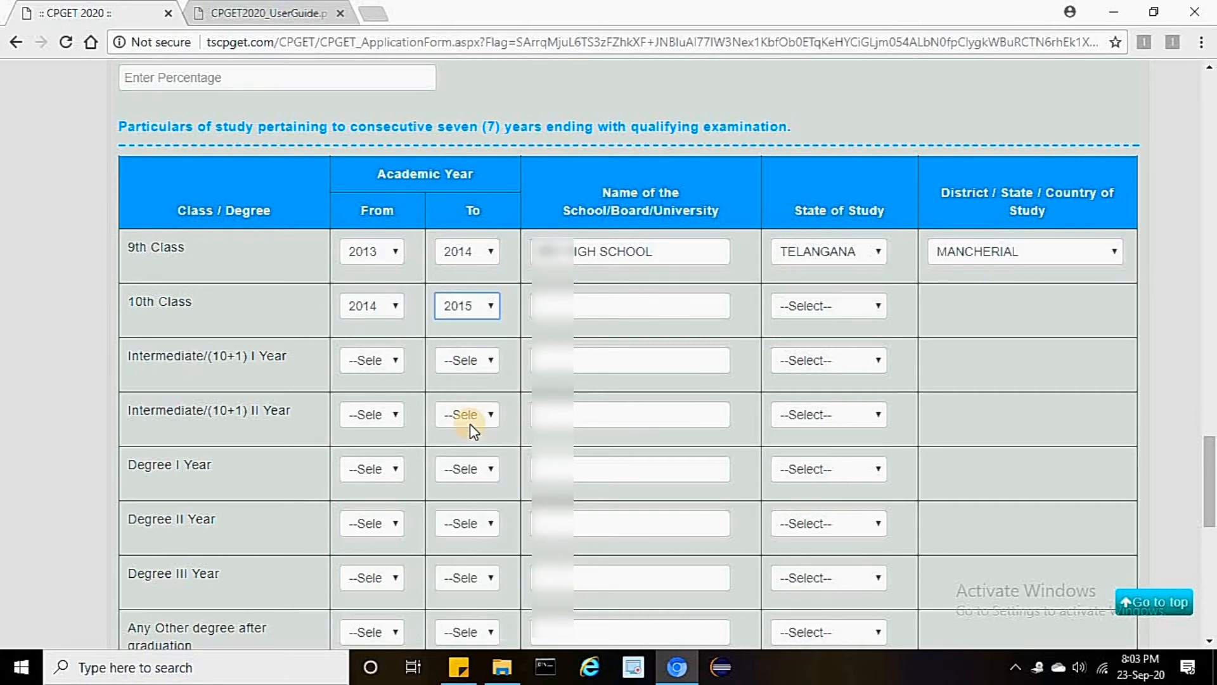
# Enter the high school's name for 10th Class and set its place of study to TELANGANA, MANCHERIAL district
pyautogui.click(589, 308)
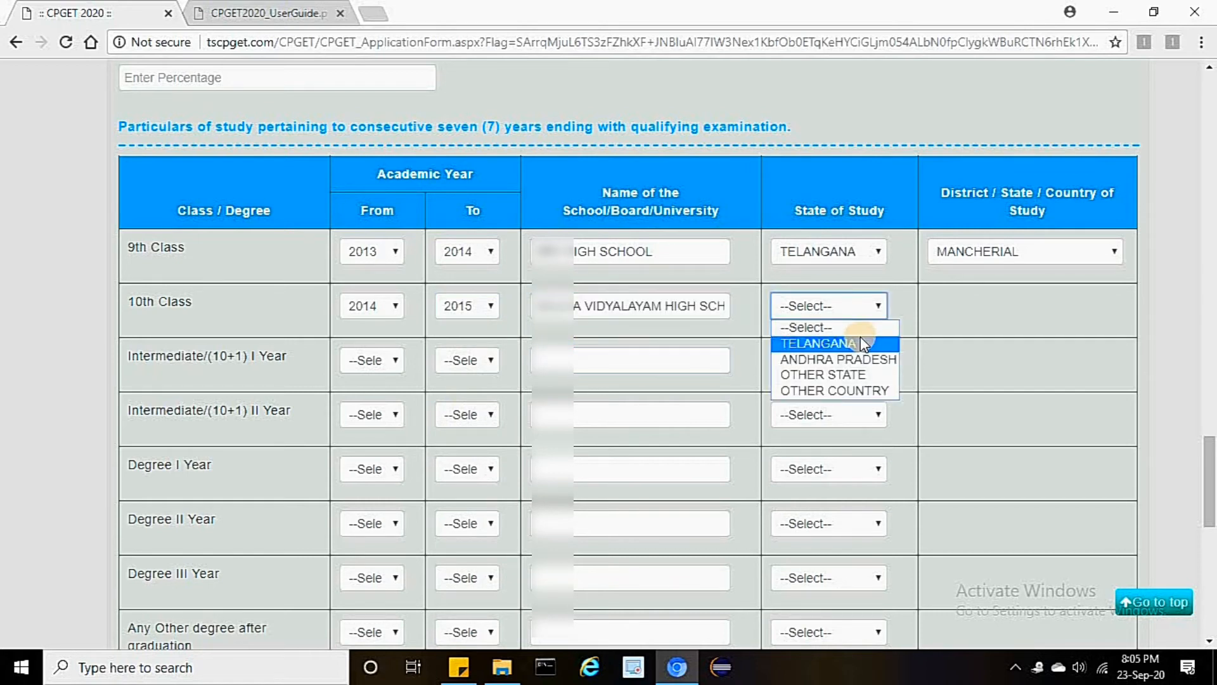
pyautogui.click(841, 343)
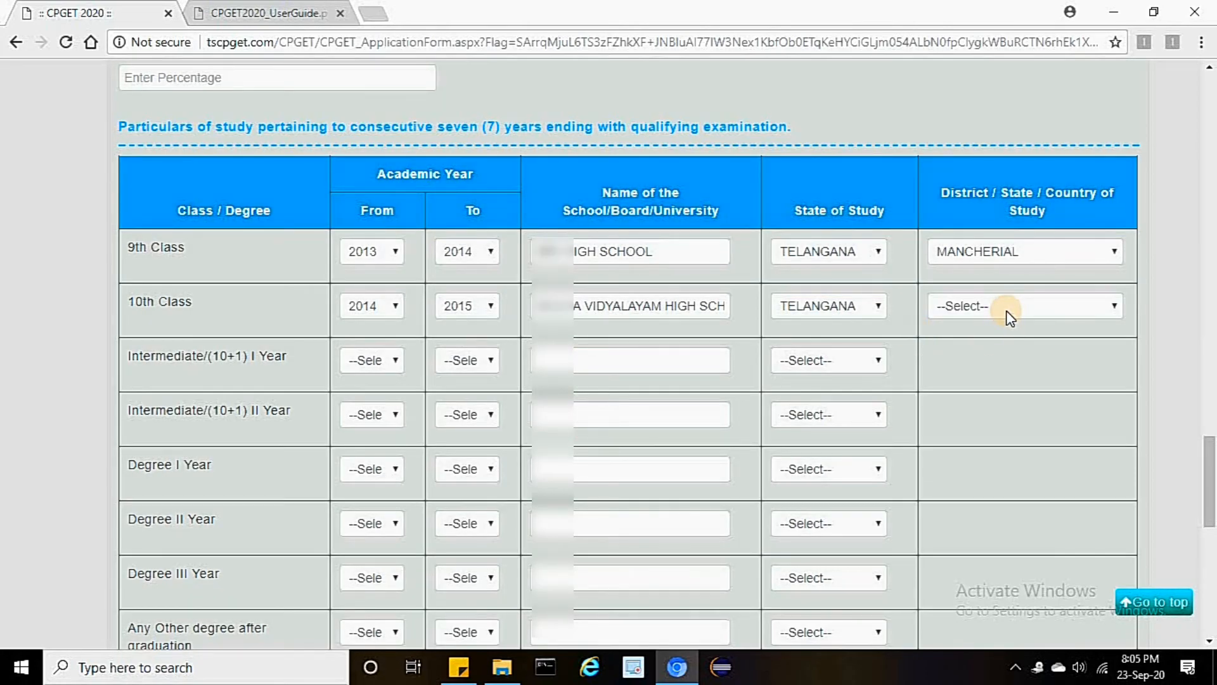
pyautogui.click(1009, 310)
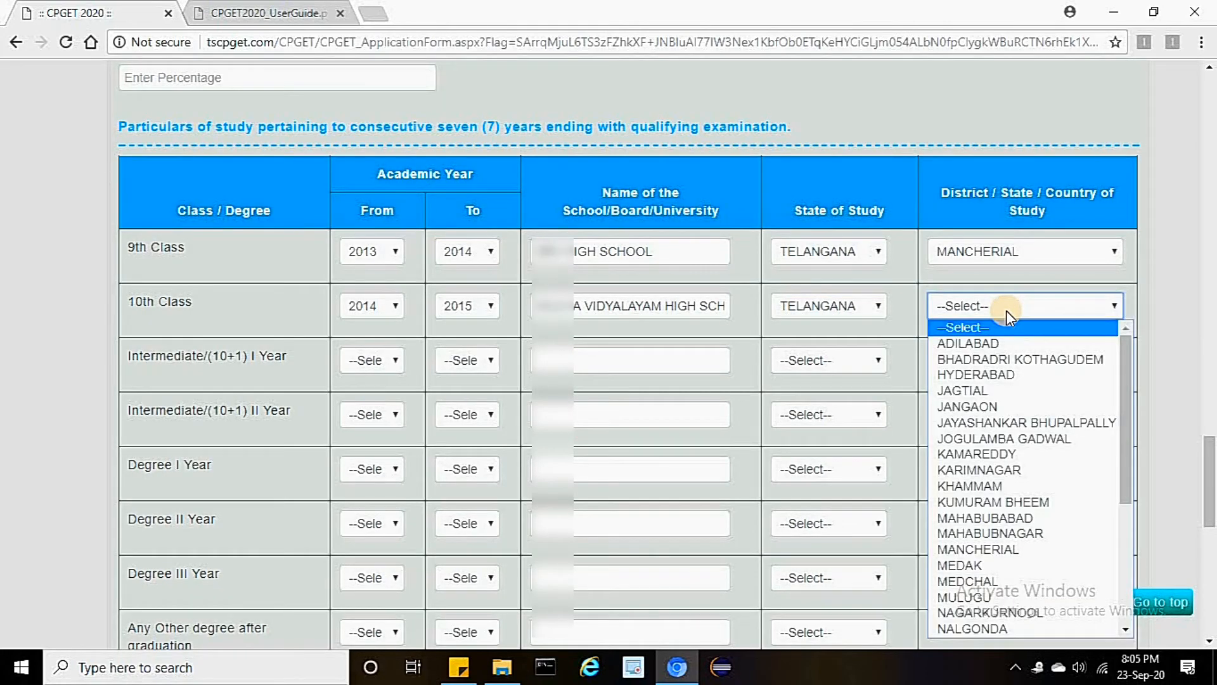
pyautogui.click(1005, 550)
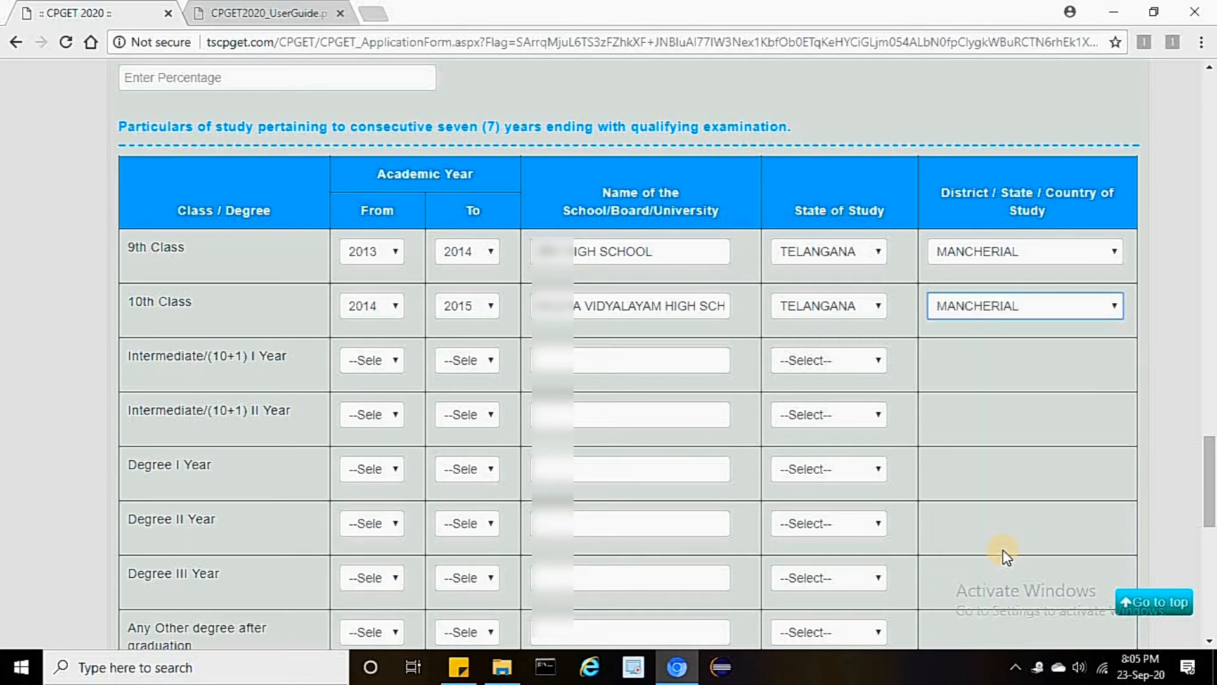
# Set the Intermediate/(10+1) I Year academic year from 2015 to 2016
pyautogui.click(390, 362)
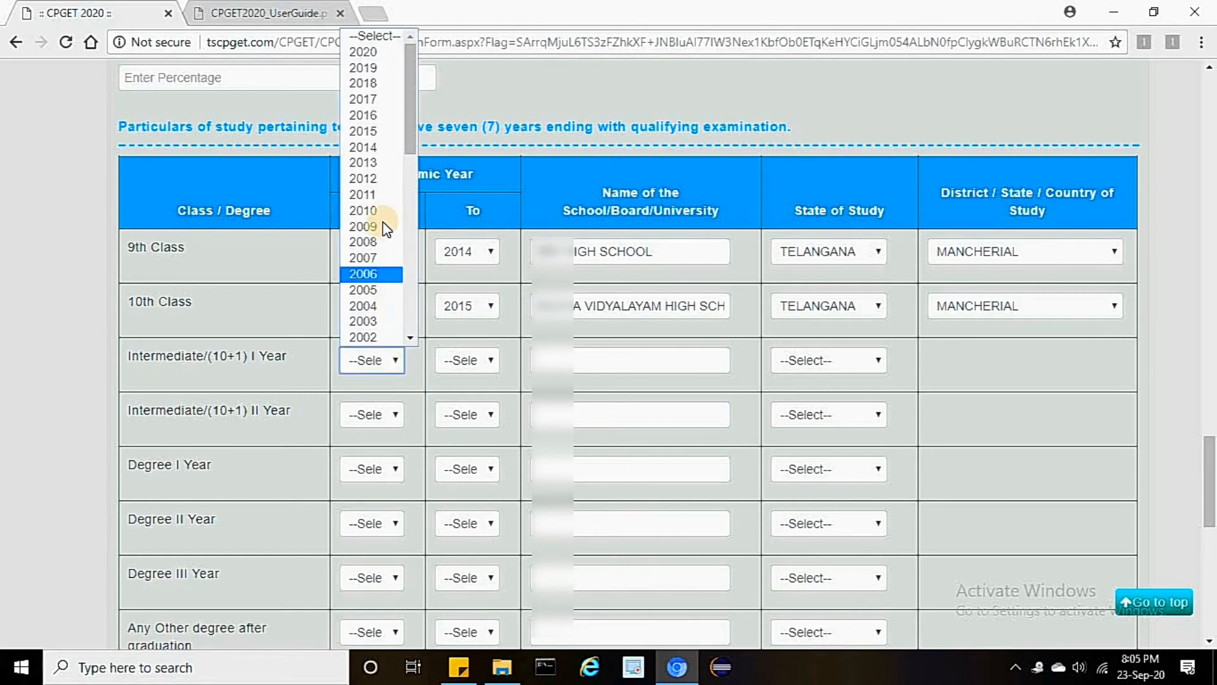
pyautogui.click(364, 131)
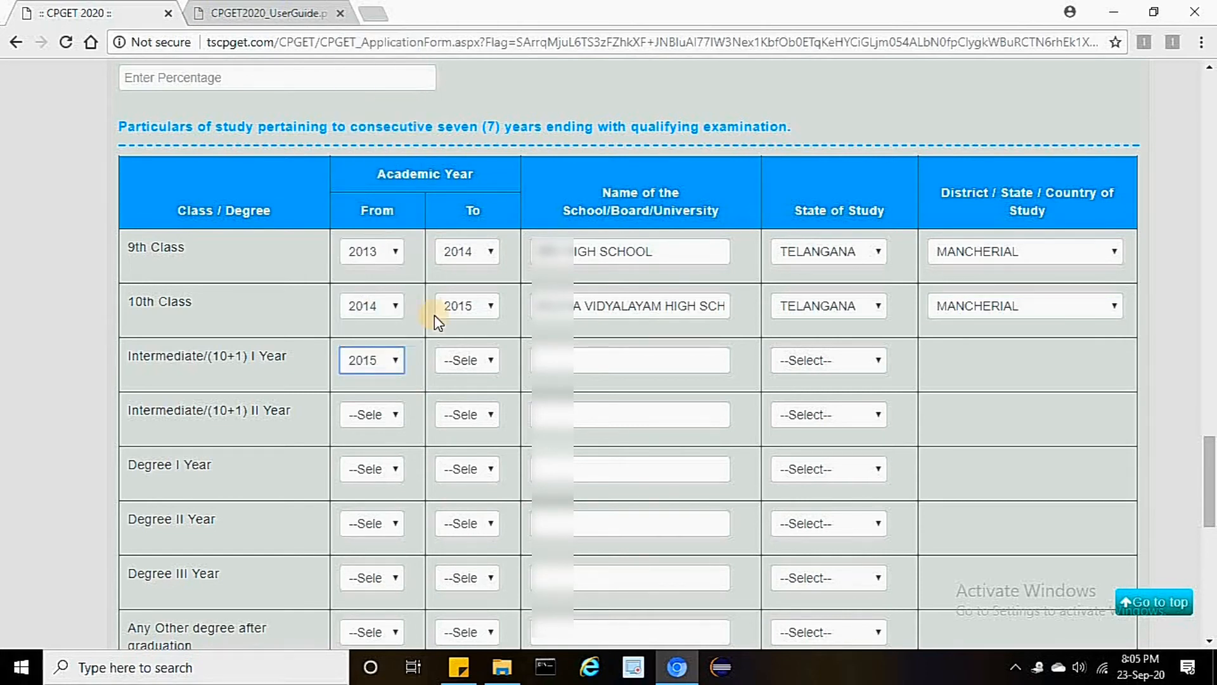
pyautogui.click(474, 361)
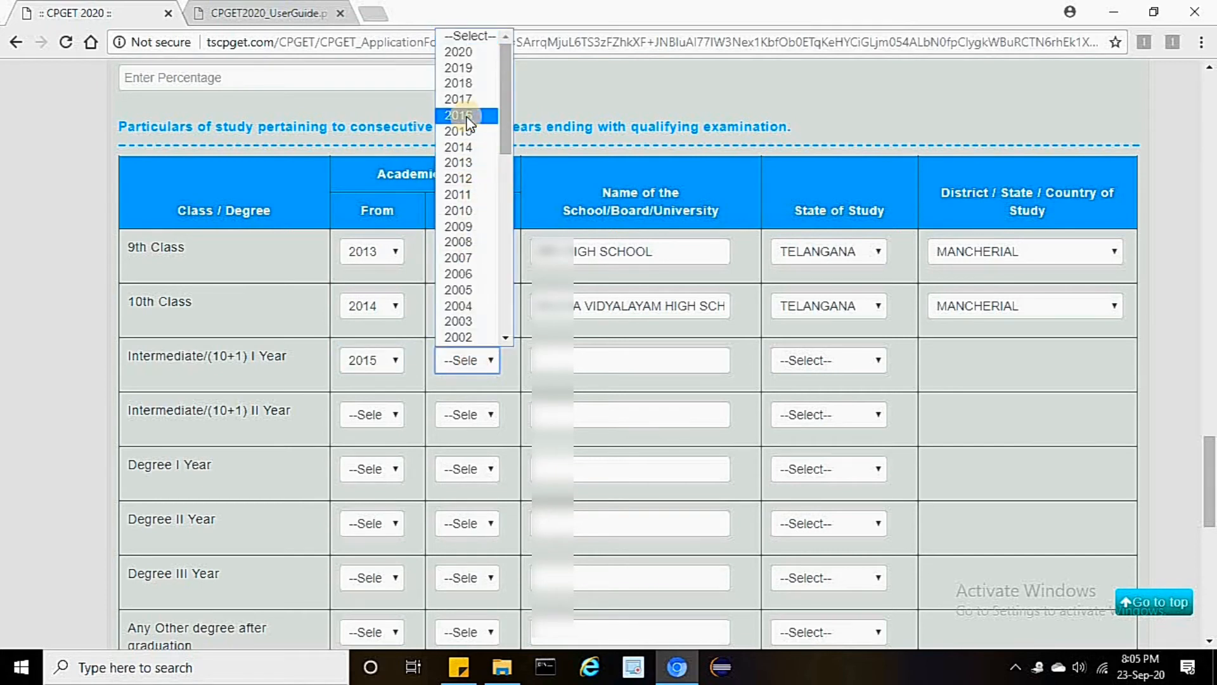
pyautogui.click(467, 116)
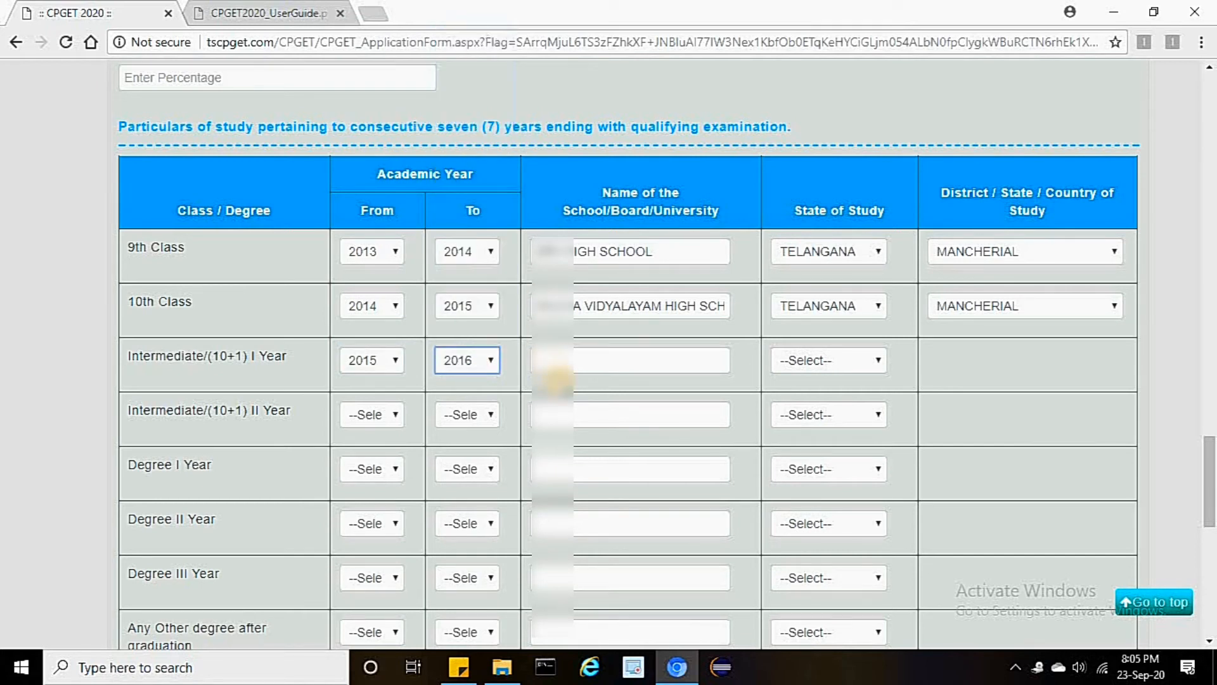
# Enter the junior college's name for Intermediate I Year and set its place of study to TELANGANA, MANCHERIAL district
pyautogui.click(598, 362)
pyautogui.write('JUNIOR COLLEGE')
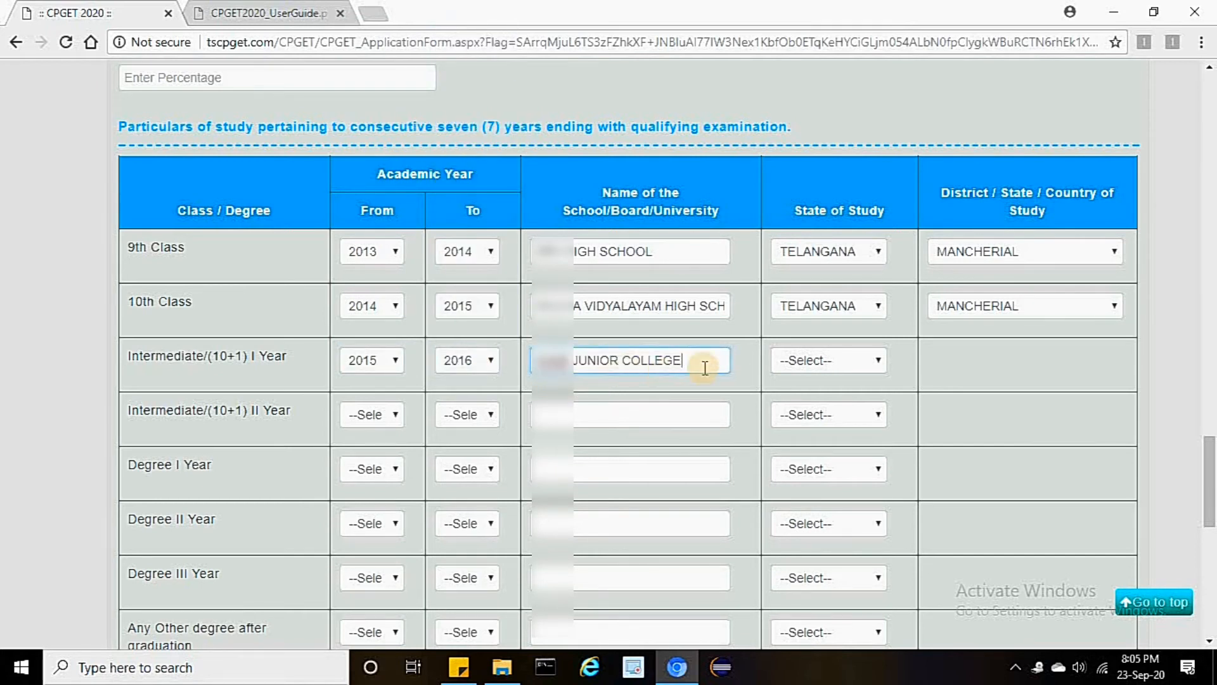
pyautogui.click(796, 367)
pyautogui.click(805, 396)
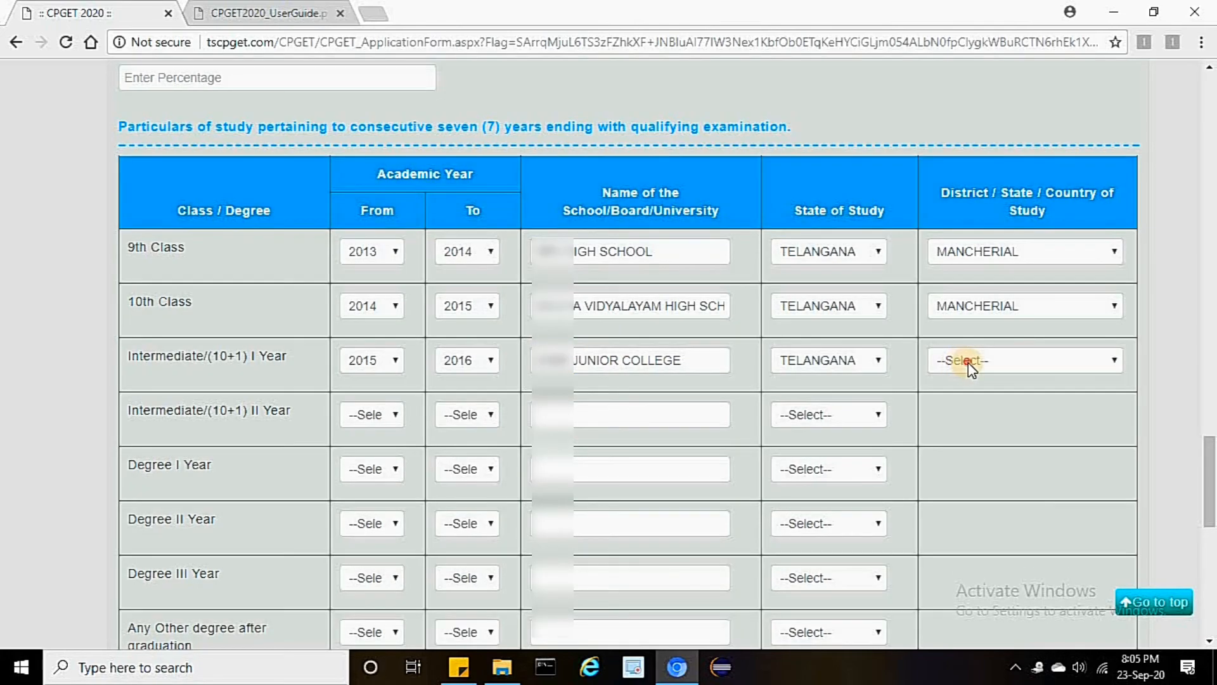
pyautogui.click(968, 363)
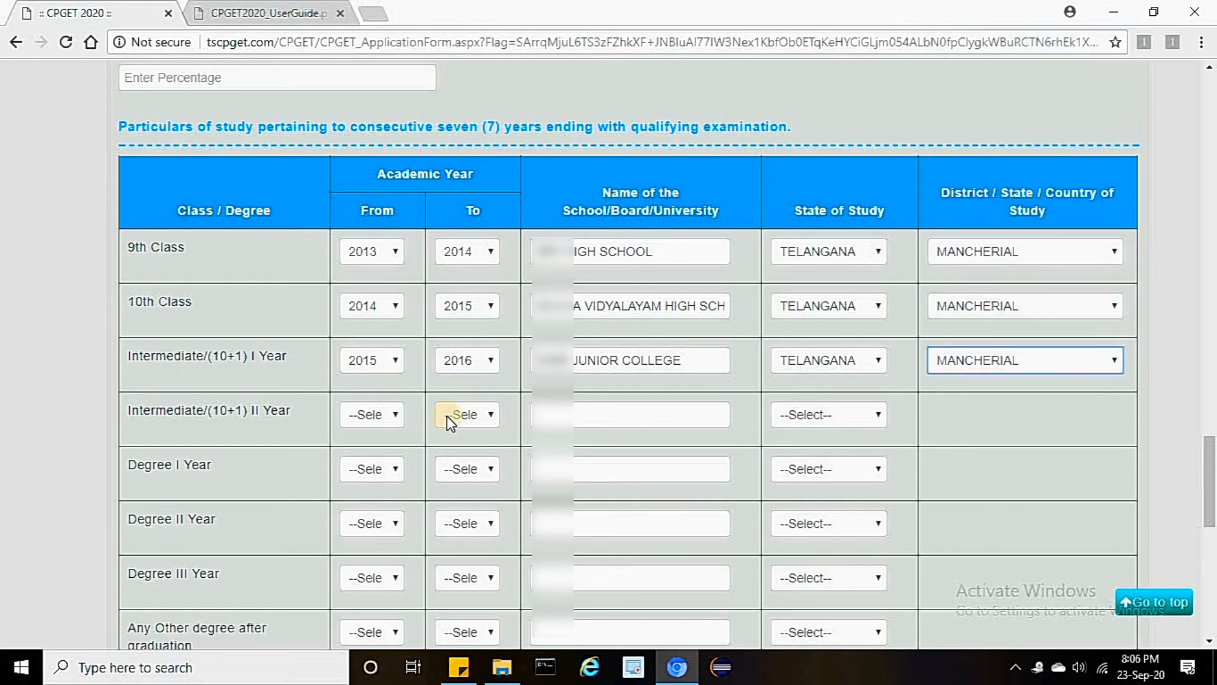
# Set the Intermediate/(10+1) II Year academic year from 2016 to 2017
pyautogui.click(381, 416)
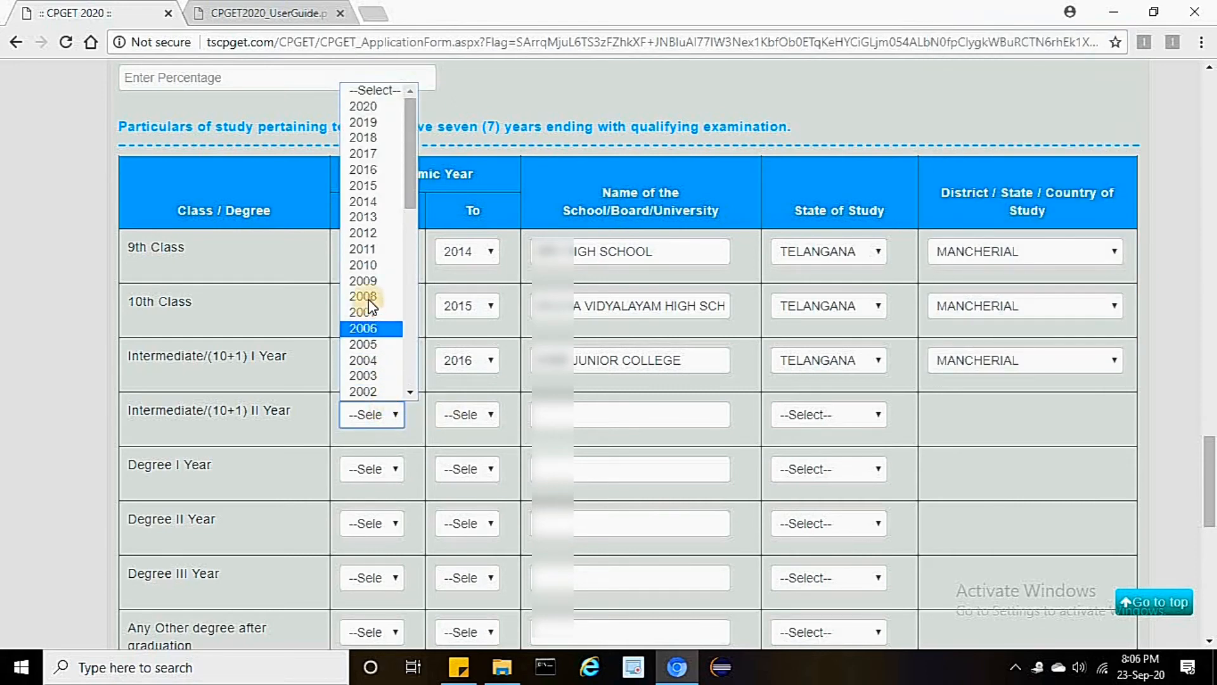
pyautogui.click(366, 171)
pyautogui.click(463, 416)
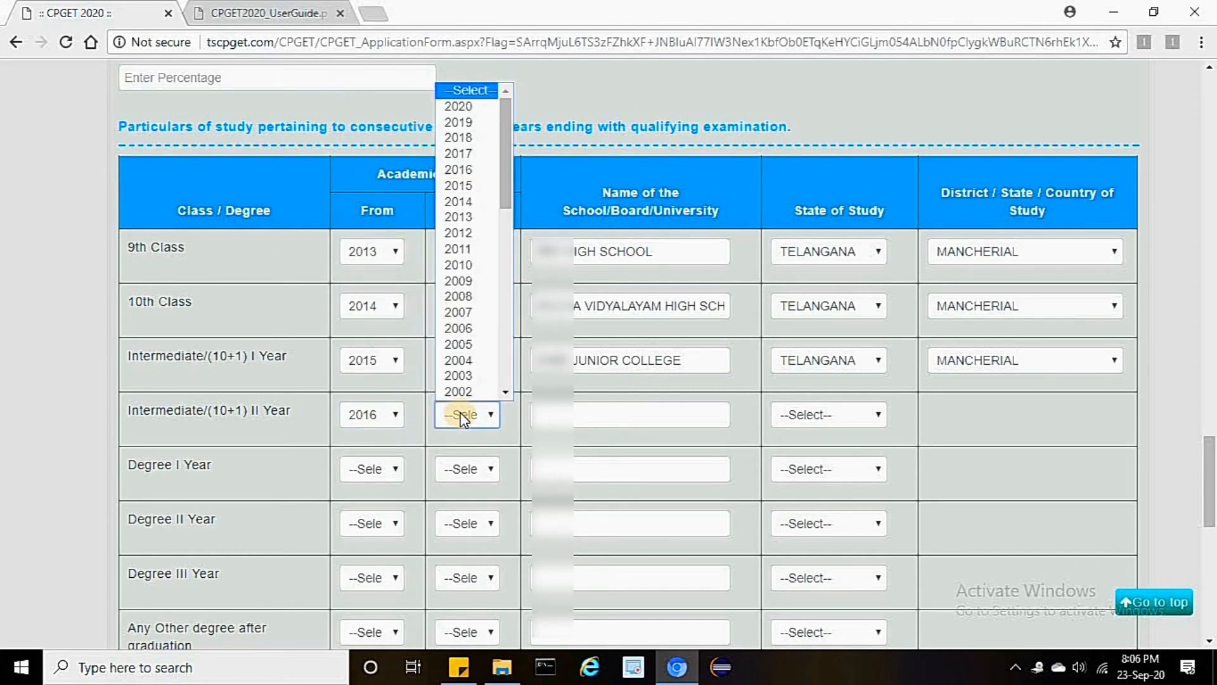
pyautogui.click(458, 154)
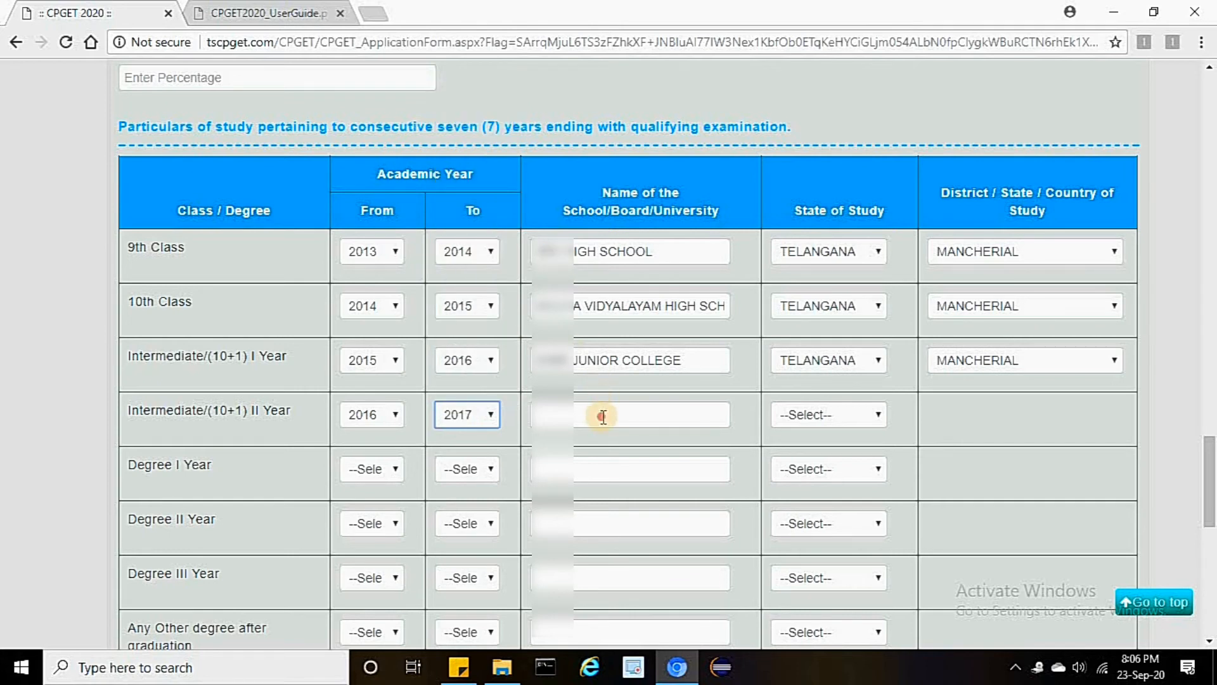
# Copy the junior college's name from the Intermediate I Year row into the Intermediate II Year row
pyautogui.moveTo(701, 359); pyautogui.dragTo(536, 362)
pyautogui.rightClick(586, 364)
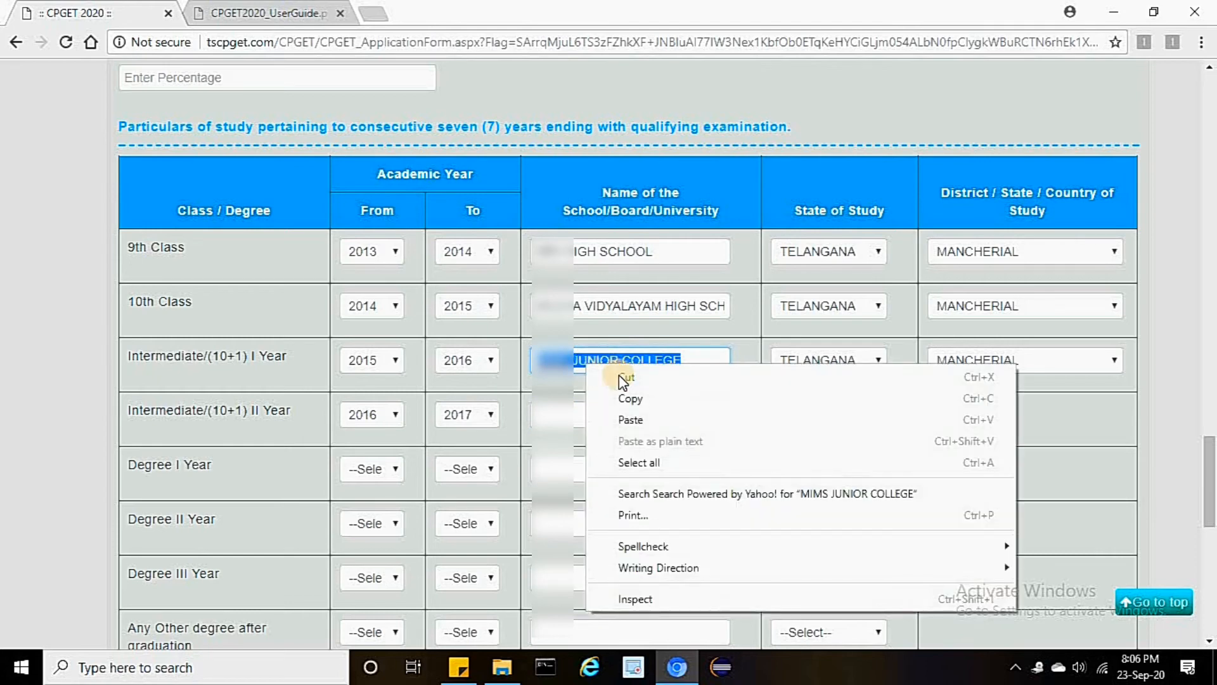
pyautogui.click(631, 399)
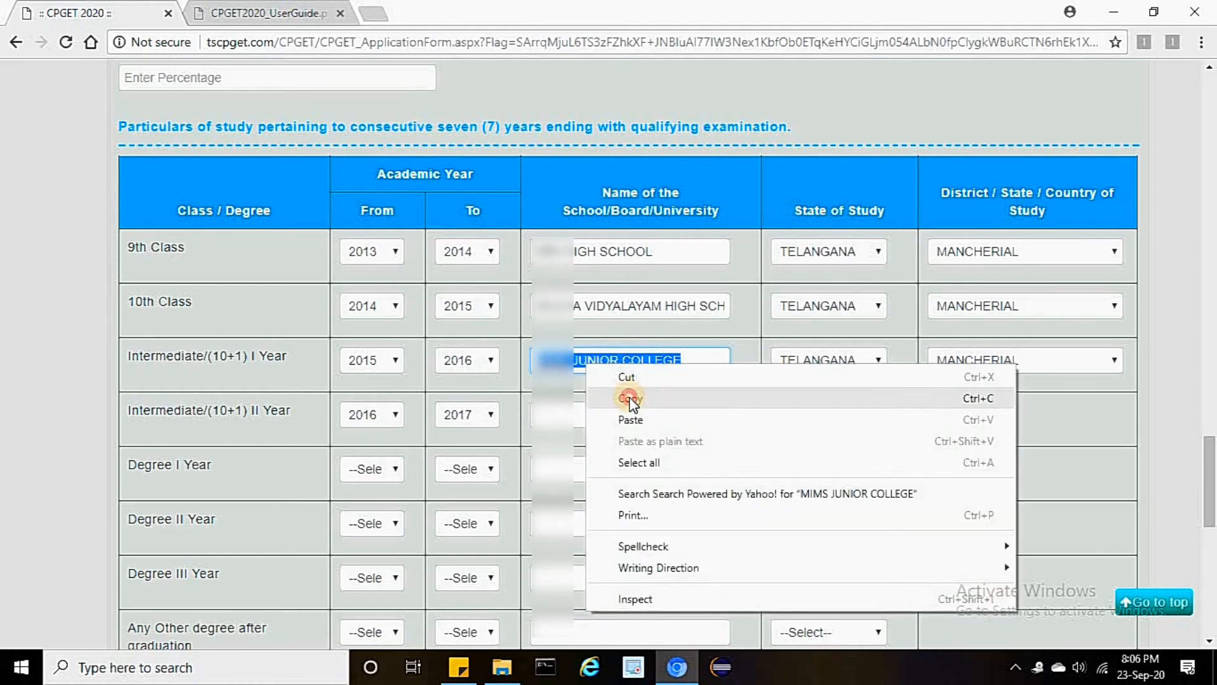
pyautogui.click(589, 414)
pyautogui.rightClick(599, 409)
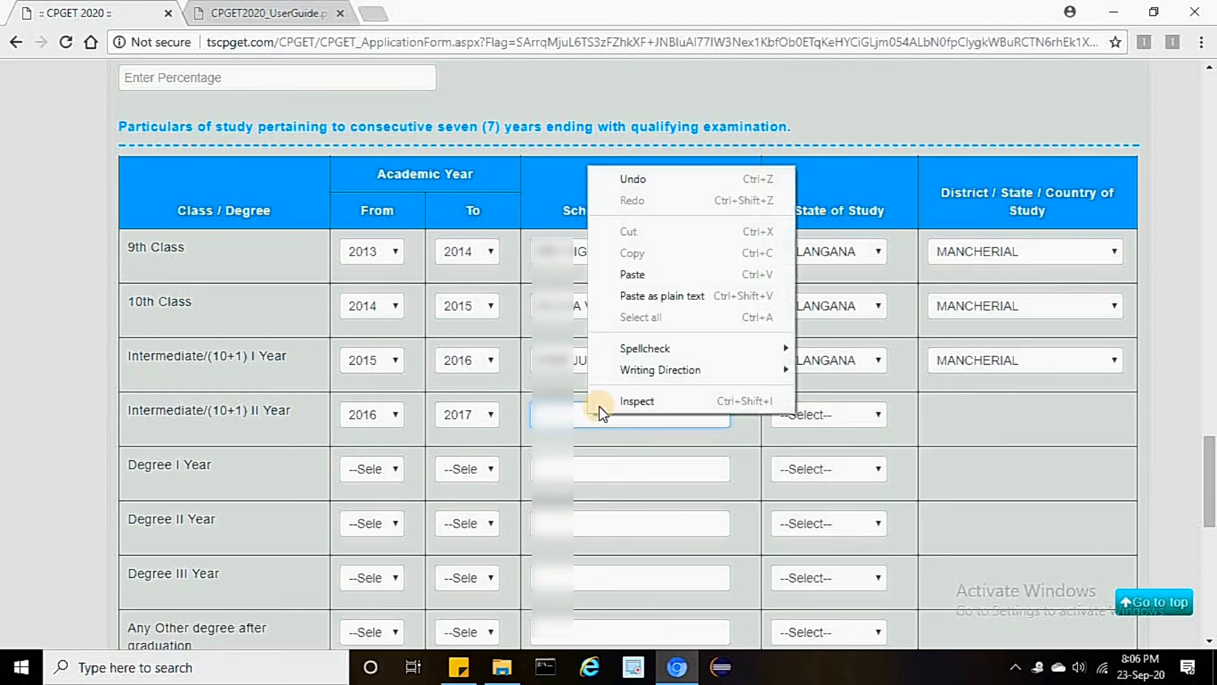
pyautogui.click(634, 276)
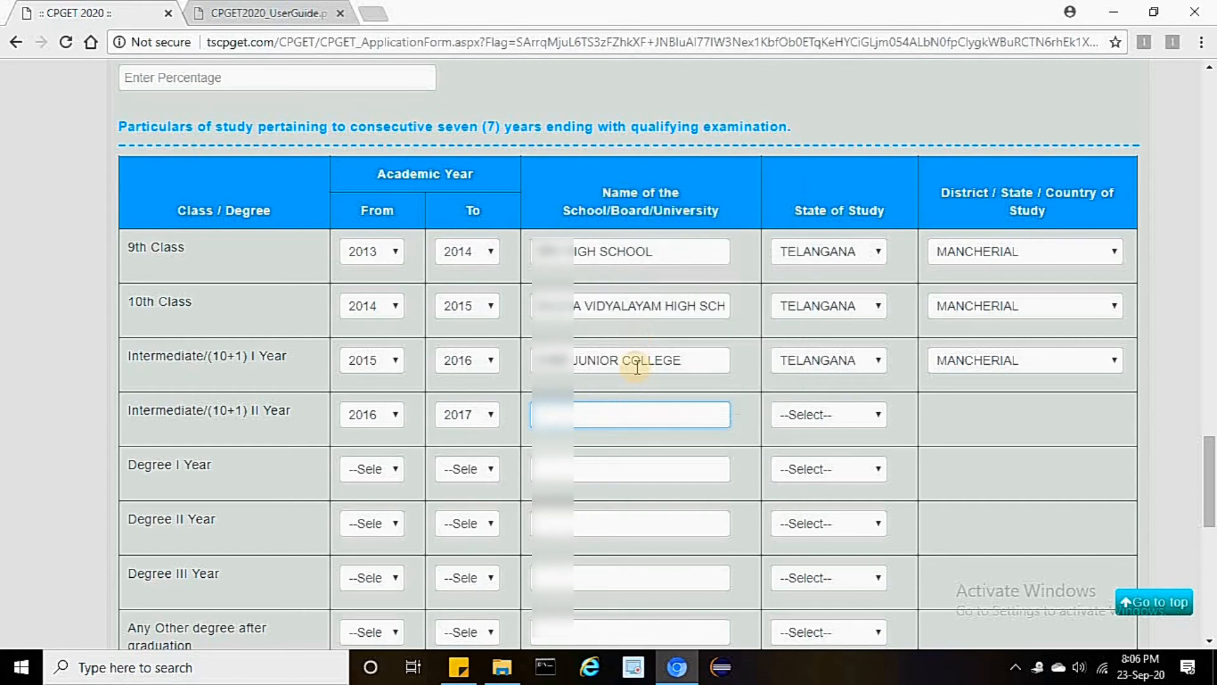
# Set the Intermediate II Year place of study to TELANGANA, MANCHERIAL district
pyautogui.click(810, 418)
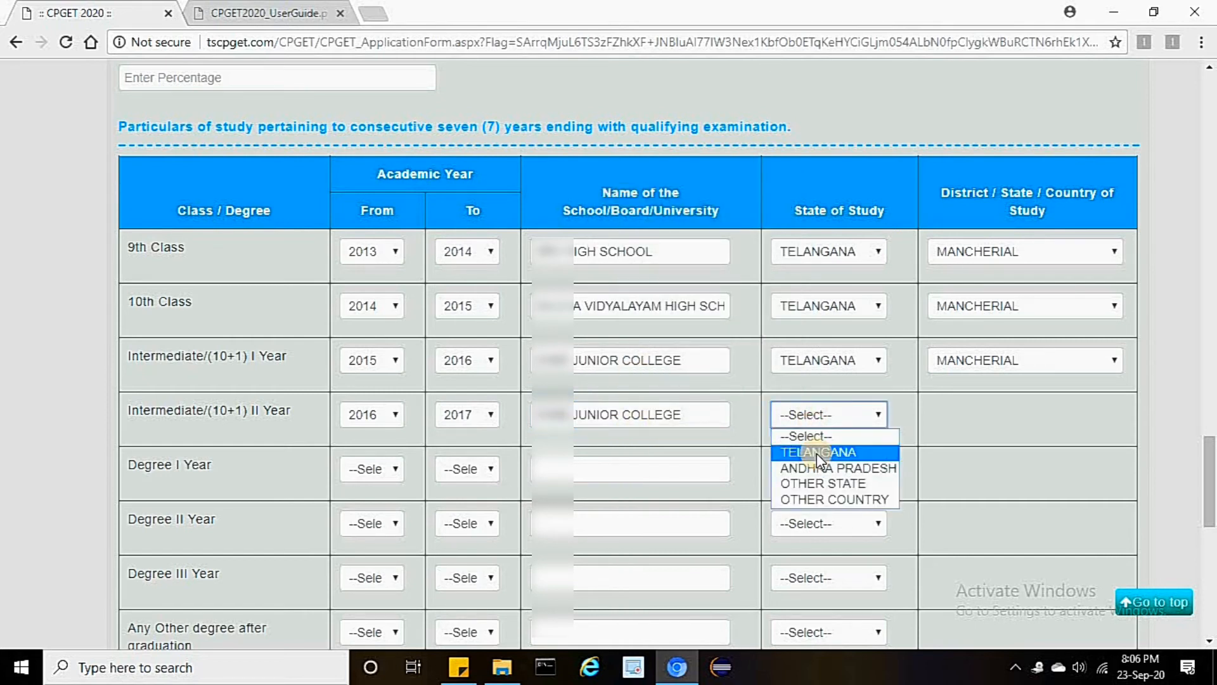
pyautogui.click(816, 452)
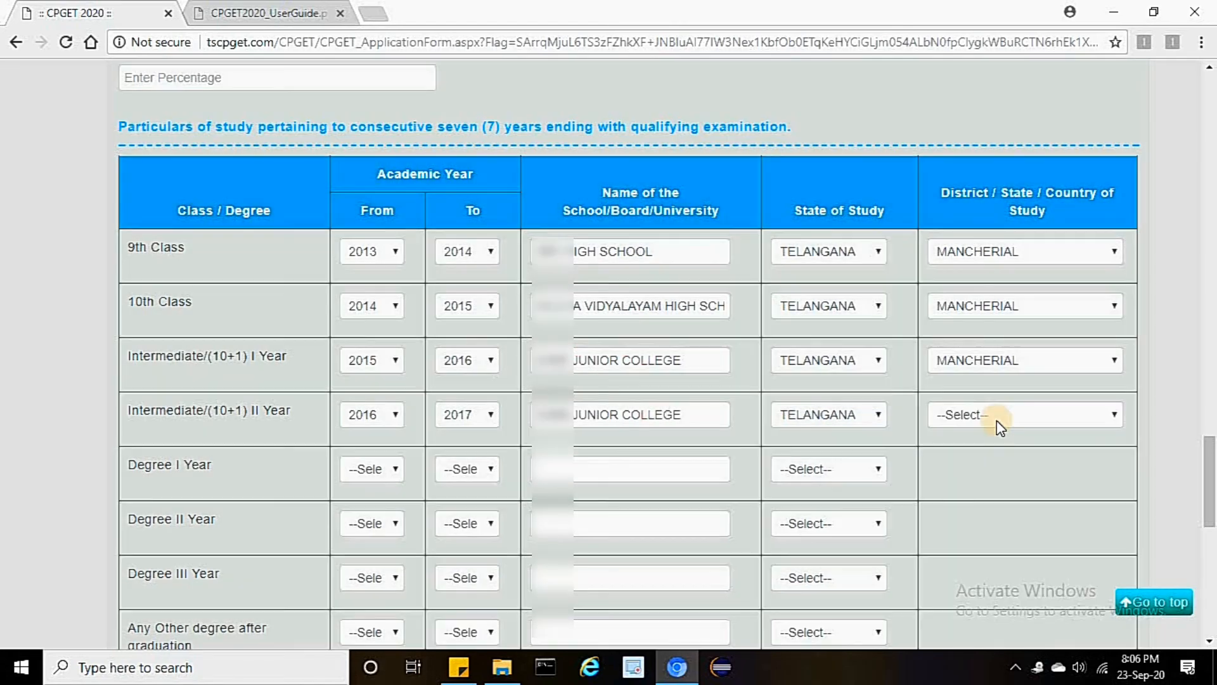
pyautogui.click(1006, 431)
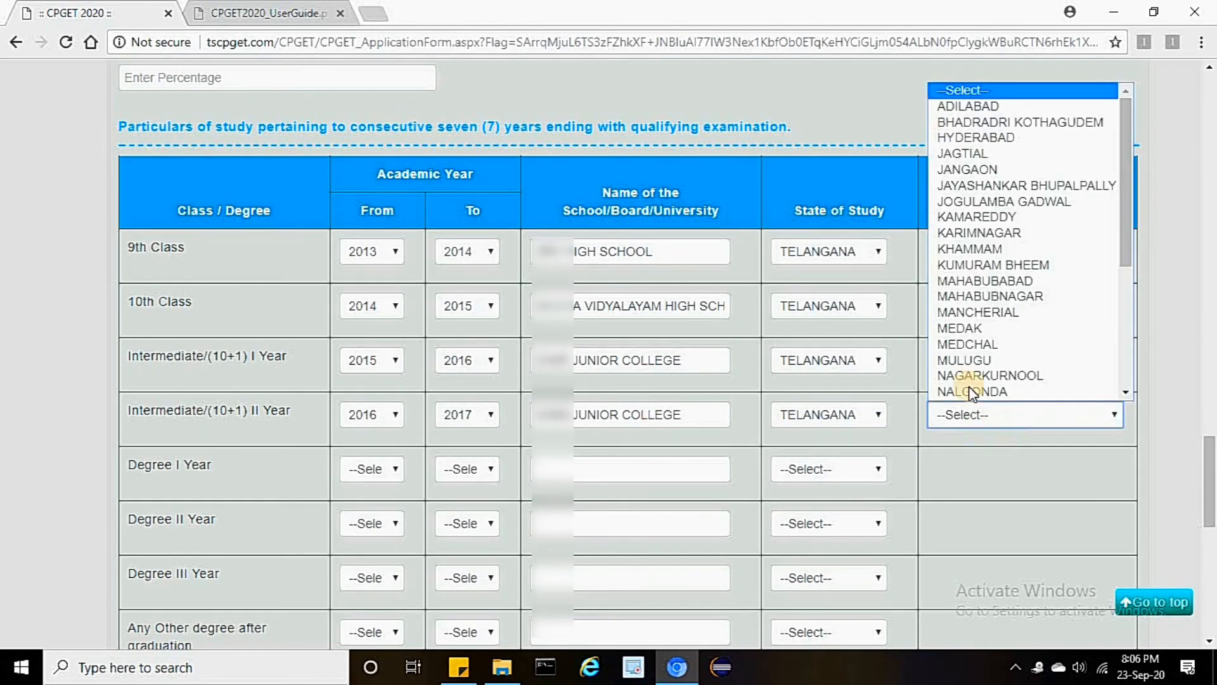
pyautogui.click(983, 310)
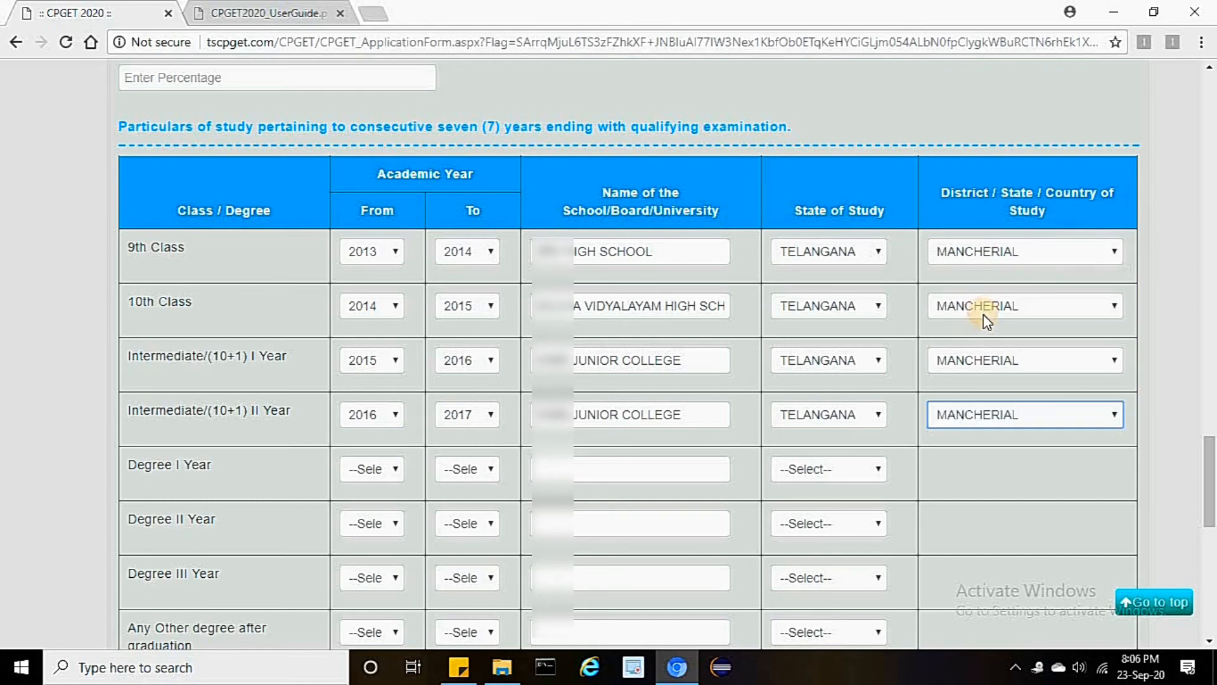
# Set the Degree I Year academic year from 2017 to 2018 in the study particulars
pyautogui.click(374, 477)
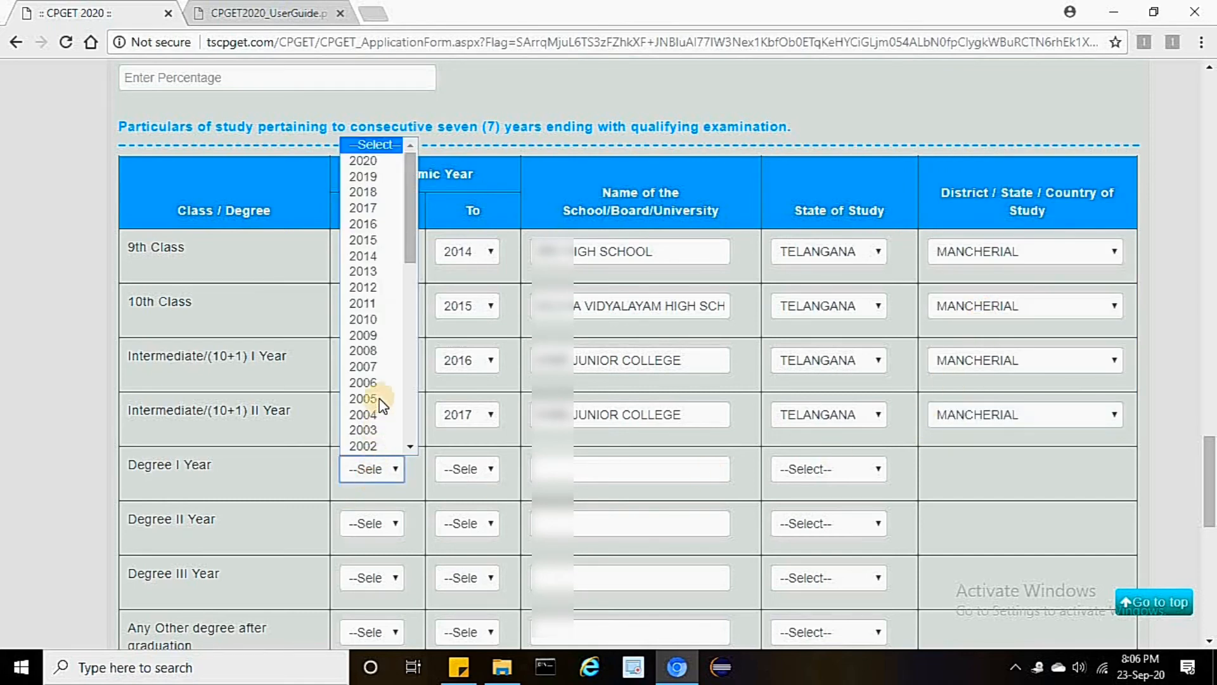
pyautogui.click(366, 208)
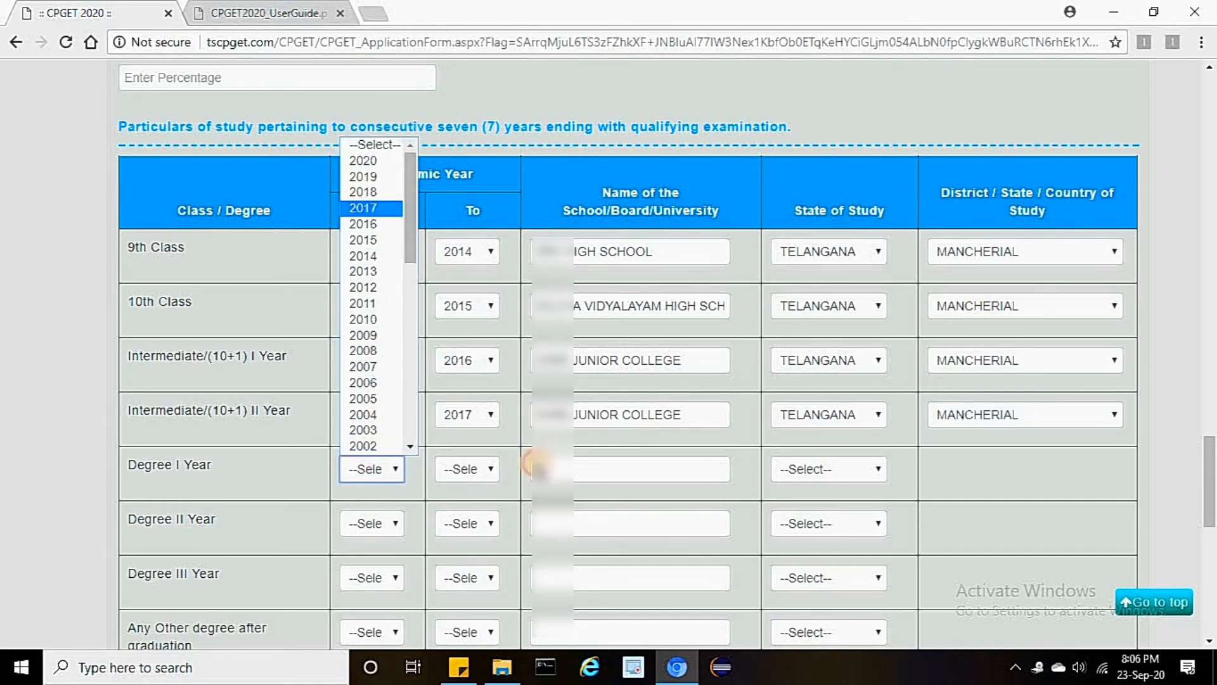
pyautogui.click(477, 469)
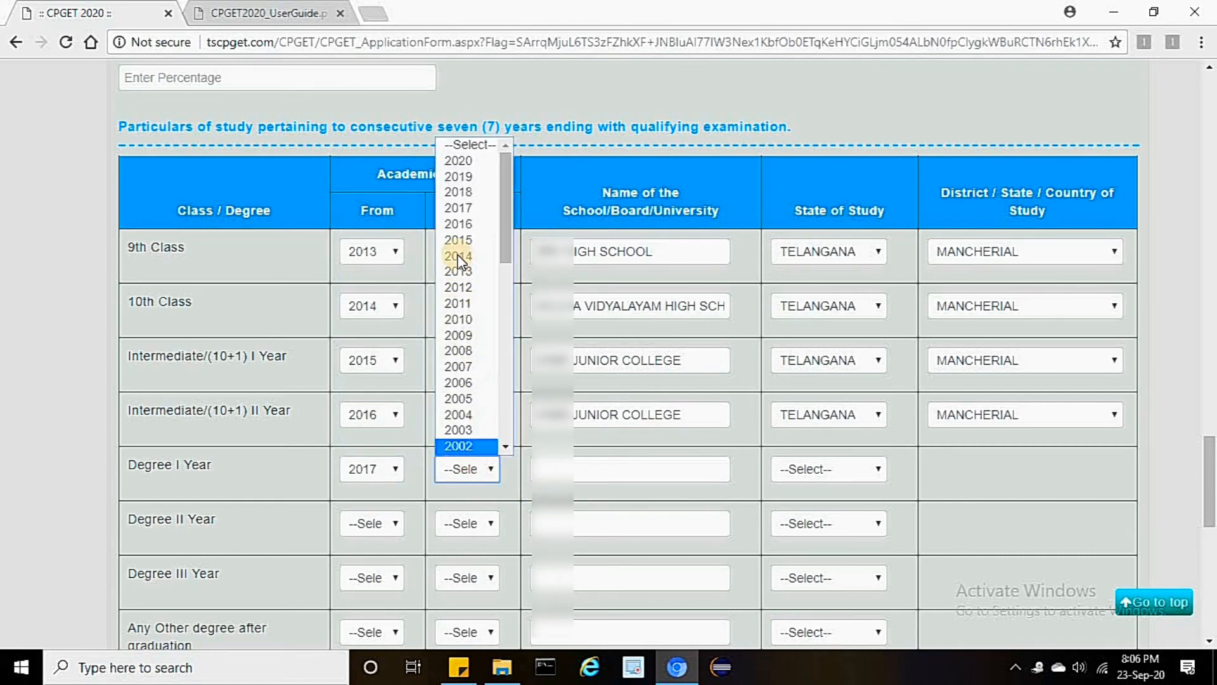
pyautogui.click(461, 194)
# Enter the degree college's name for Degree I Year and set its place of study to TELANGANA, MANCHERIAL district
pyautogui.click(583, 470)
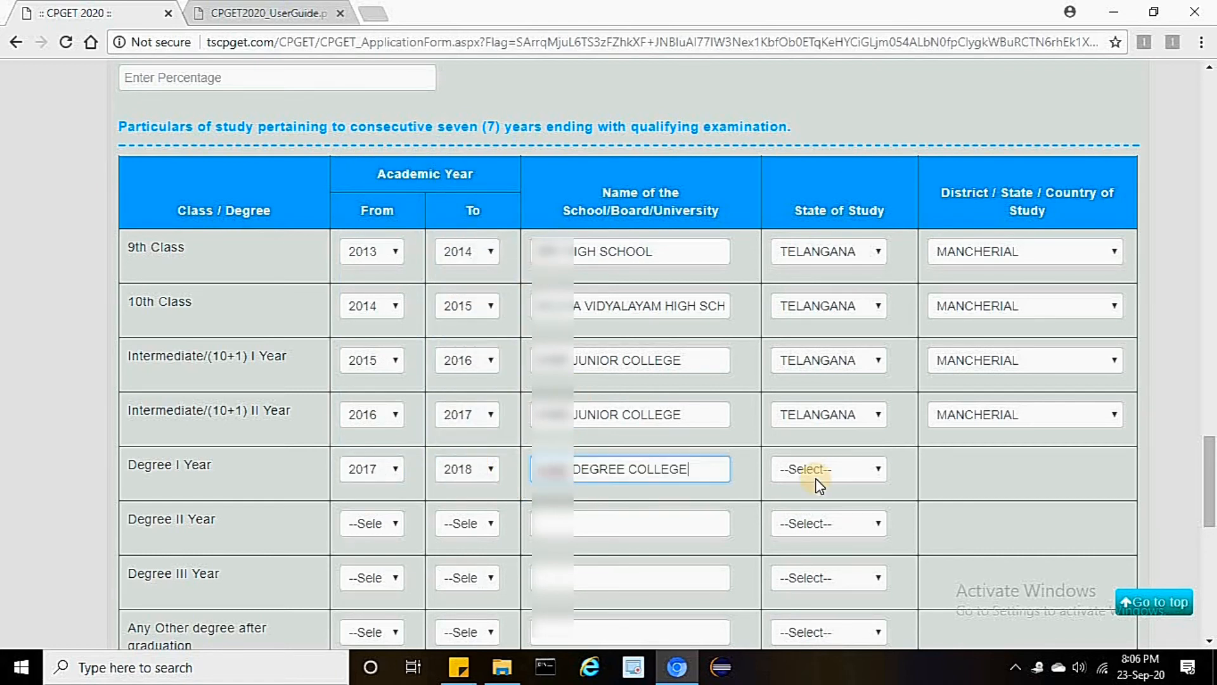
pyautogui.click(816, 470)
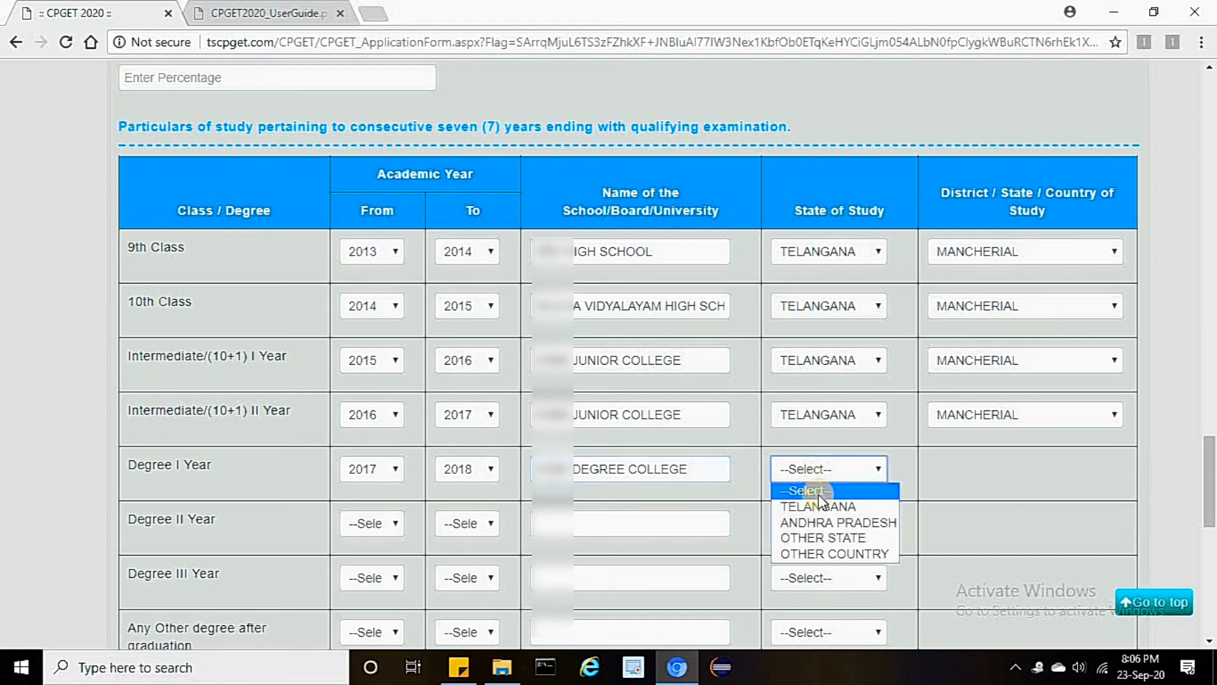
pyautogui.click(819, 507)
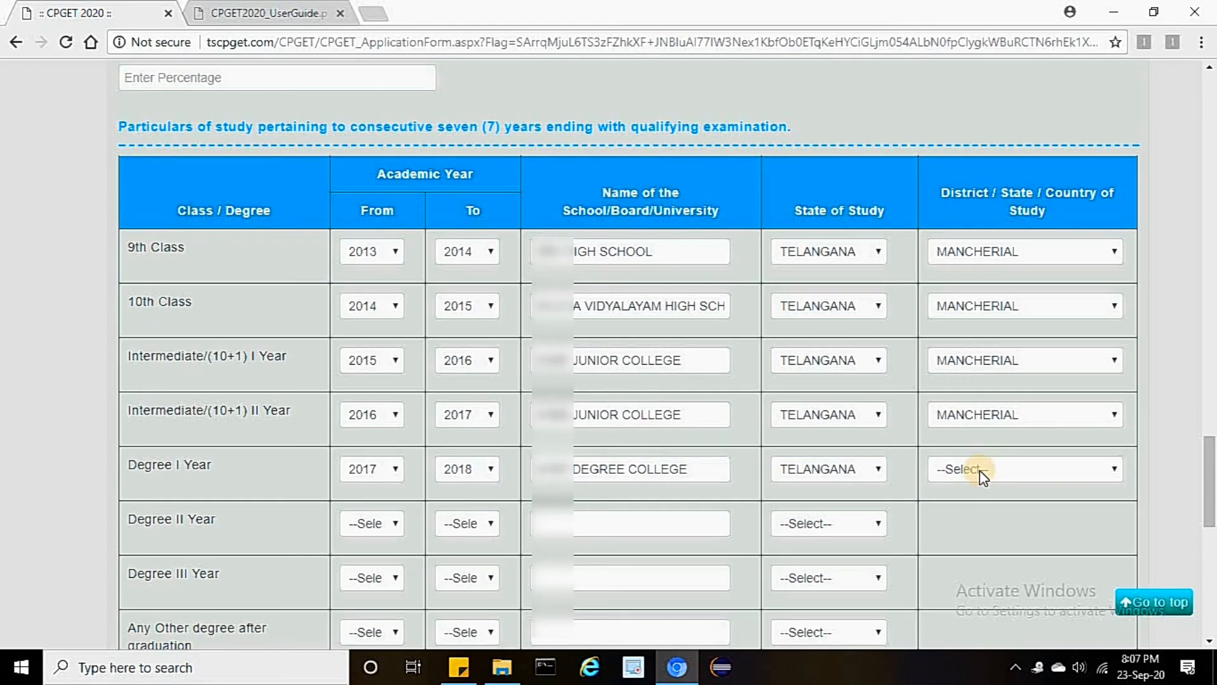
pyautogui.click(982, 471)
pyautogui.click(982, 471)
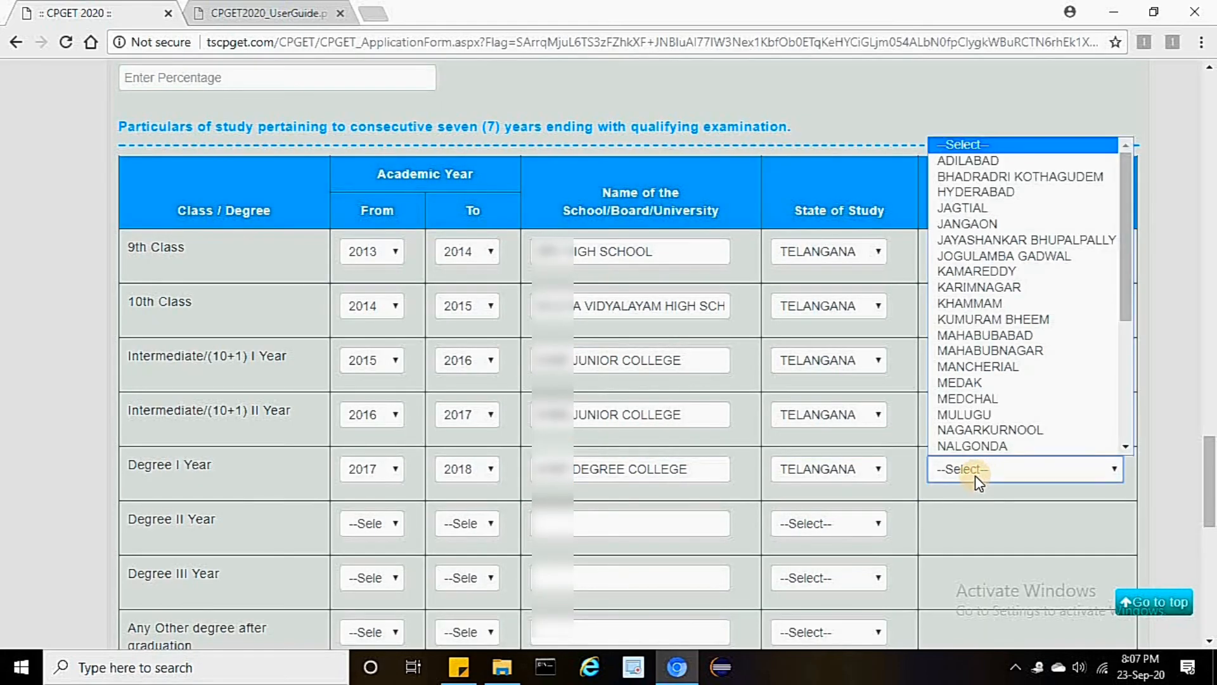
pyautogui.click(972, 368)
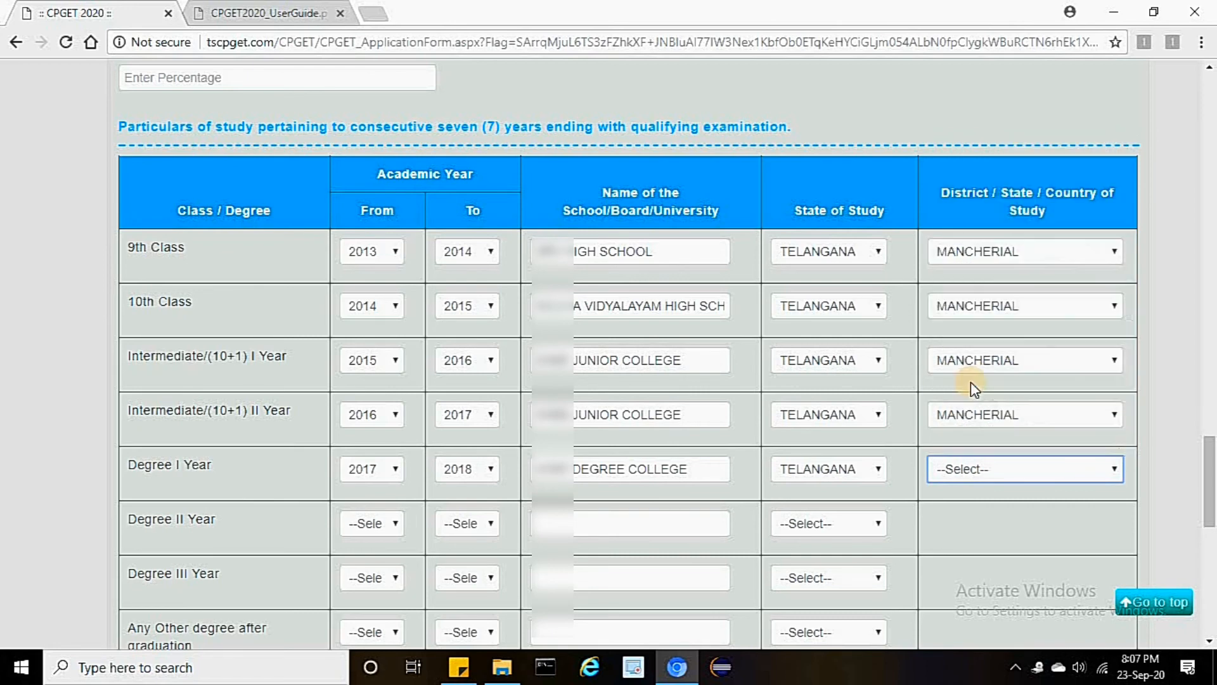
# Set the Degree II Year academic year from 2018 to 2019 in the study particulars
pyautogui.click(386, 525)
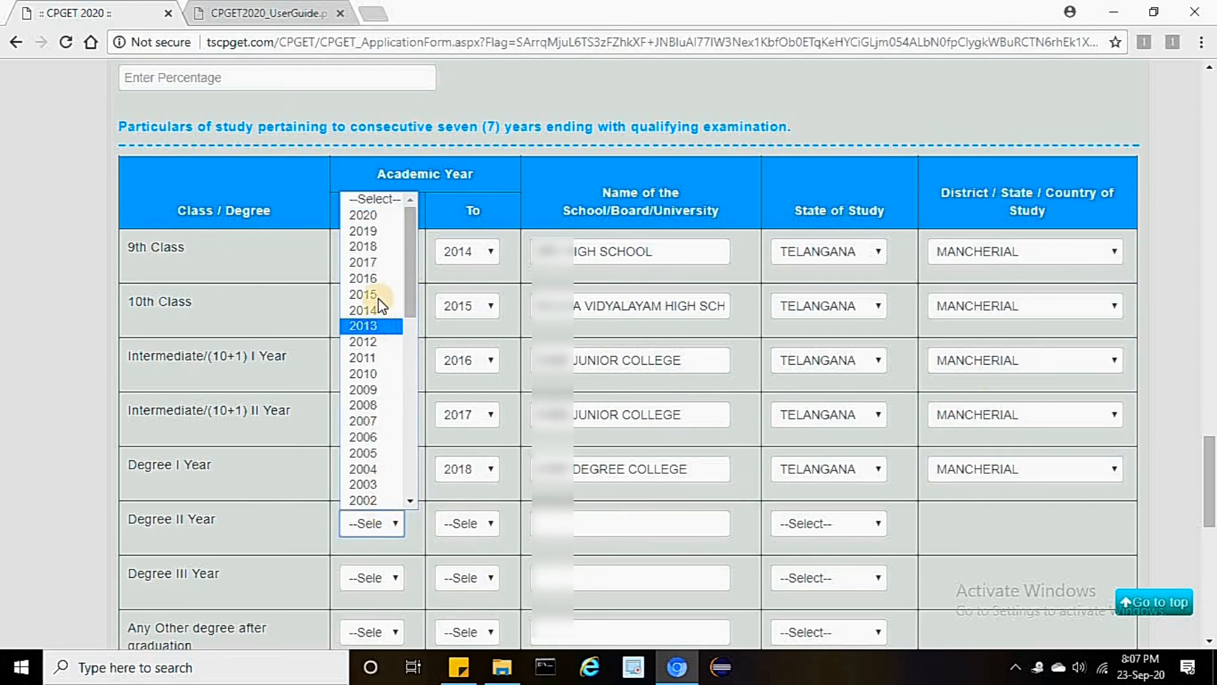
pyautogui.click(475, 517)
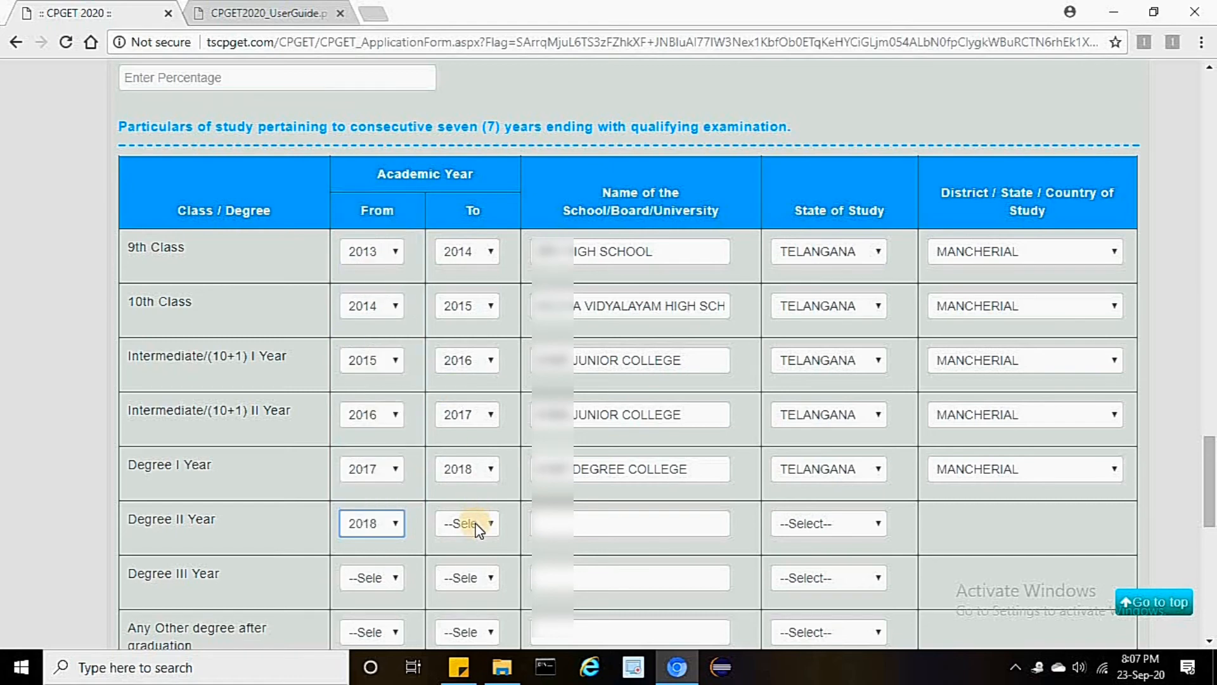
pyautogui.click(469, 523)
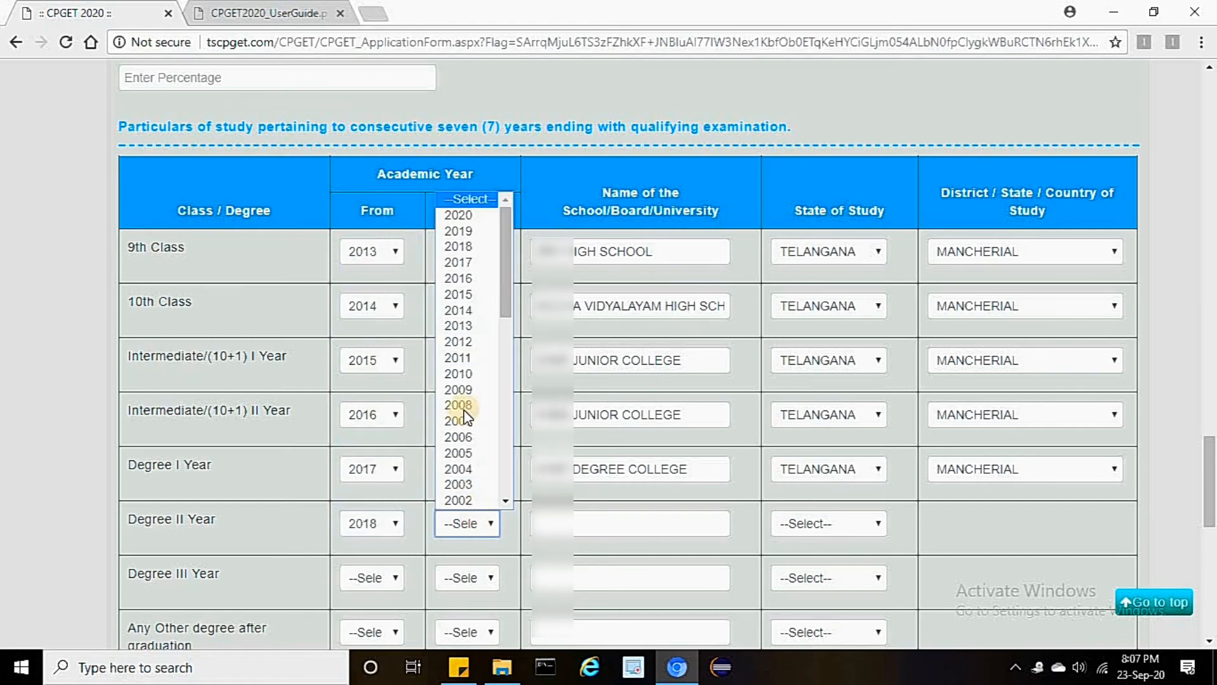
pyautogui.click(462, 231)
# Enter the degree college's name for Degree II Year and set its place of study to TELANGANA, MANCHERIAL district
pyautogui.click(610, 517)
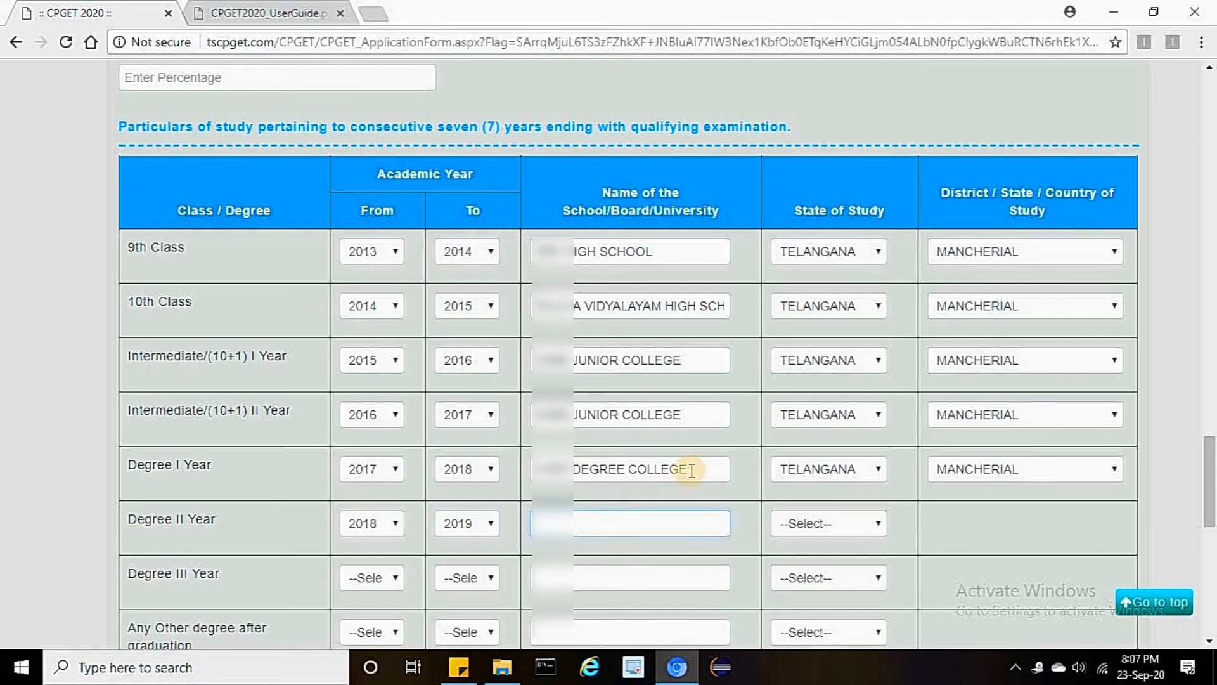
pyautogui.hotkey('ctrl', 'v')
pyautogui.click(814, 526)
pyautogui.click(815, 557)
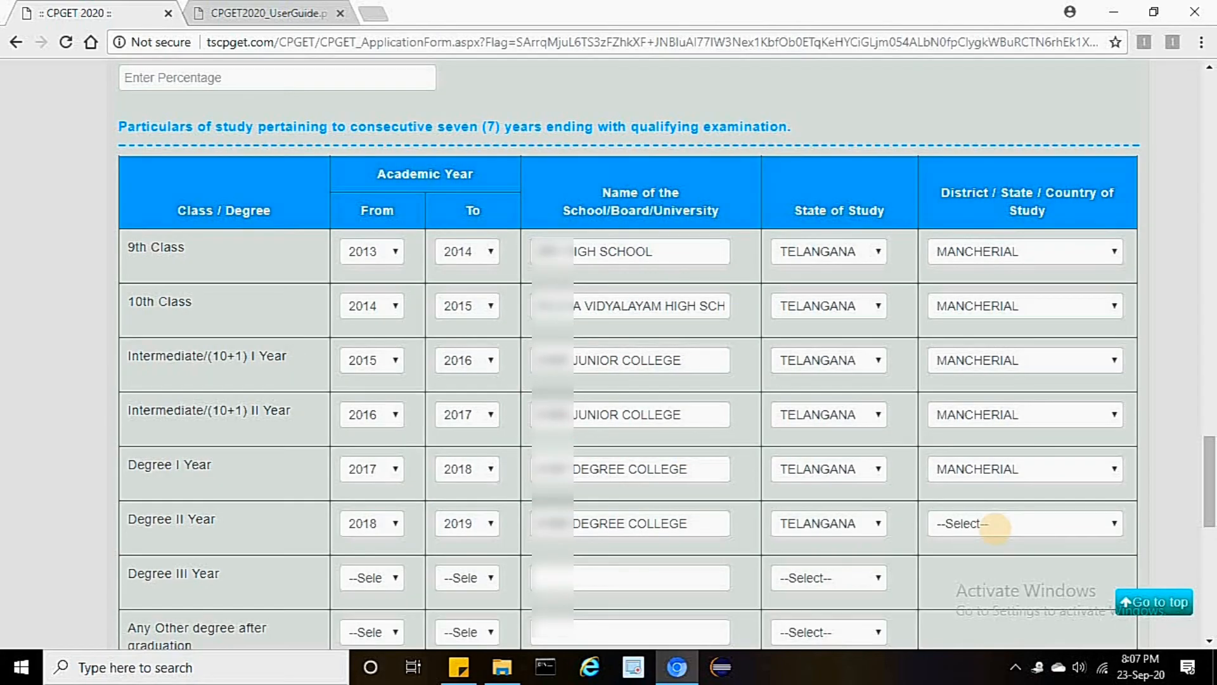
pyautogui.click(994, 526)
pyautogui.click(970, 420)
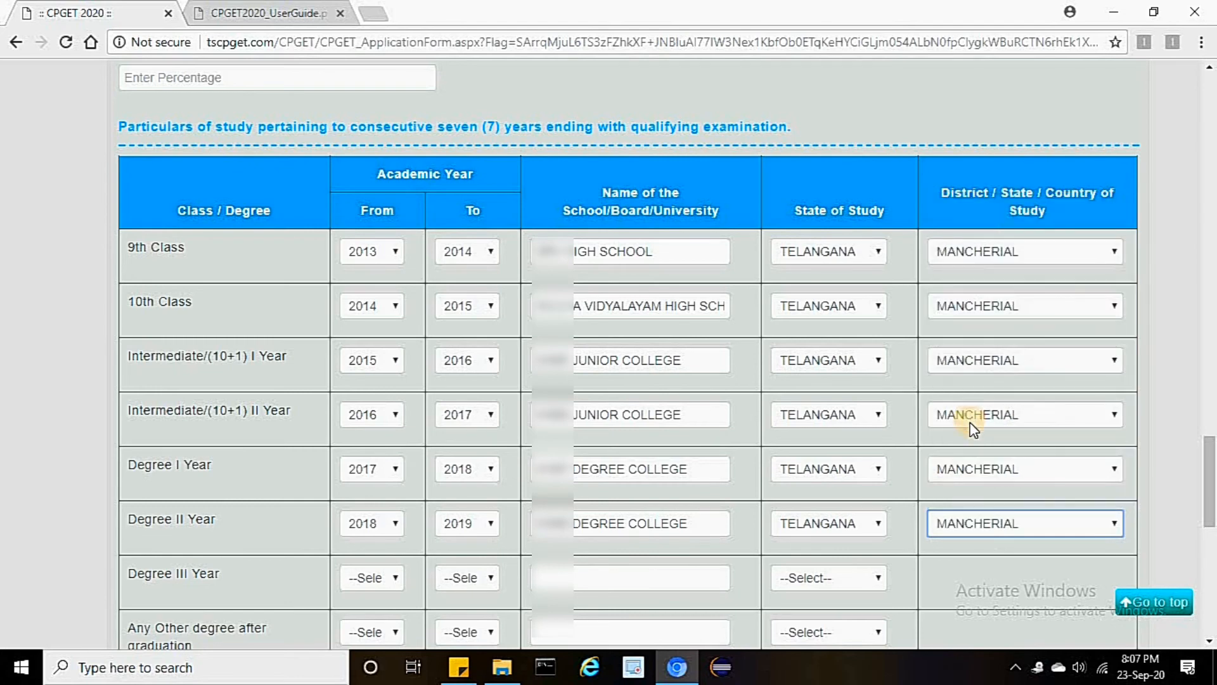
# Set the Degree III Year academic year from 2019 to 2020 in the study particulars
pyautogui.click(371, 579)
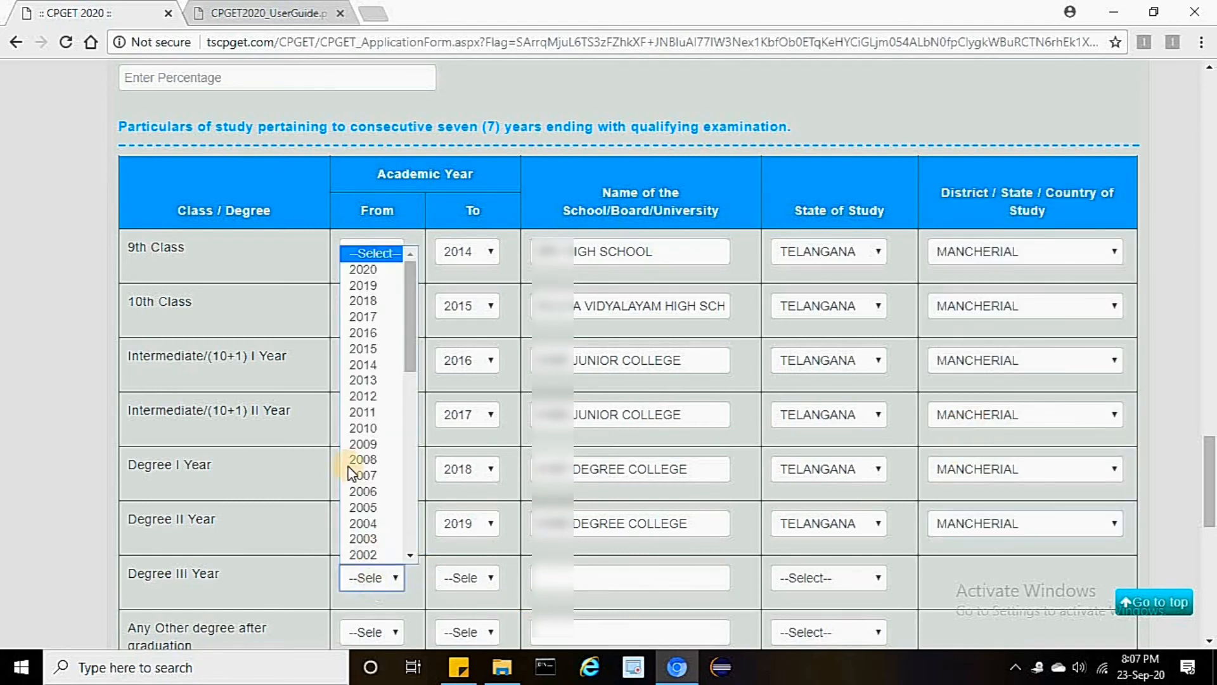
pyautogui.click(361, 284)
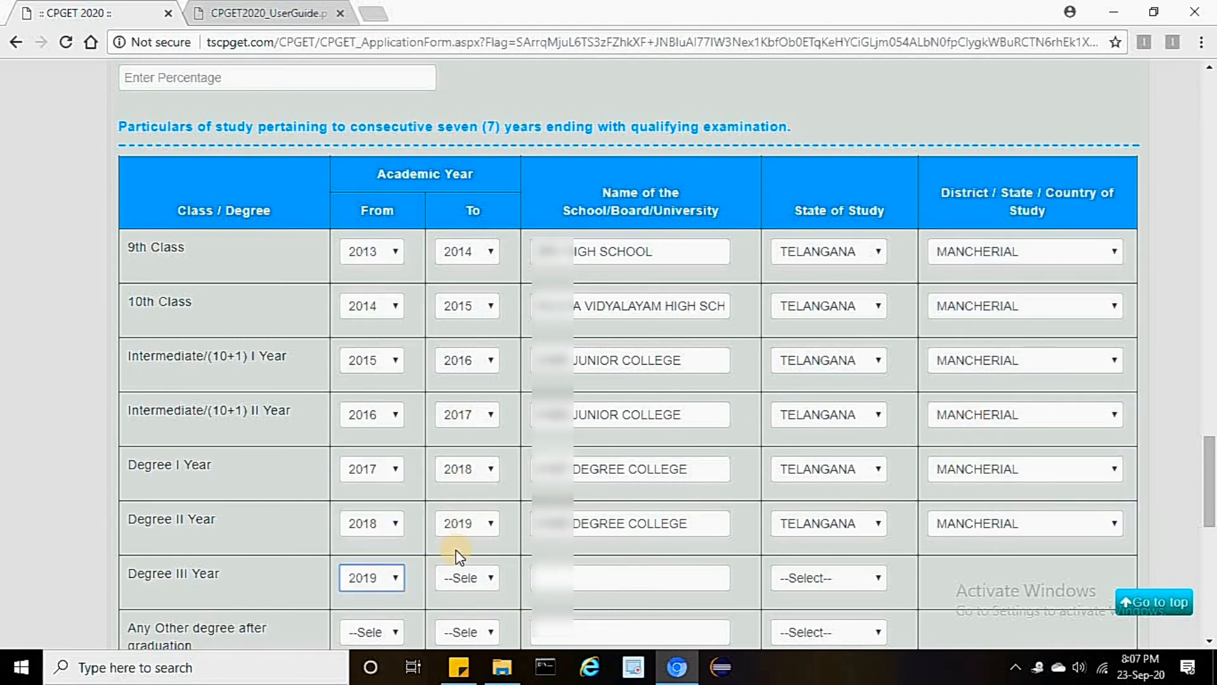
pyautogui.click(459, 561)
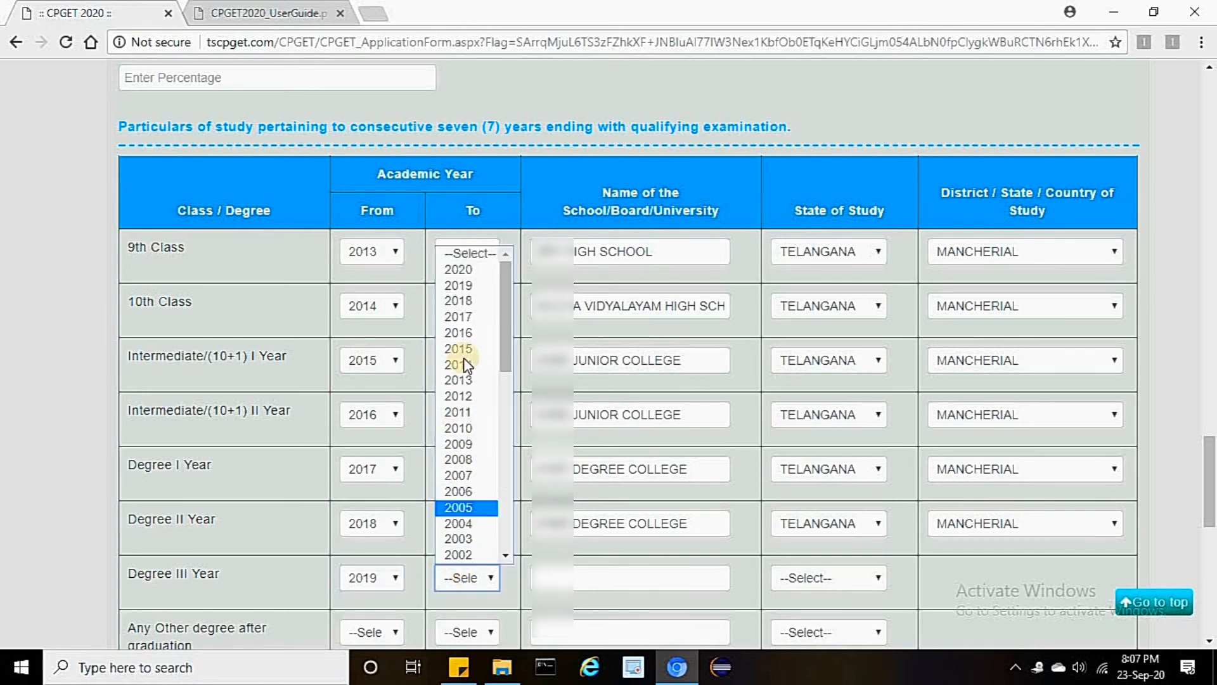
pyautogui.click(458, 270)
# Enter the degree college's name for Degree III Year and set its place of study to TELANGANA, MANCHERIAL district
pyautogui.click(584, 578)
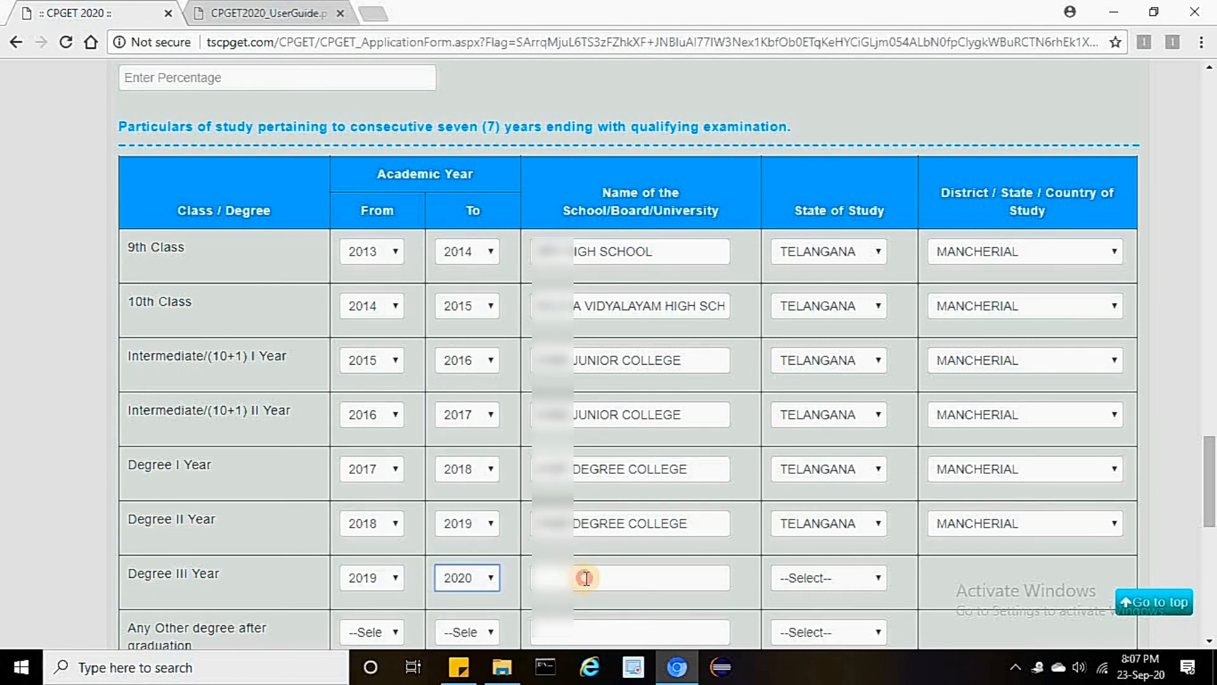
pyautogui.rightClick(584, 577)
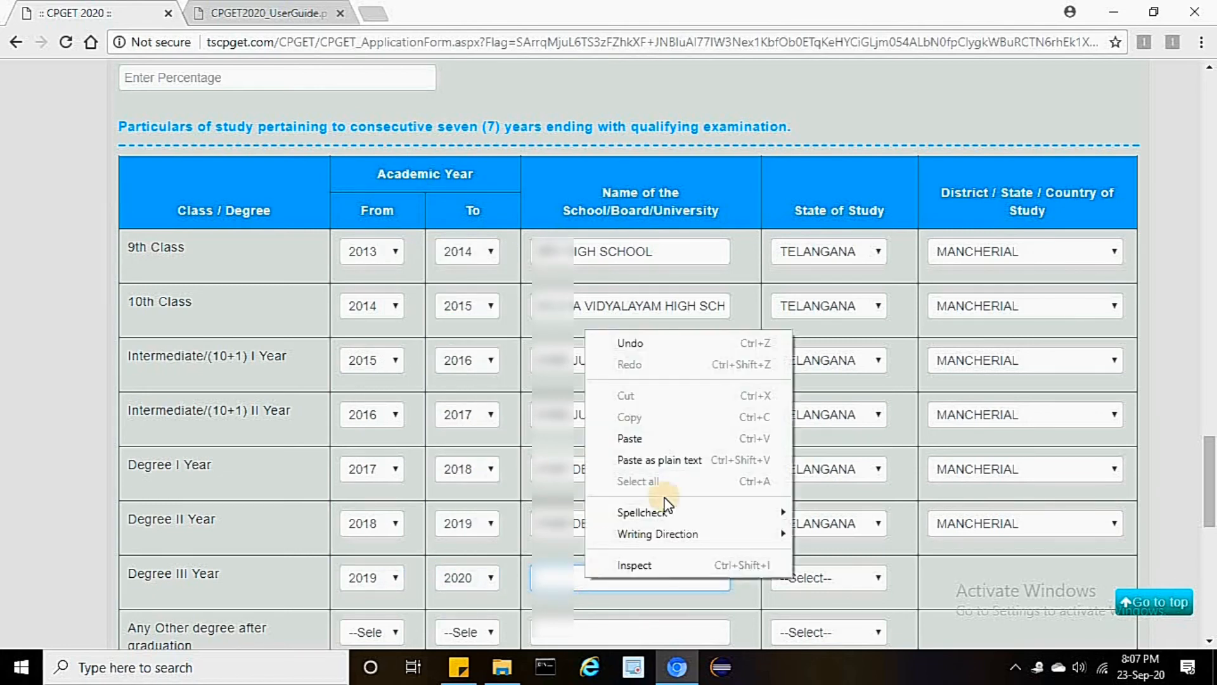
pyautogui.click(656, 440)
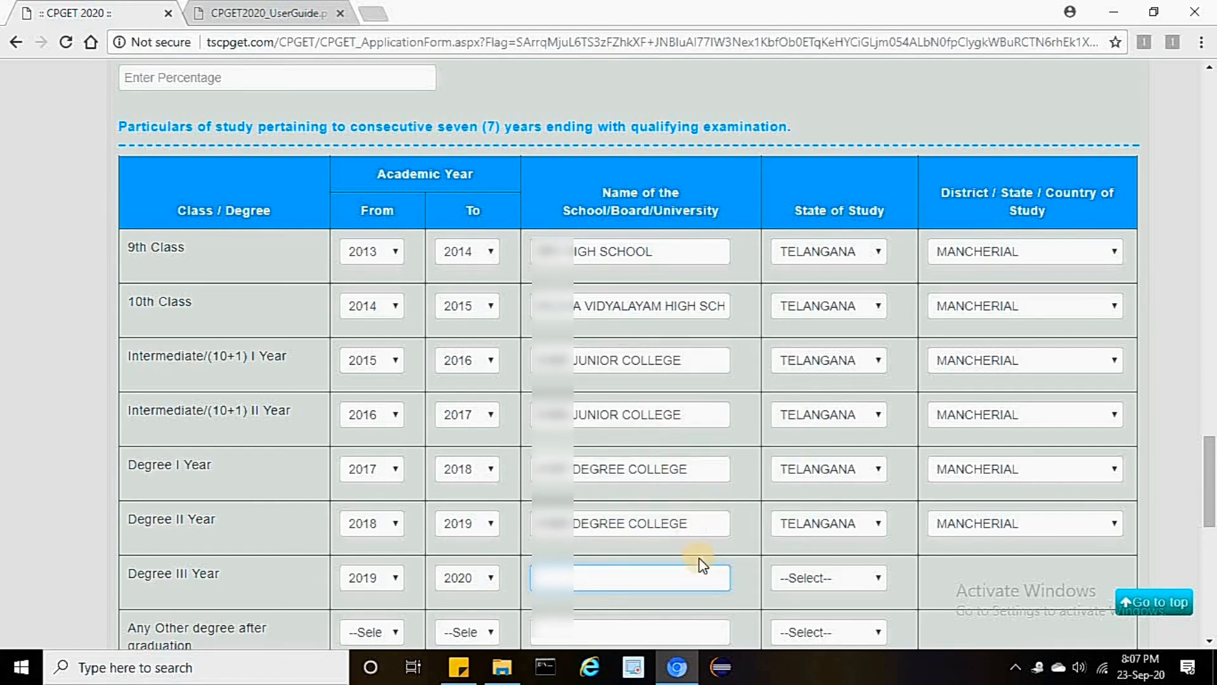
pyautogui.click(830, 586)
pyautogui.click(824, 507)
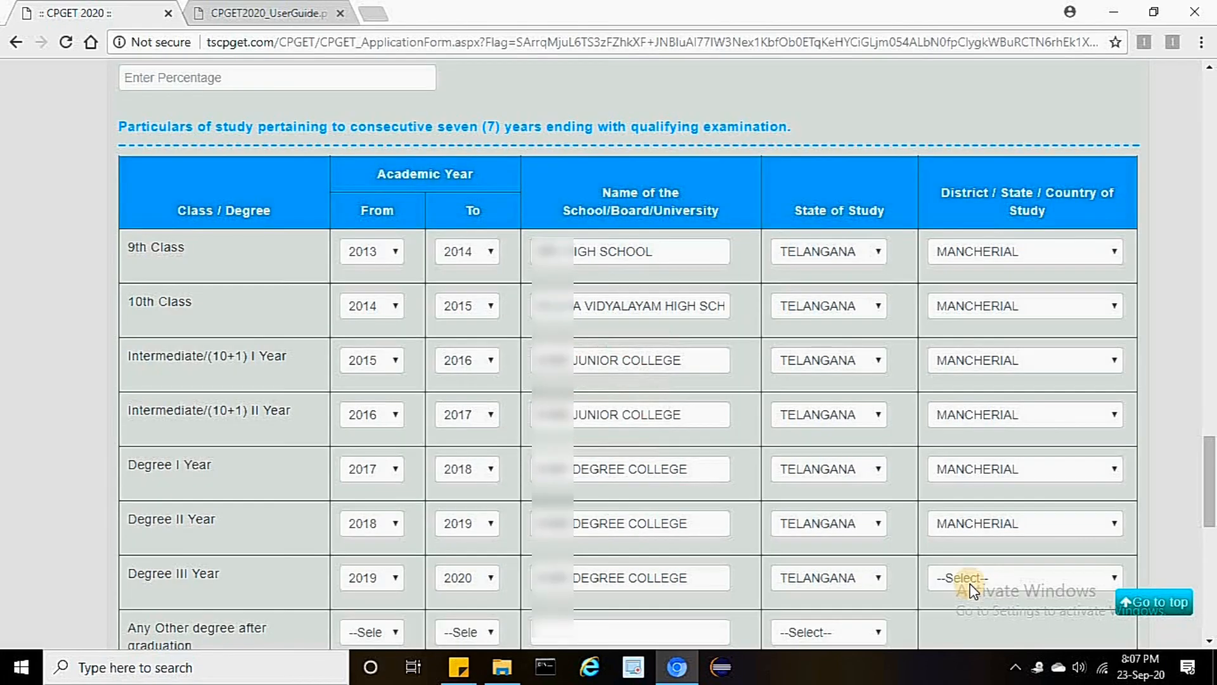
pyautogui.click(971, 576)
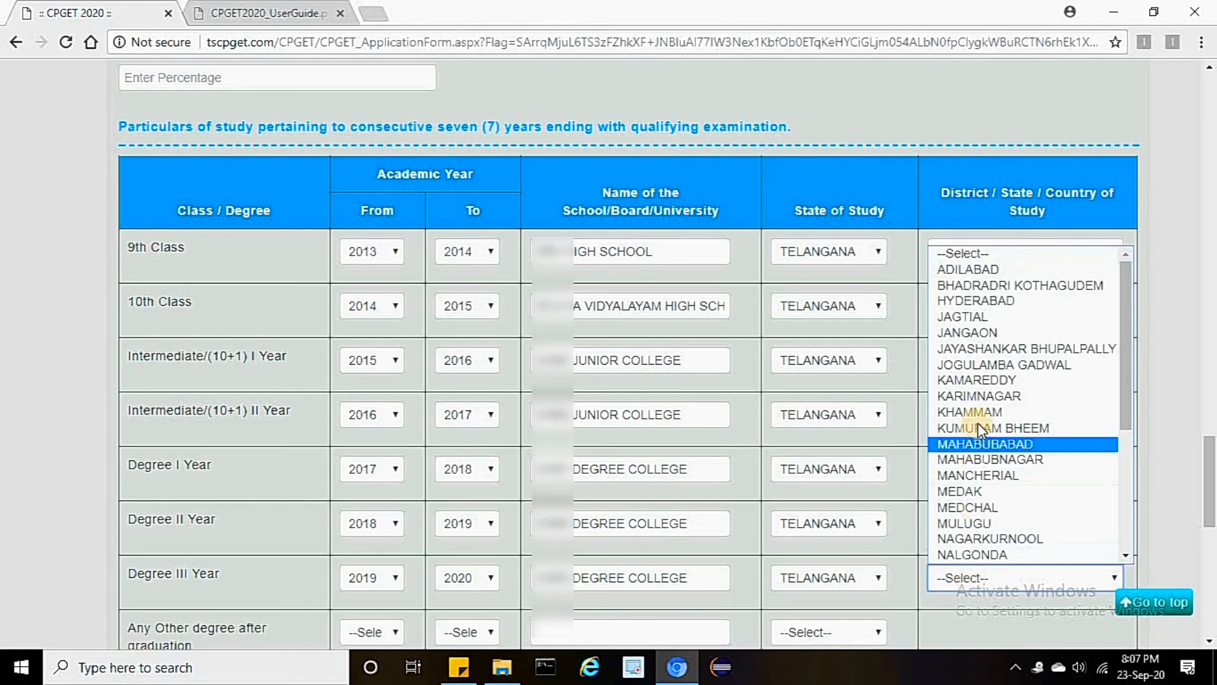
pyautogui.click(990, 474)
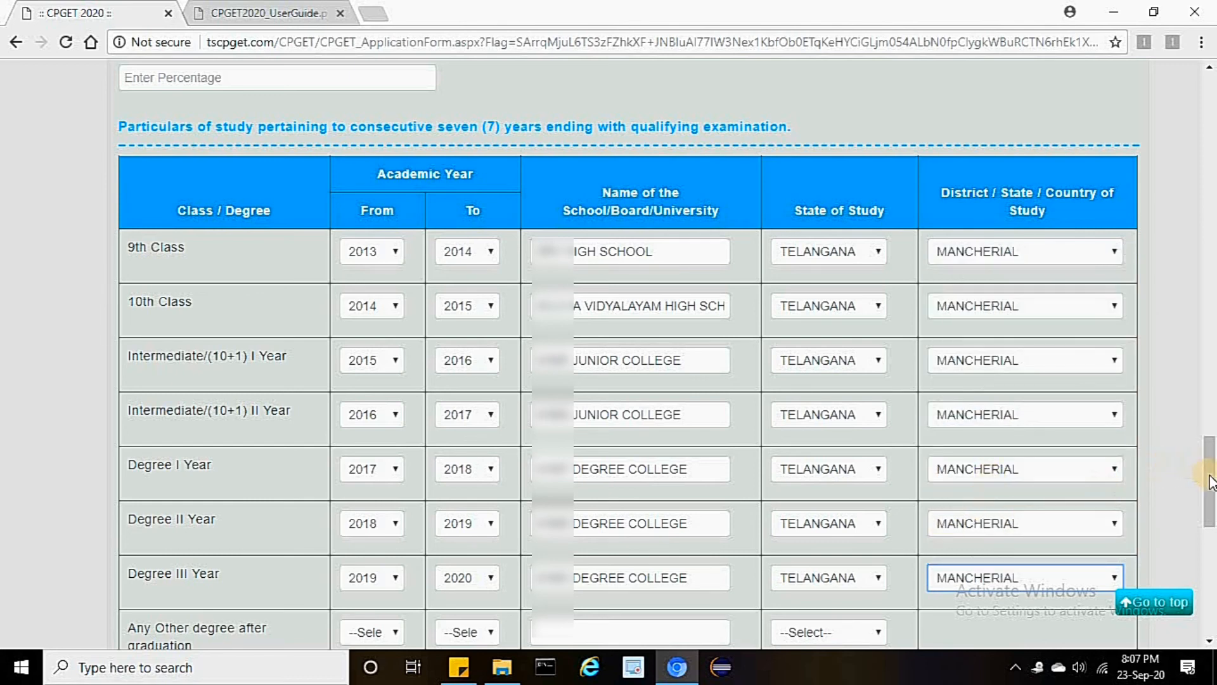
# Set regional test centre preferences 1 to 4 to Karimnagar, Warangal, Hyderabad West and Hyderabad South, in that order
pyautogui.moveTo(1211, 481); pyautogui.dragTo(1211, 538)
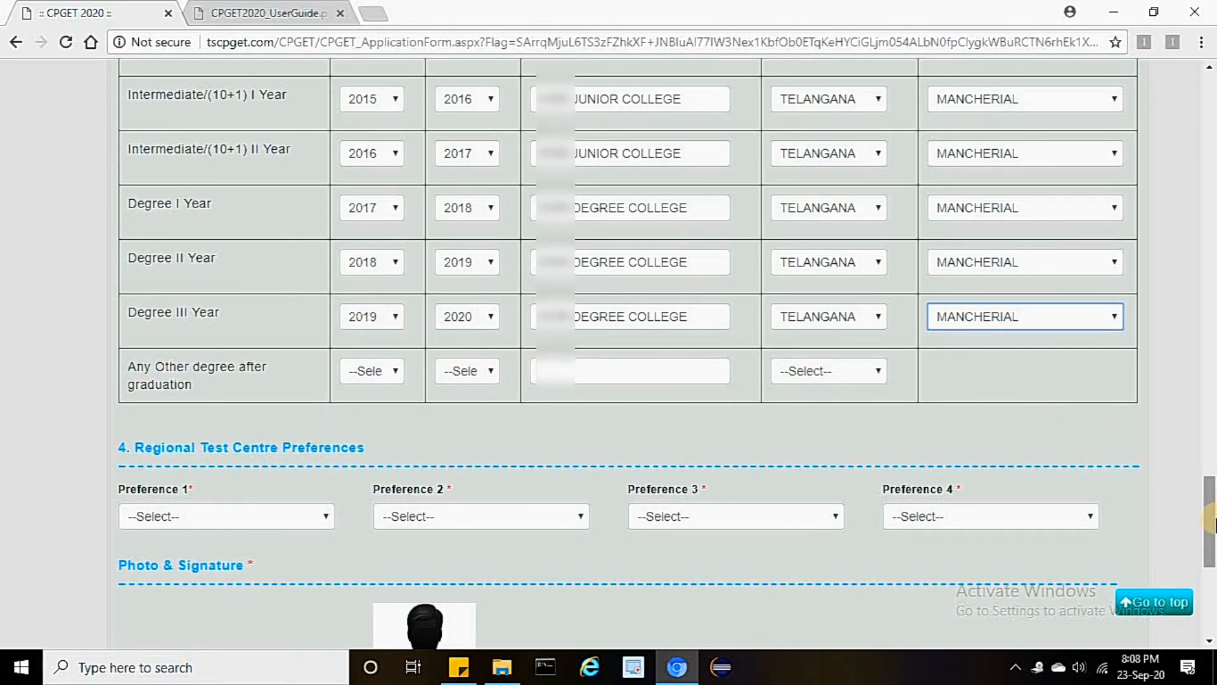
pyautogui.moveTo(1212, 513); pyautogui.dragTo(1211, 539)
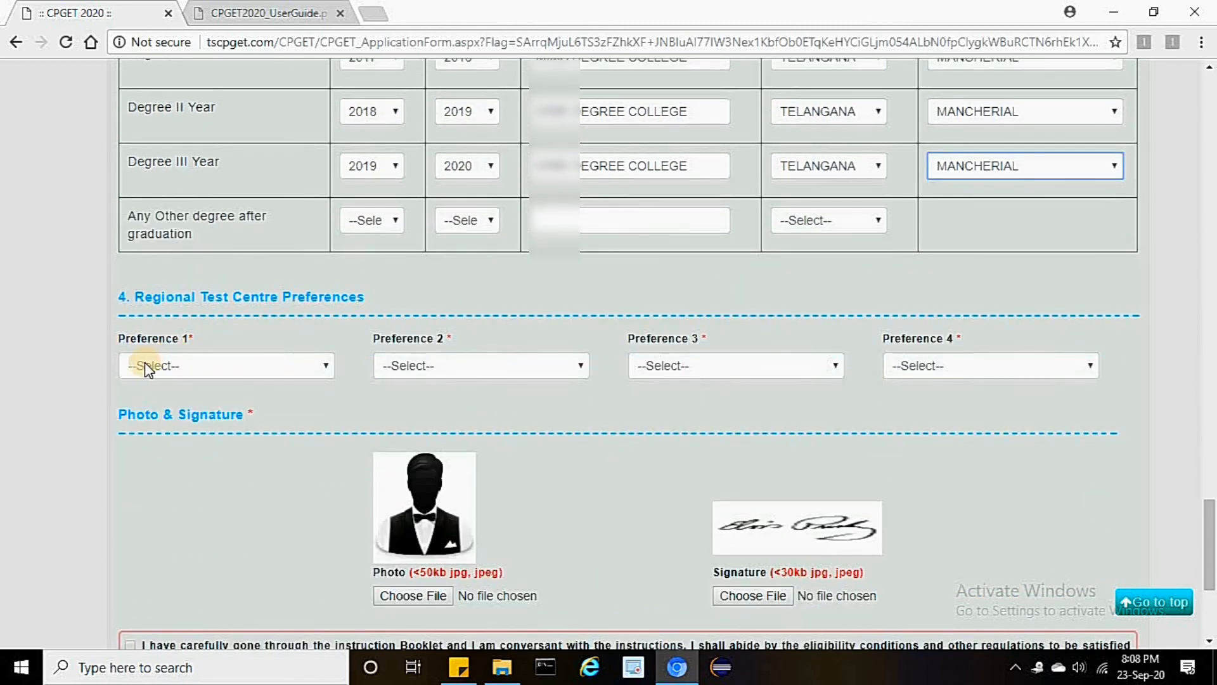
pyautogui.click(257, 373)
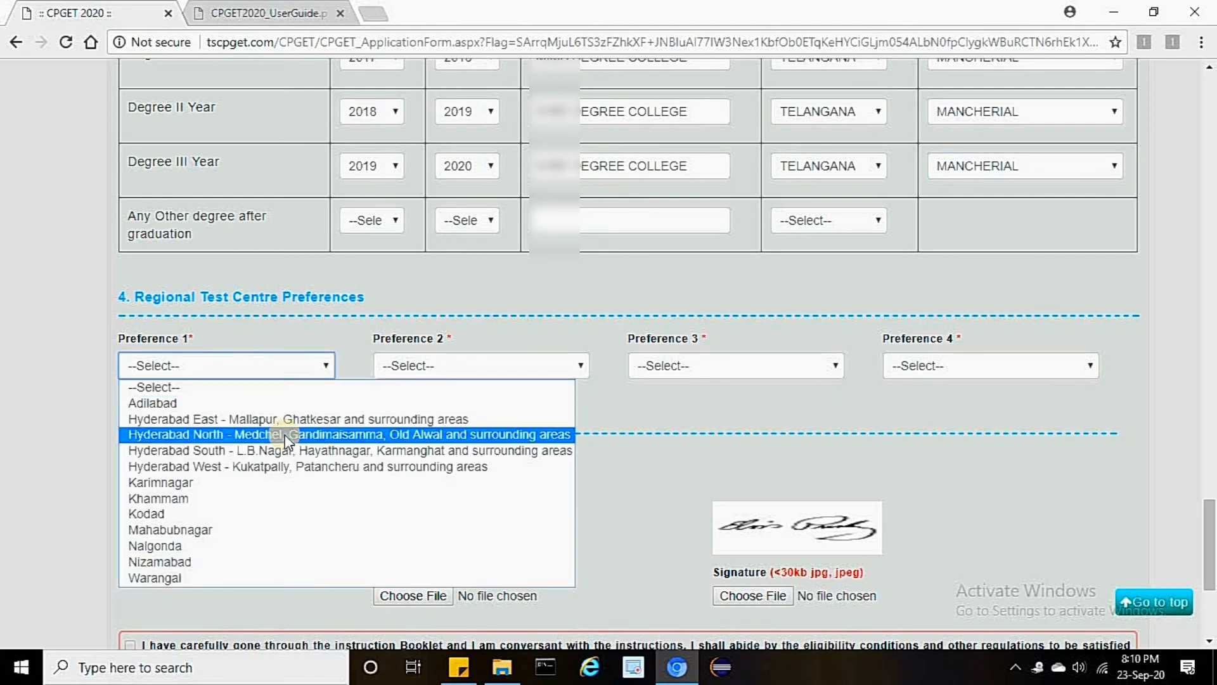
pyautogui.click(211, 482)
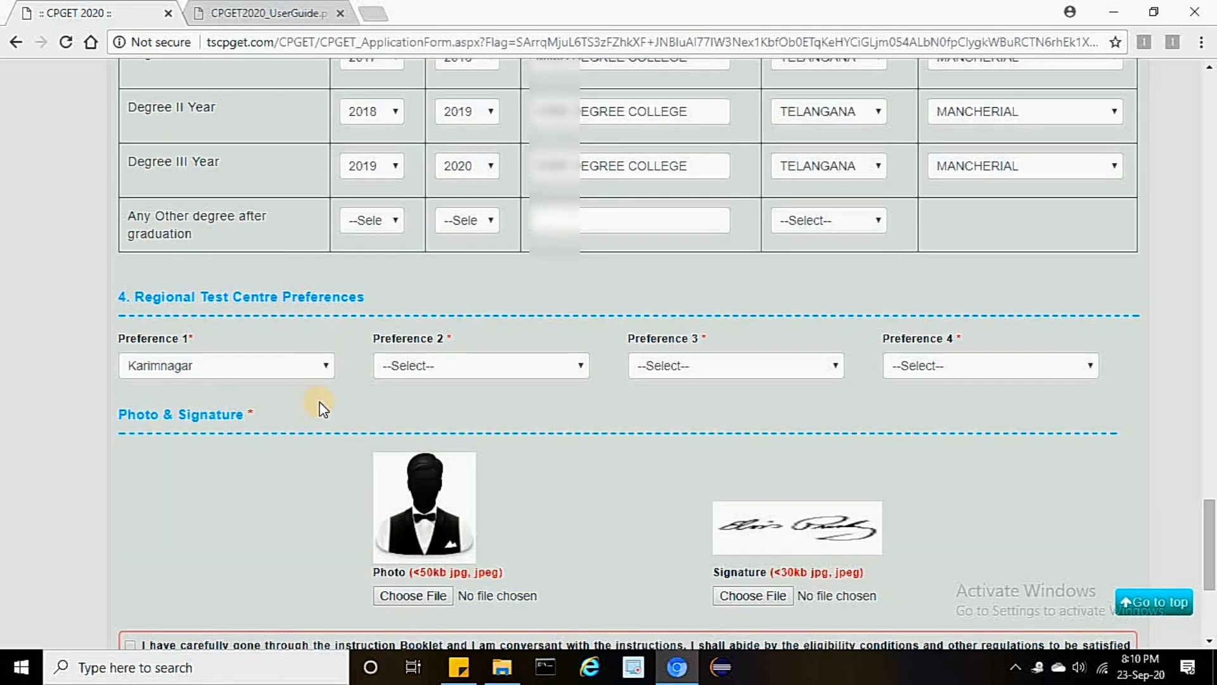
pyautogui.click(435, 368)
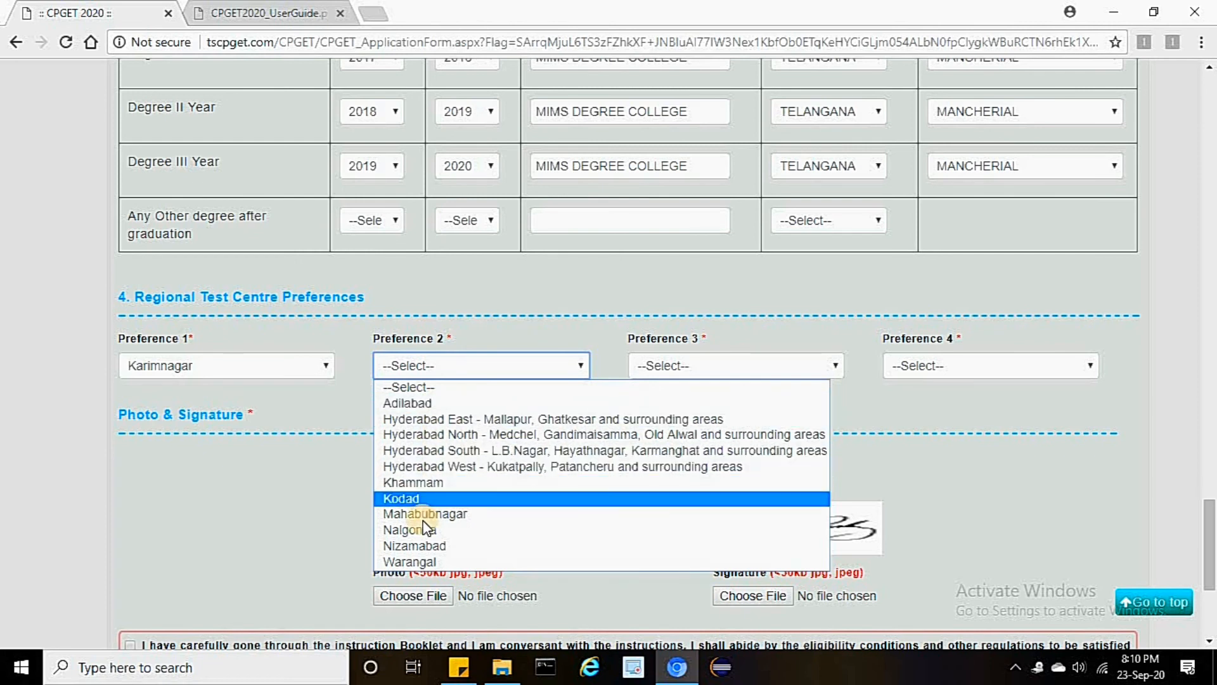
pyautogui.click(423, 563)
pyautogui.click(696, 368)
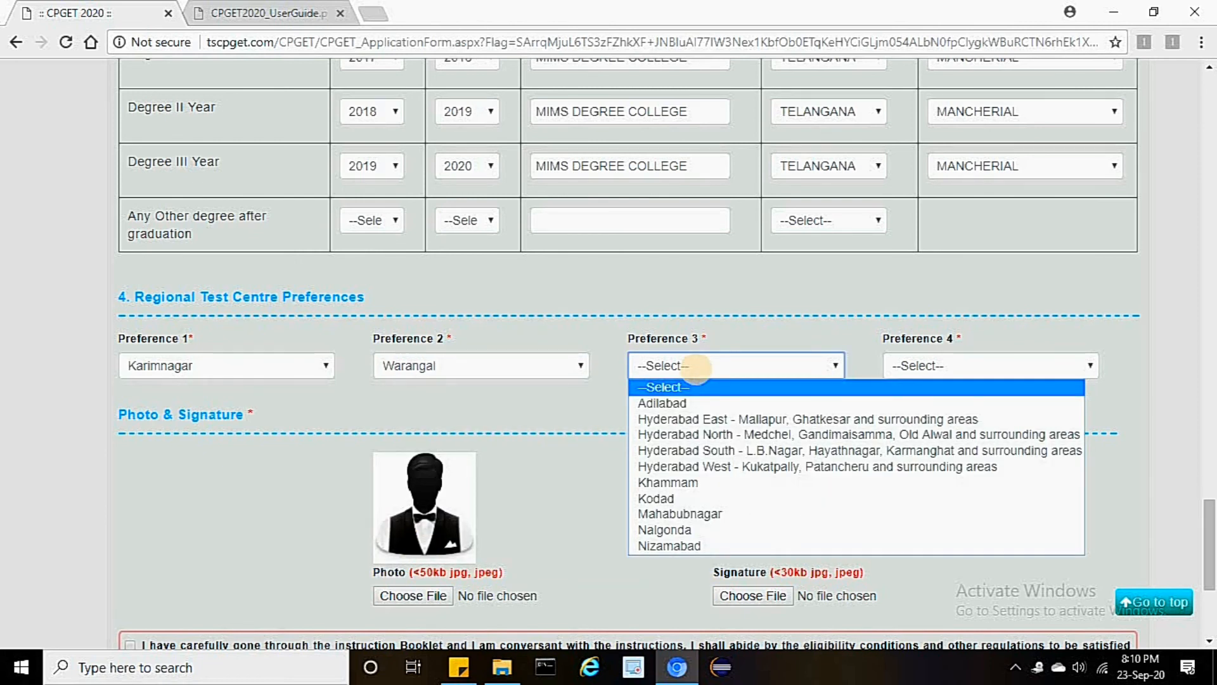
pyautogui.click(769, 467)
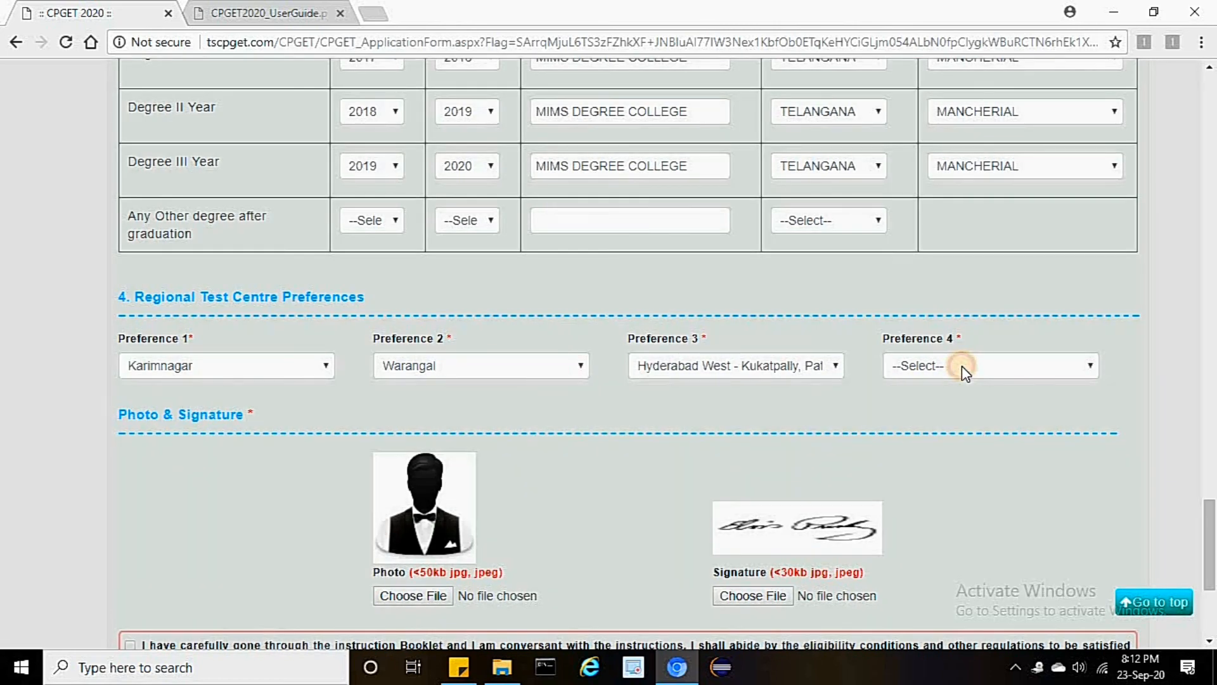
pyautogui.click(961, 367)
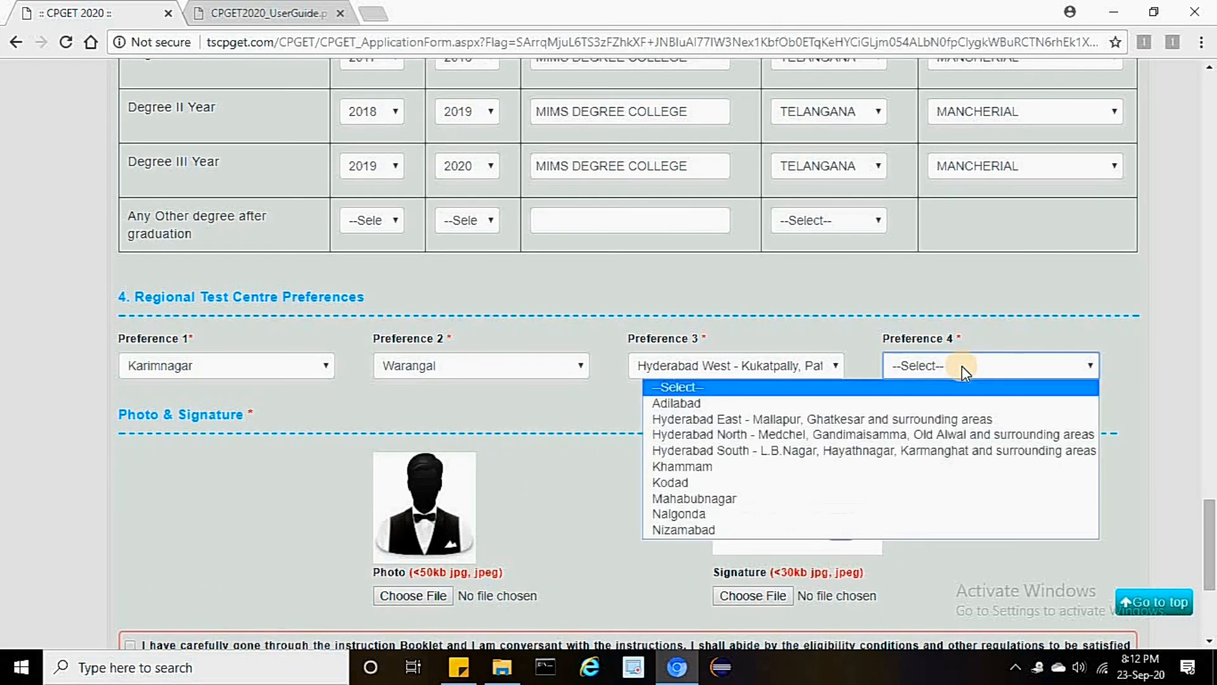
pyautogui.click(926, 458)
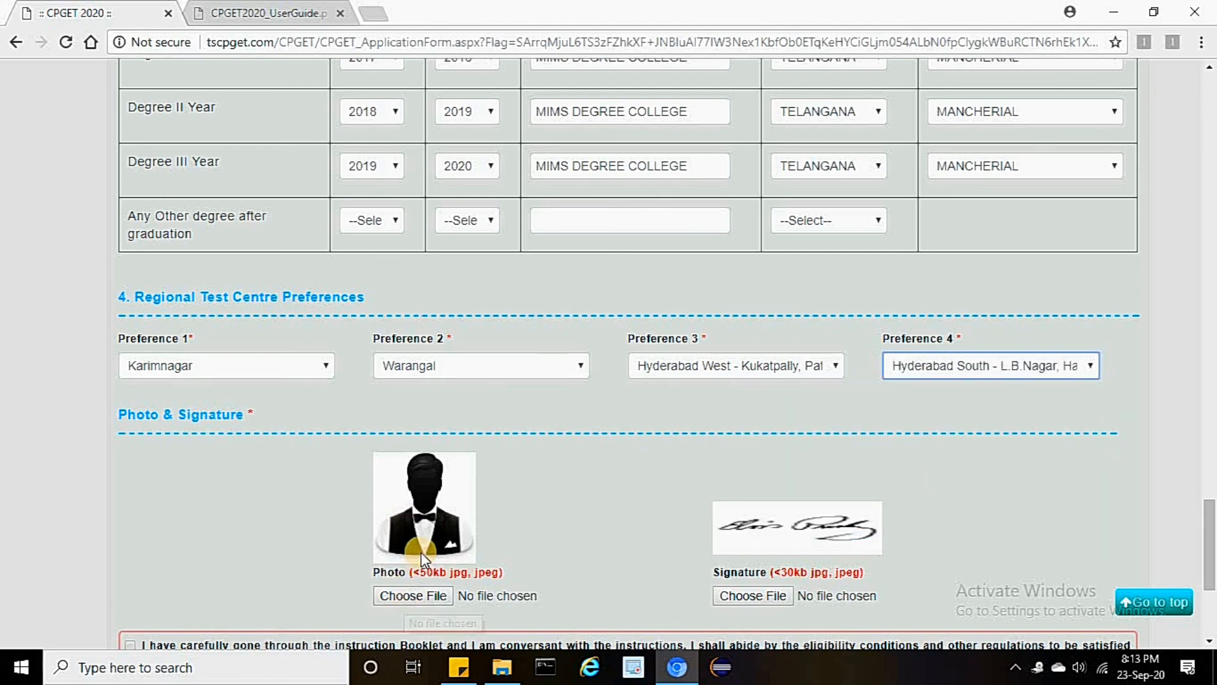
# Upload PHOTO.jpg as the candidate's photo in the Photo & Signature section
pyautogui.scroll(-3, 421, 551)
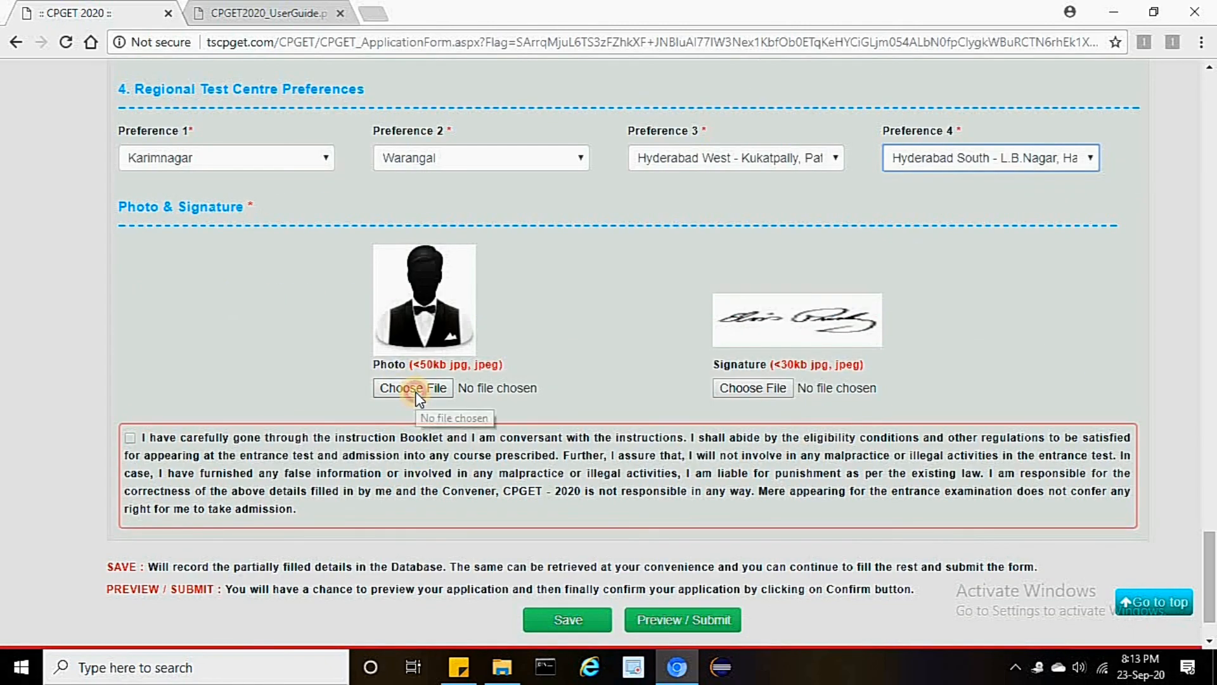
pyautogui.click(416, 391)
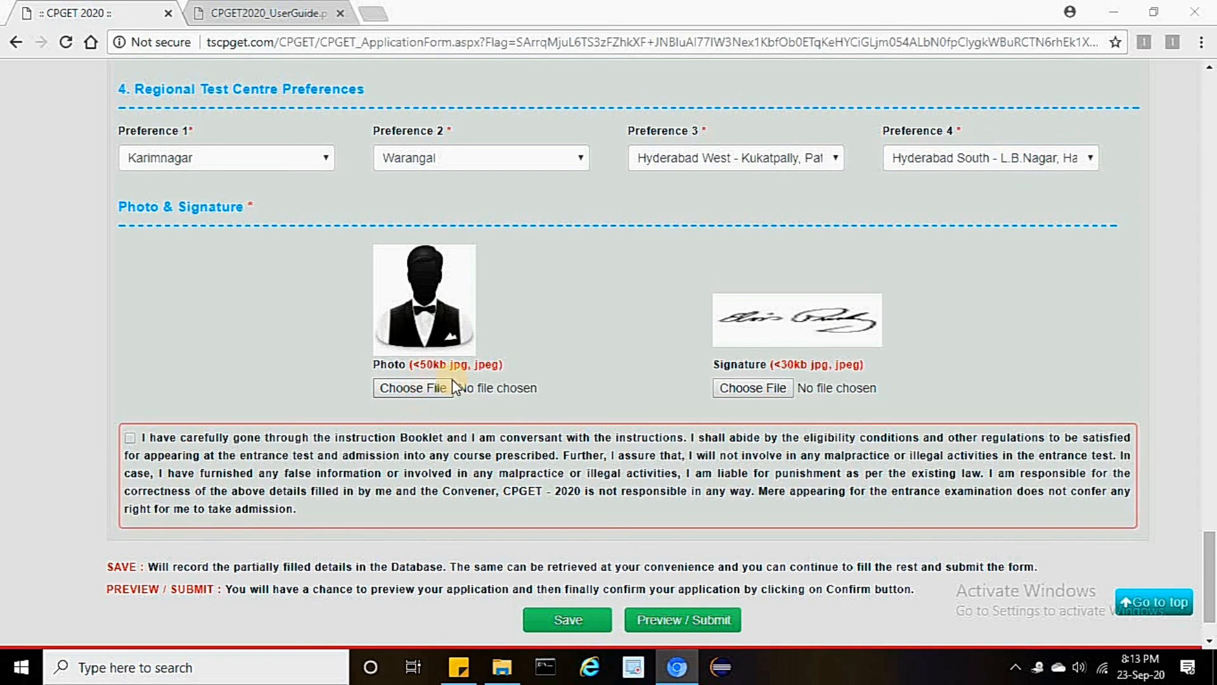
pyautogui.click(448, 397)
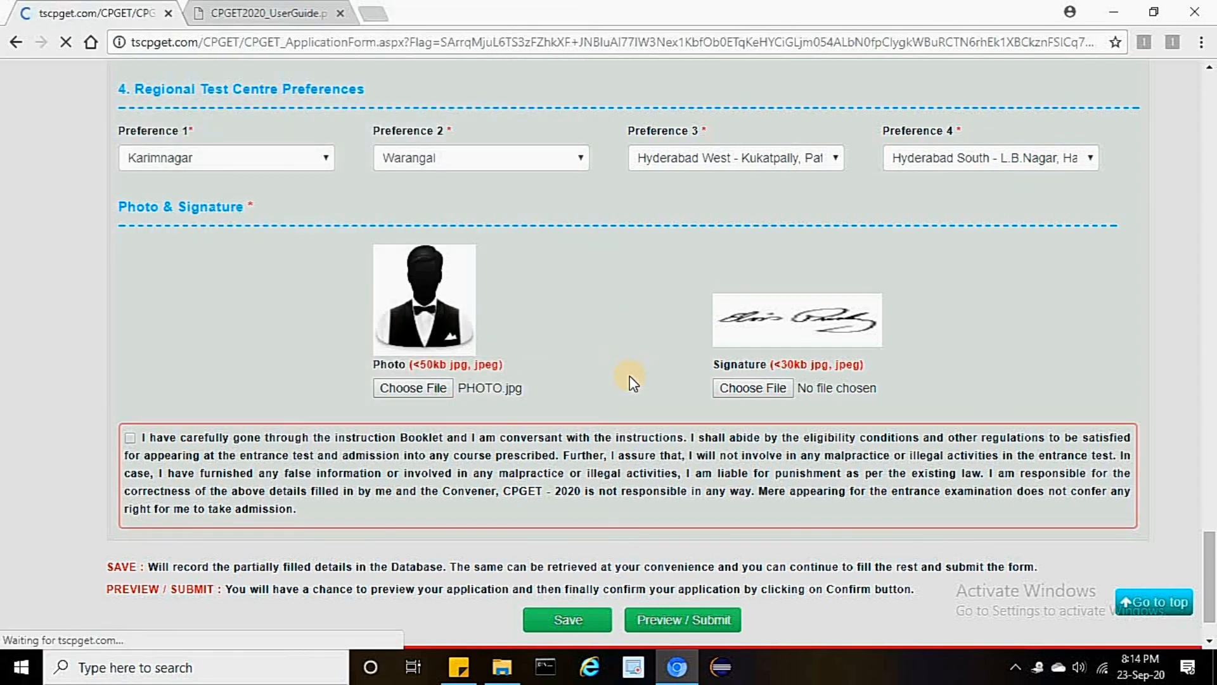
# Upload the candidate's signature image from the Downloads folder as the application's signature
pyautogui.click(753, 388)
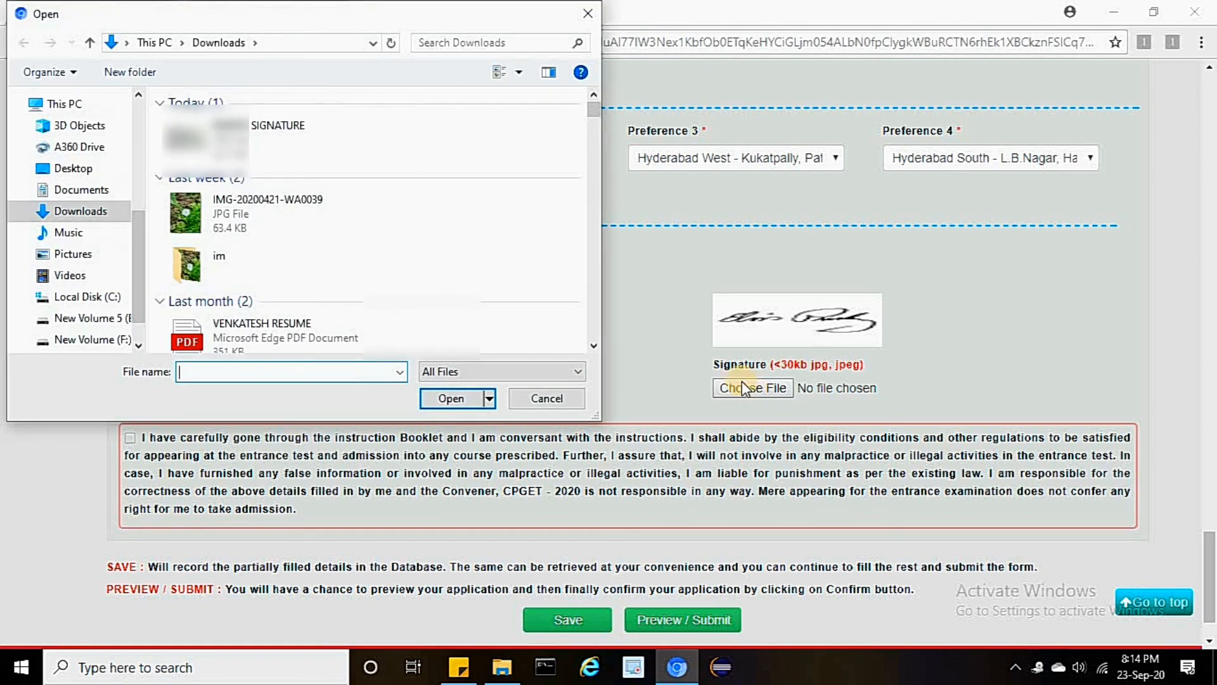
pyautogui.click(238, 136)
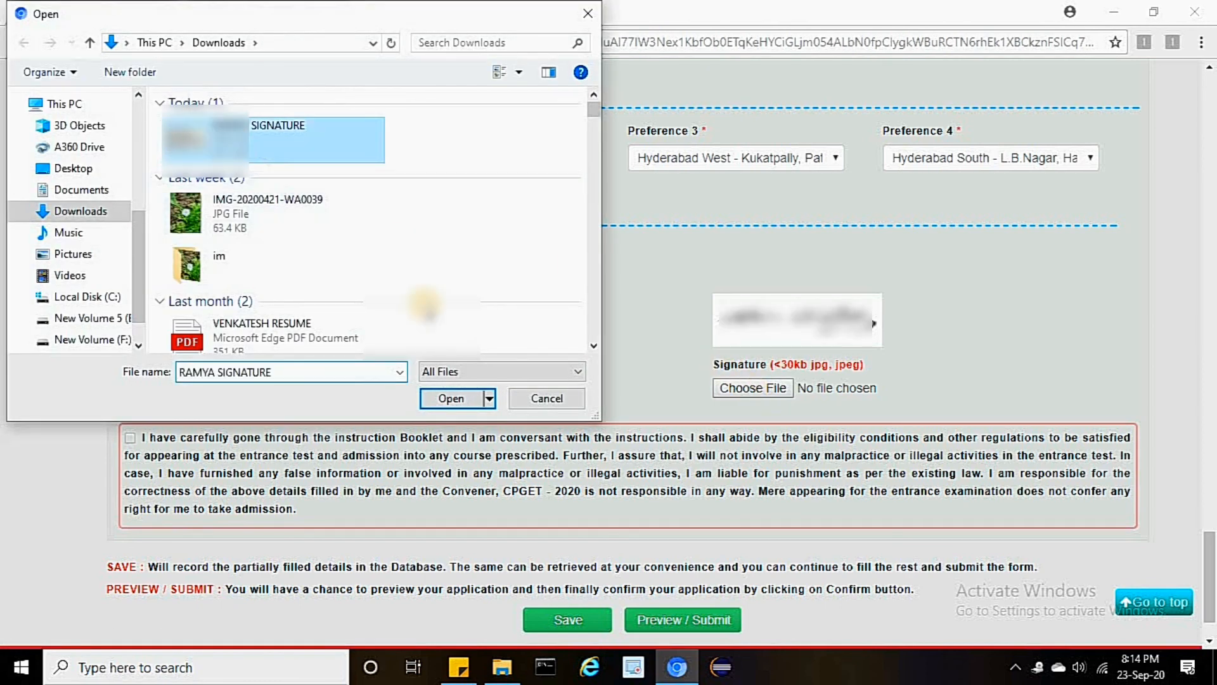
pyautogui.click(465, 395)
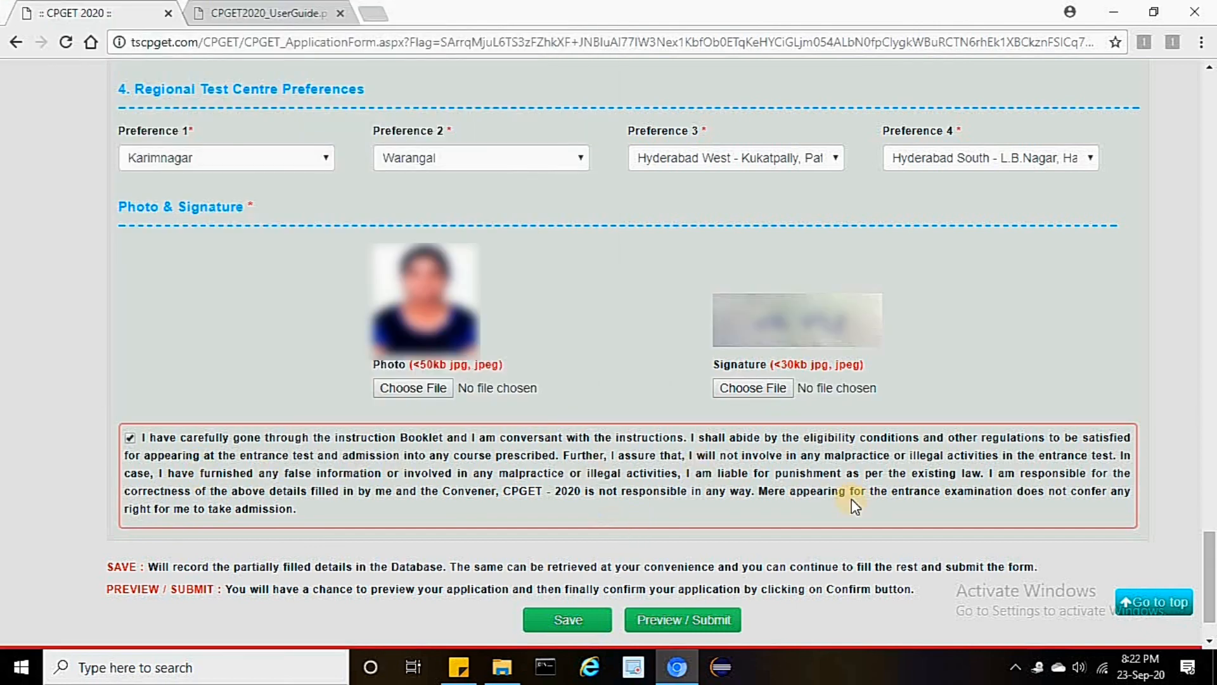
# Submit the completed application through its preview with final confirmation, and open the printable application form
pyautogui.click(684, 618)
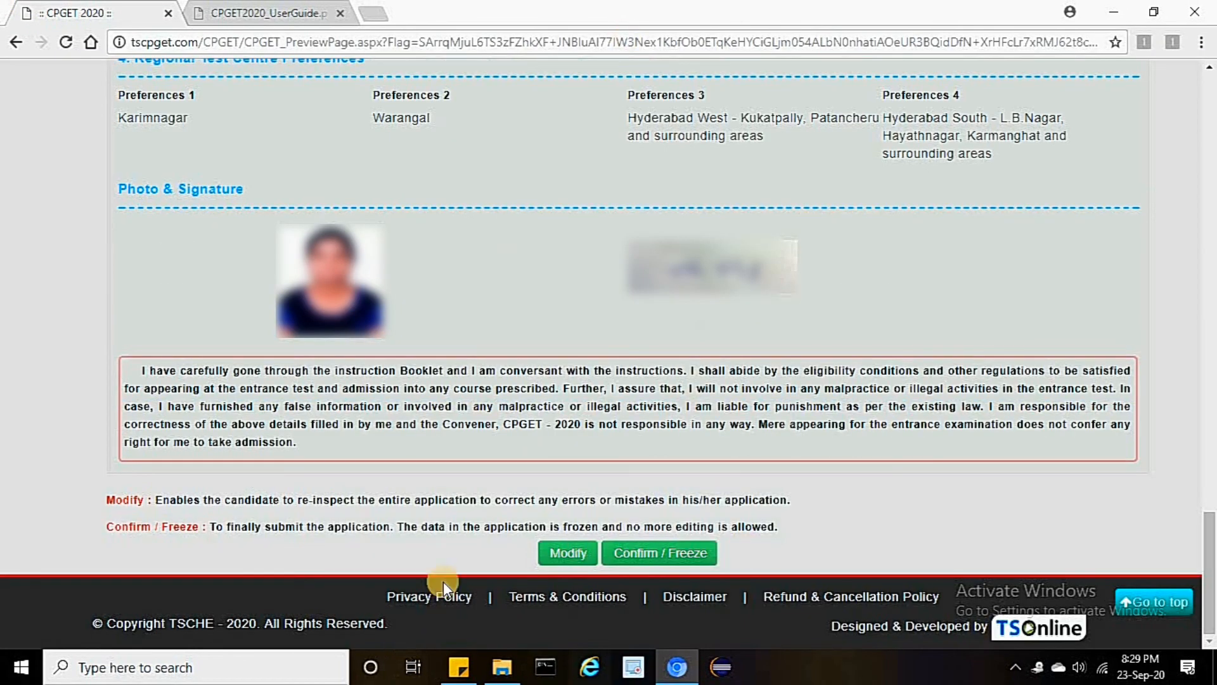
pyautogui.click(645, 555)
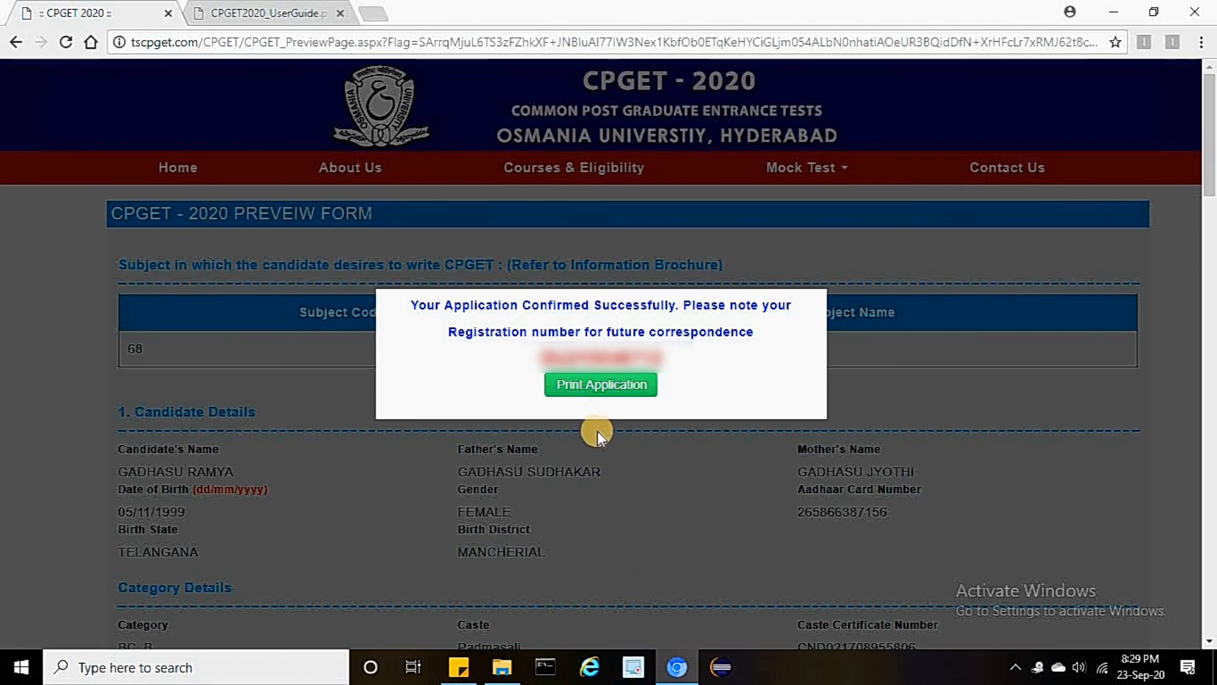
pyautogui.click(601, 384)
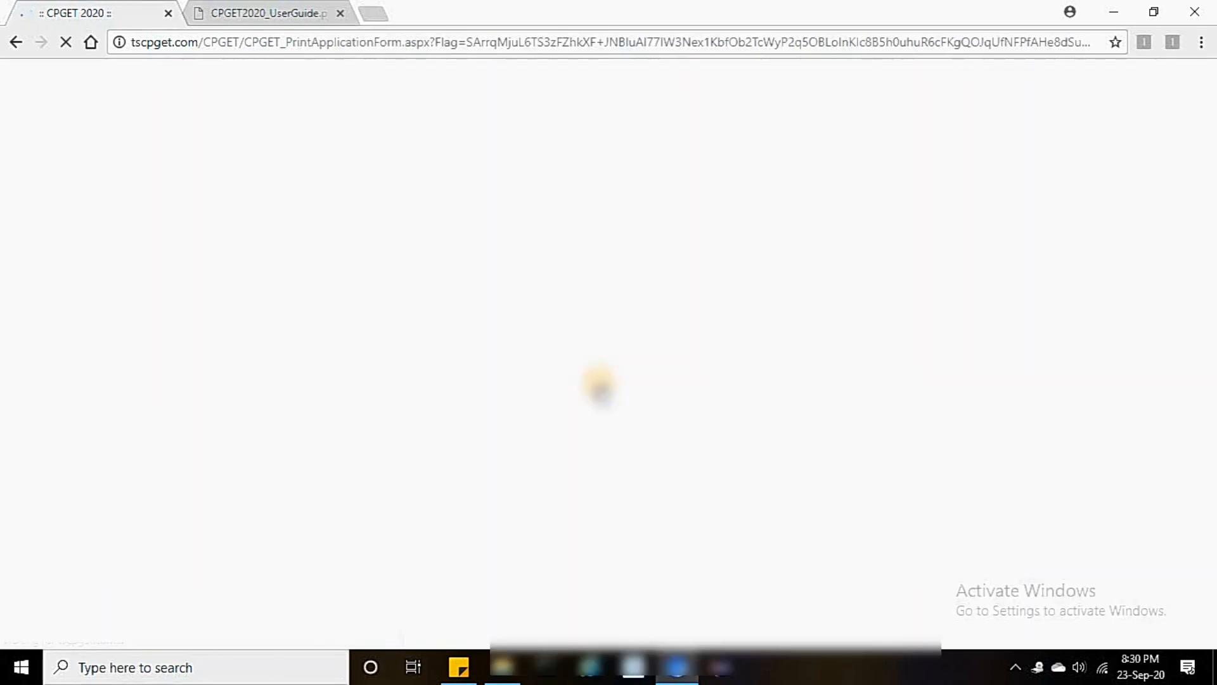